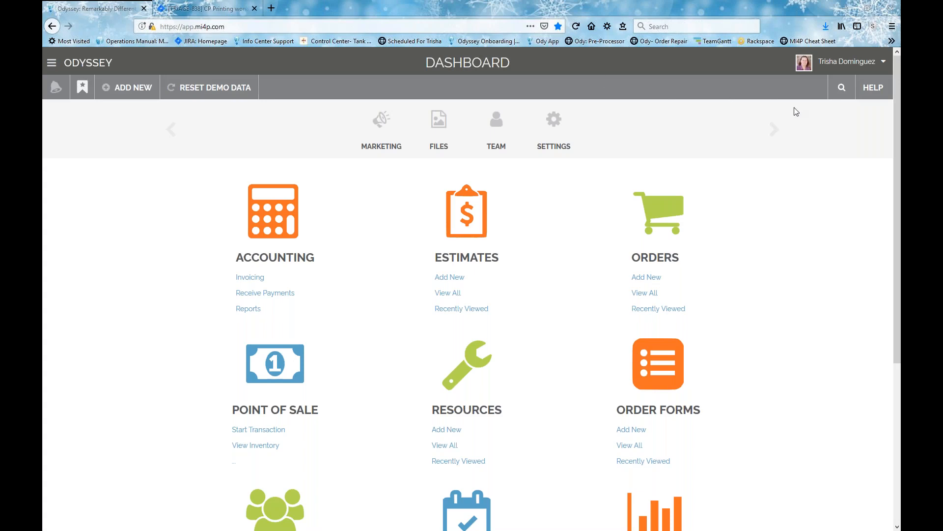
Step: Open the Odyssey documentation from the help options and look through its topic list and introduction
click(871, 92)
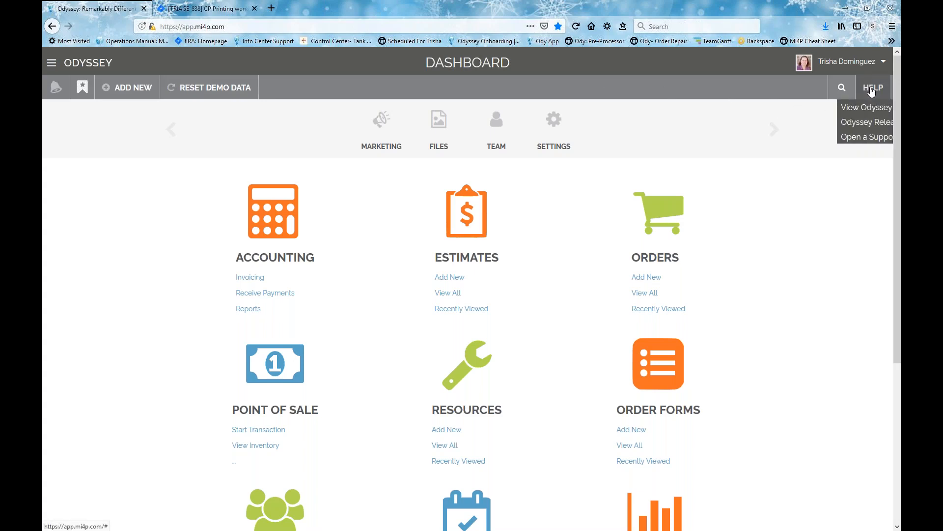
click(844, 113)
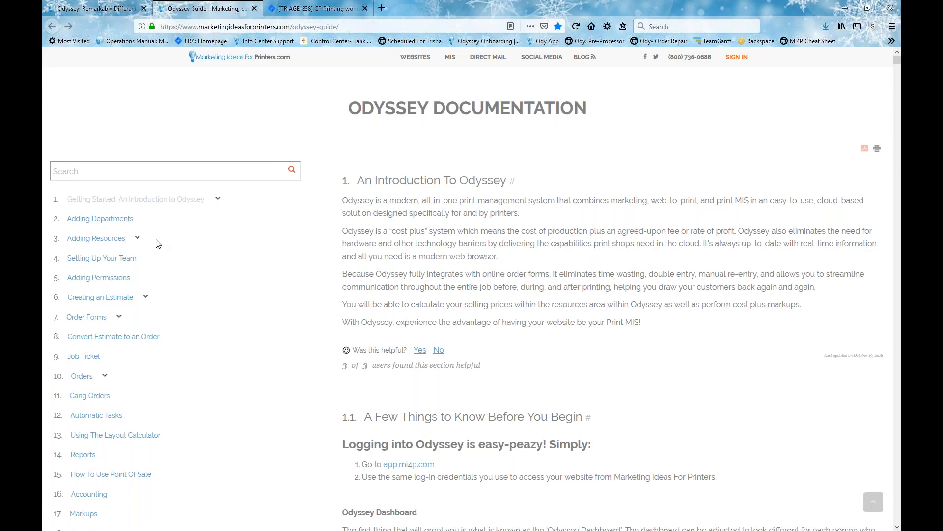
scroll(101, 265, down, 3)
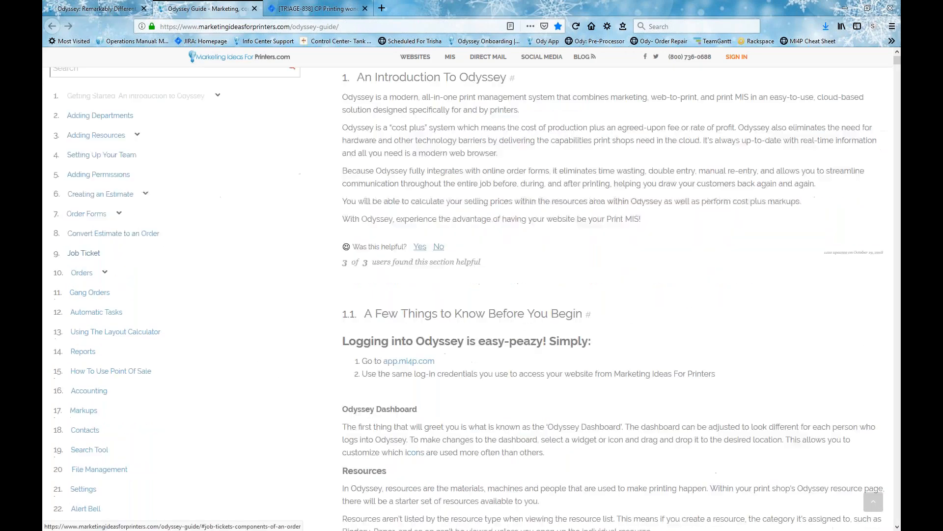
scroll(102, 378, down, 3)
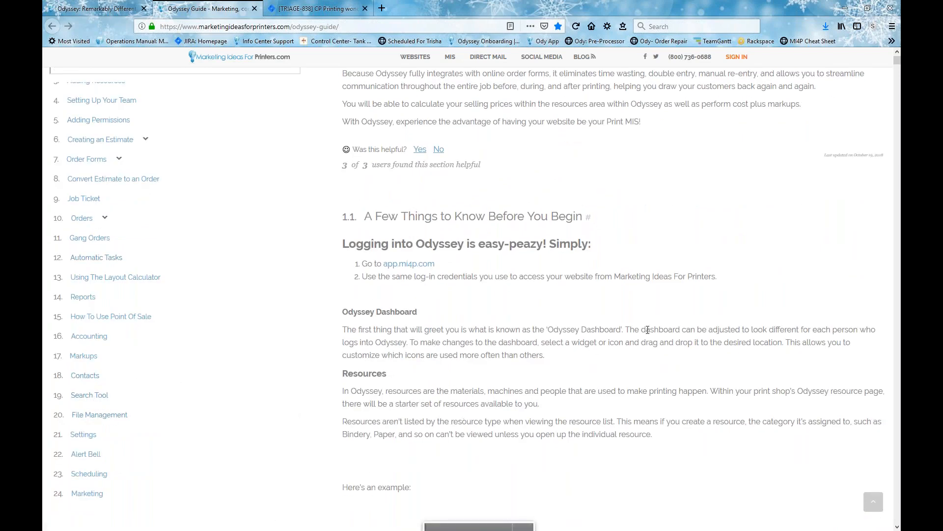
scroll(649, 326, down, 15)
scroll(643, 330, up, 20)
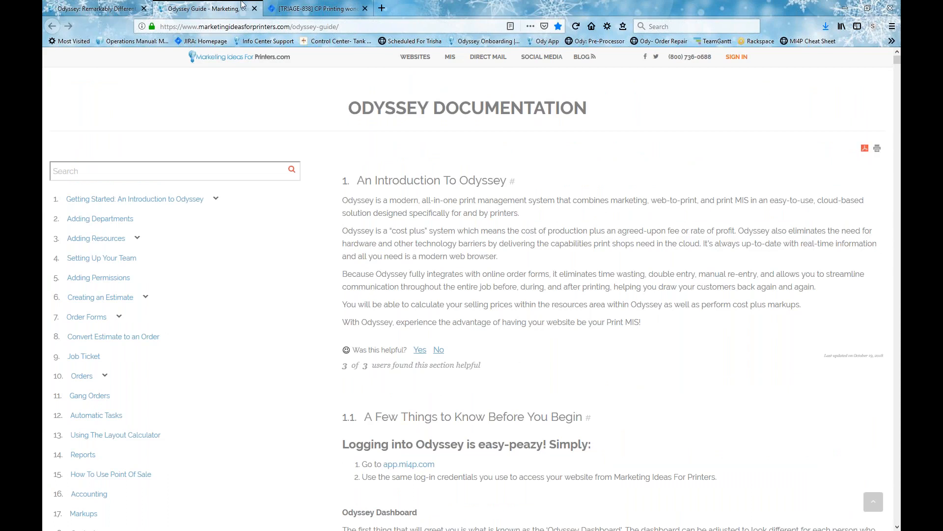
Step: Return to the dashboard, open the Odyssey release notes and read the entries for versions 1.0.16 and 1.0.15
click(123, 16)
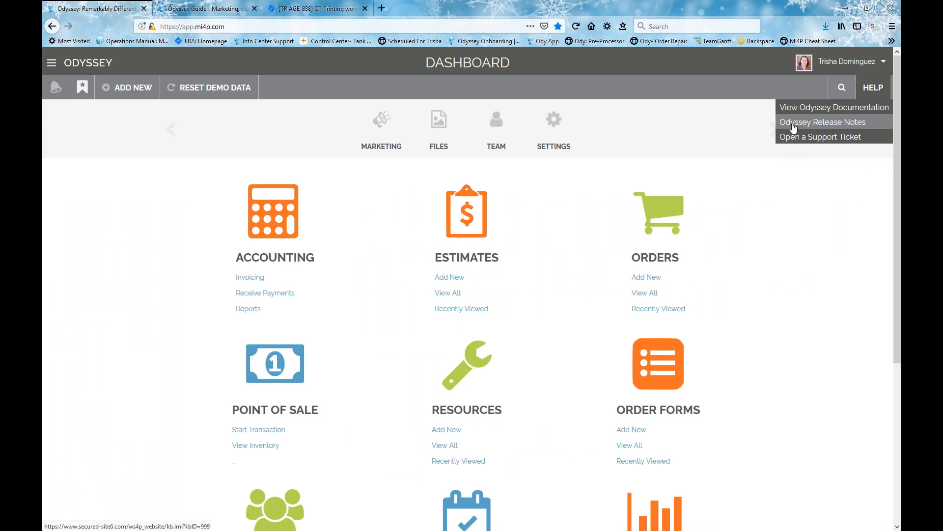
click(793, 124)
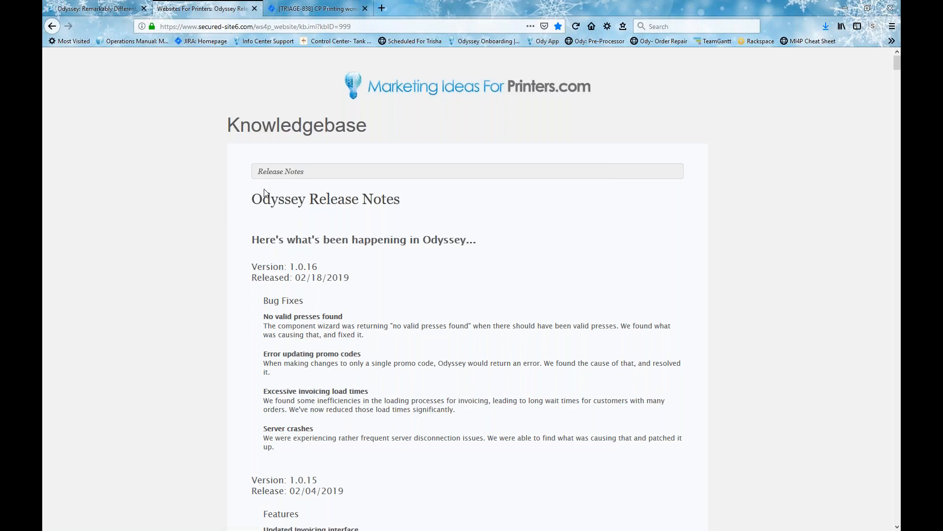
drag(253, 199, 400, 197)
click(401, 197)
scroll(288, 313, down, 3)
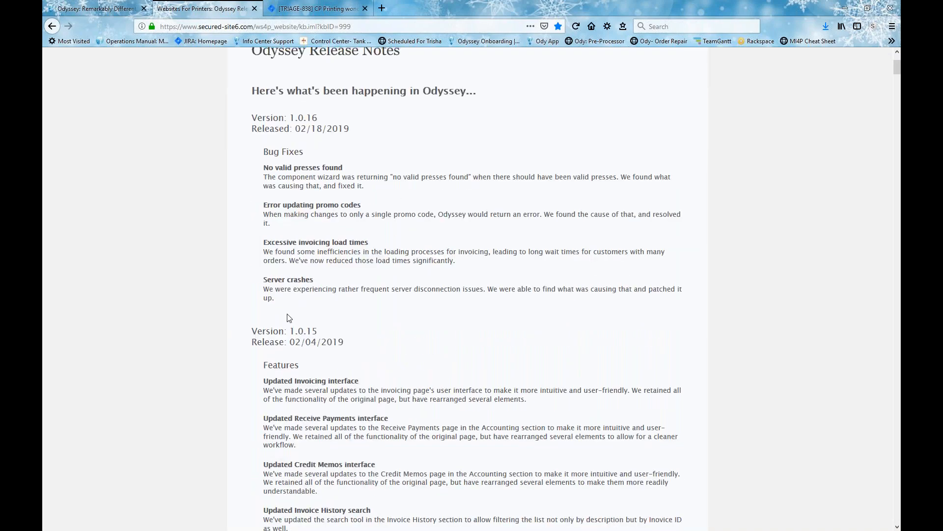
scroll(227, 343, up, 2)
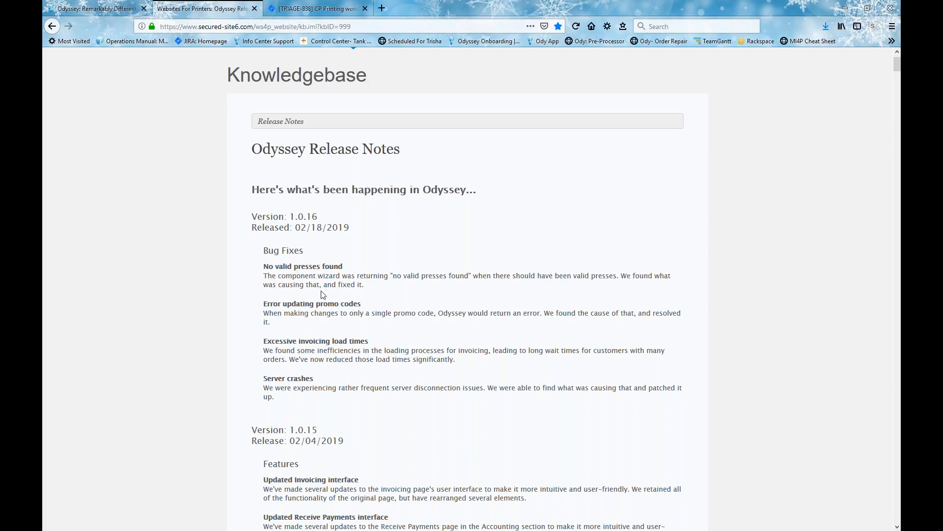
Step: Open the support ticket form from the dashboard's help options, view it and close it to return to the dashboard
click(81, 10)
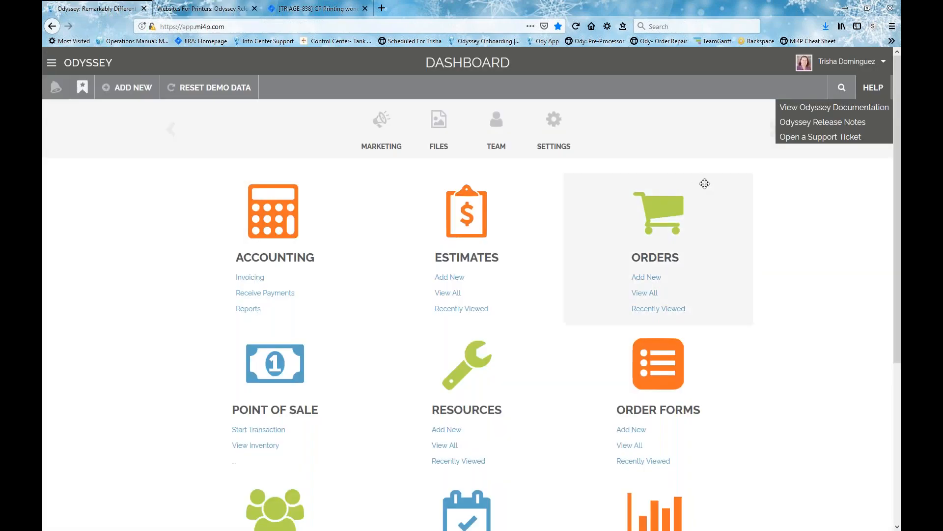
click(796, 141)
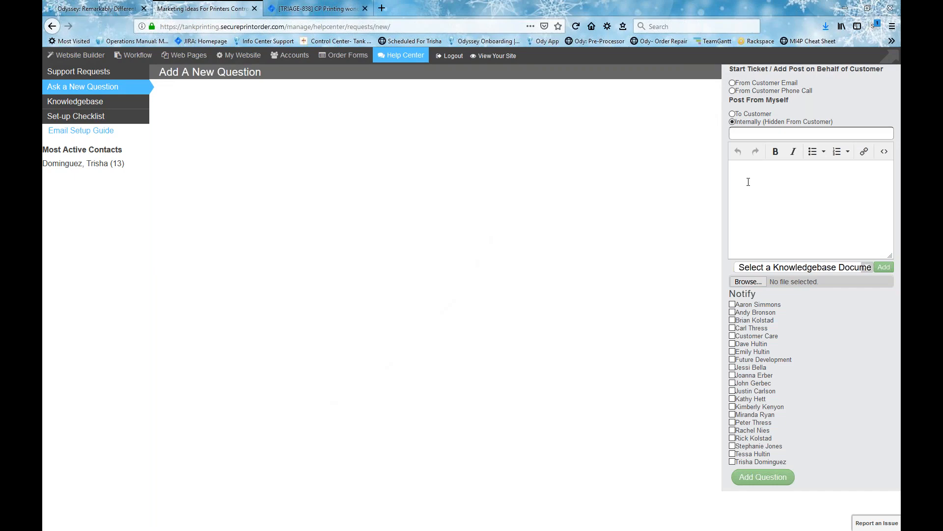
key(ctrl+w)
click(110, 9)
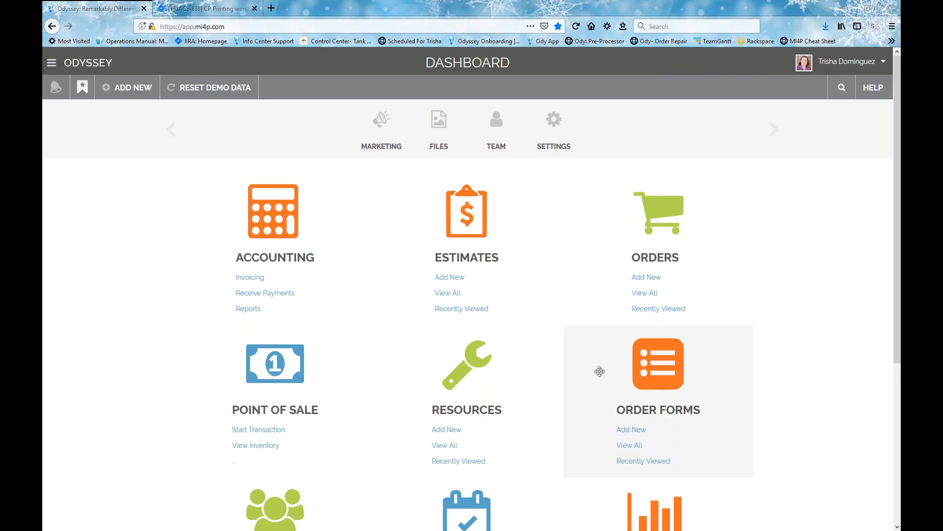
Step: Move the Order Forms widget to the third place in the dashboard's first row and open the public order forms list
drag(600, 371, 659, 244)
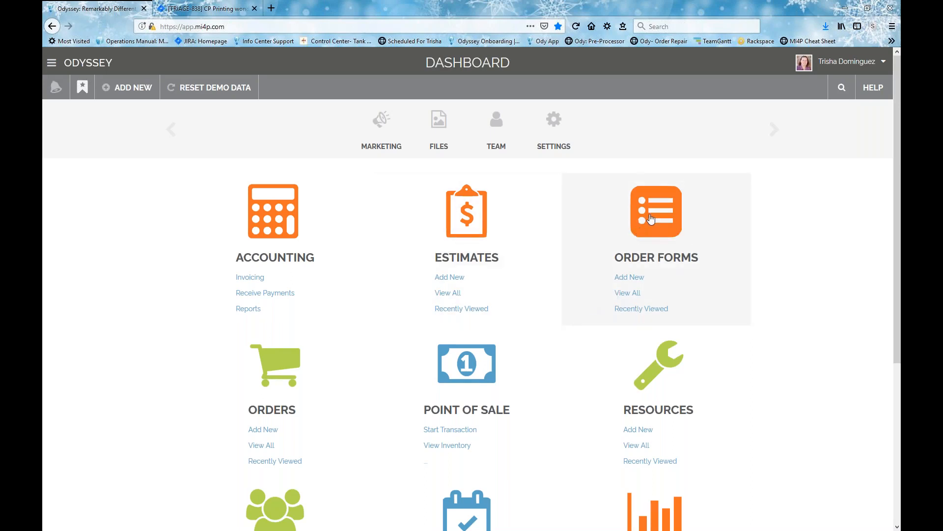
click(657, 212)
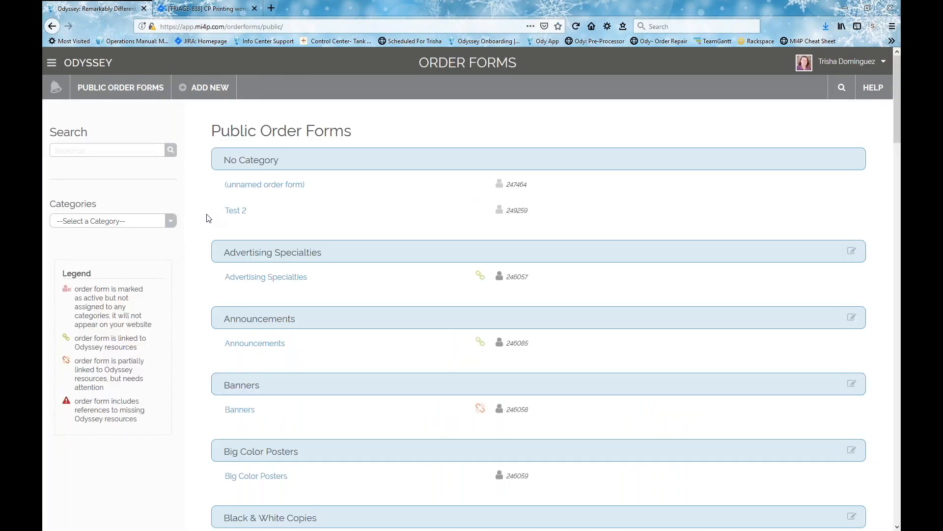
drag(211, 132, 351, 134)
click(359, 136)
click(133, 96)
Step: Review the resource link and status icons in the public order forms list, and open the Flyers for Ody Webinar Demo form
scroll(207, 278, down, 6)
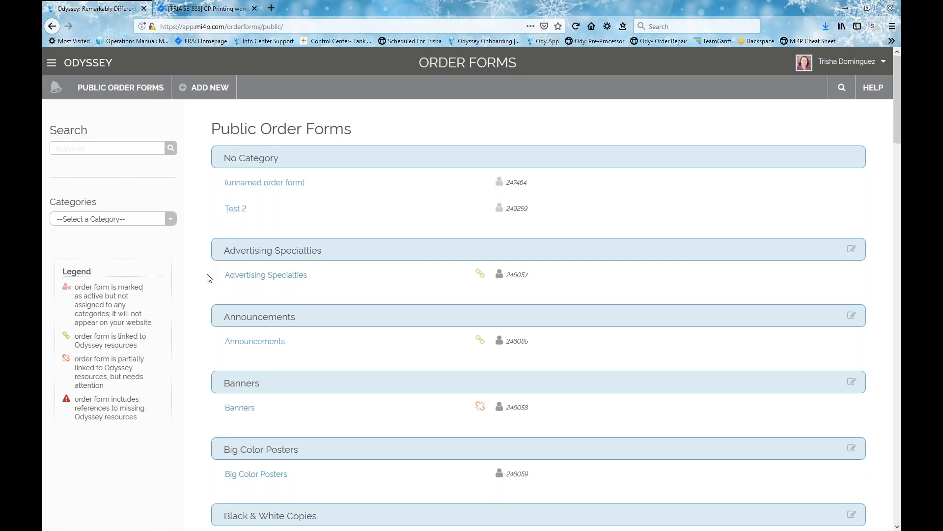
scroll(207, 278, down, 11)
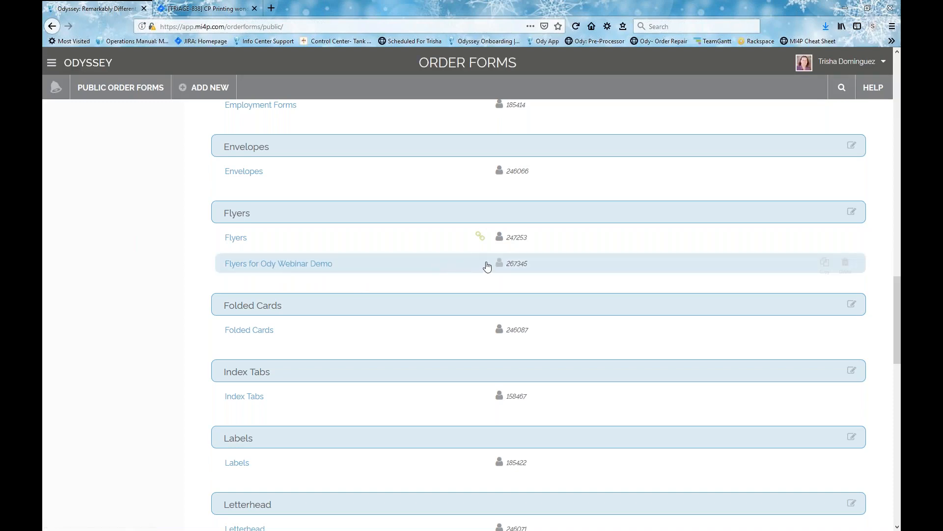
scroll(431, 267, up, 1)
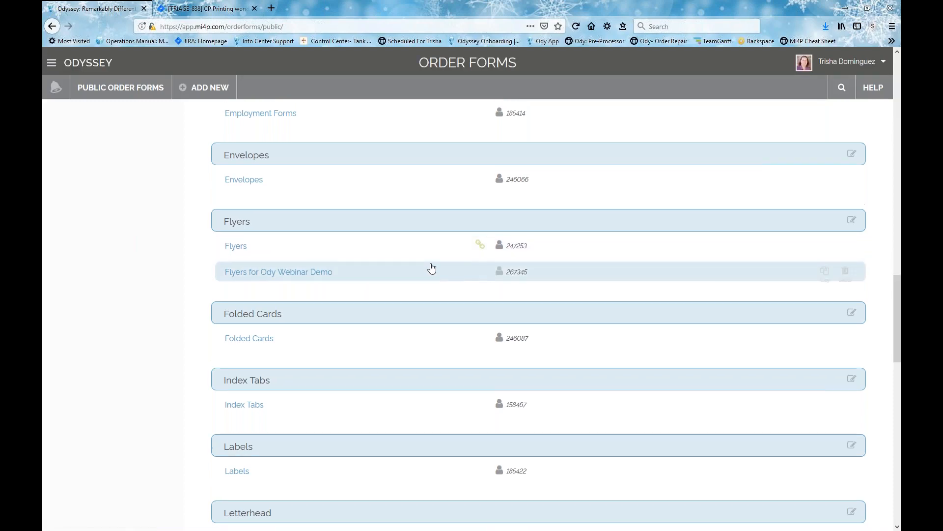
scroll(431, 267, up, 8)
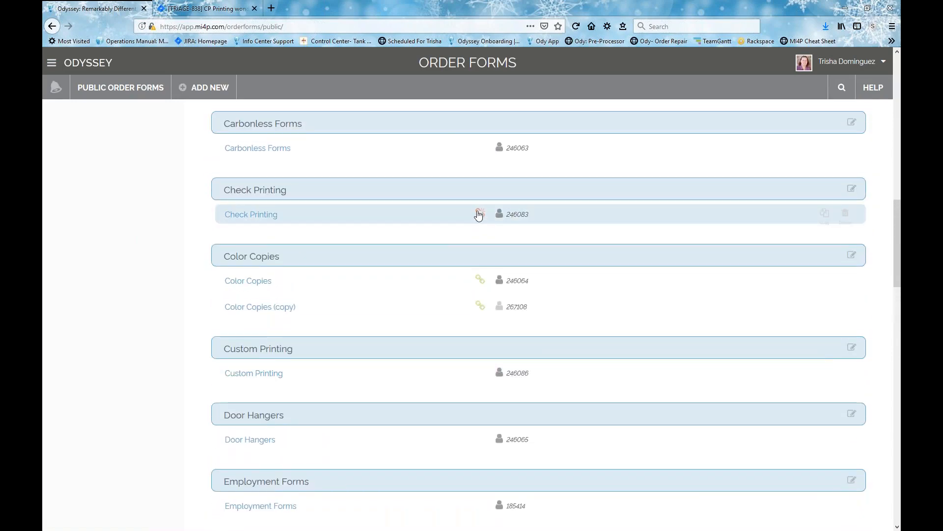
scroll(434, 242, down, 8)
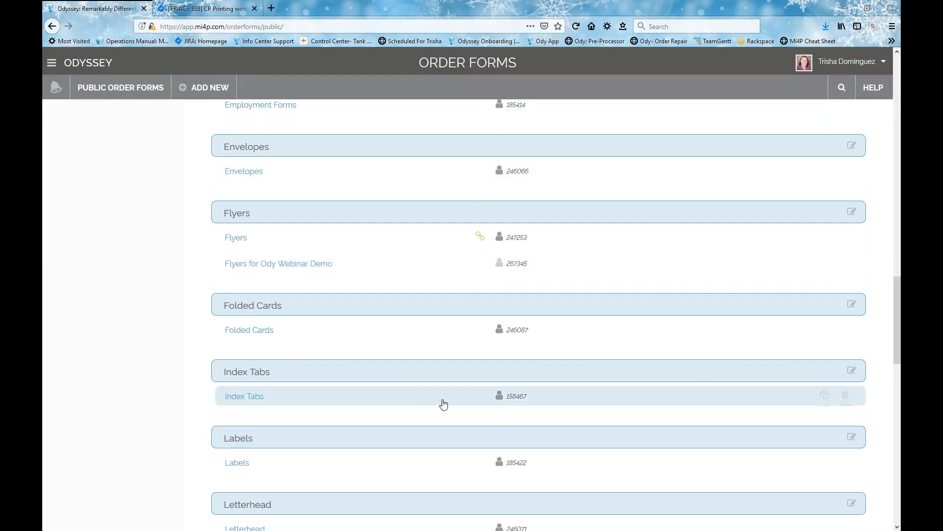
scroll(442, 404, down, 4)
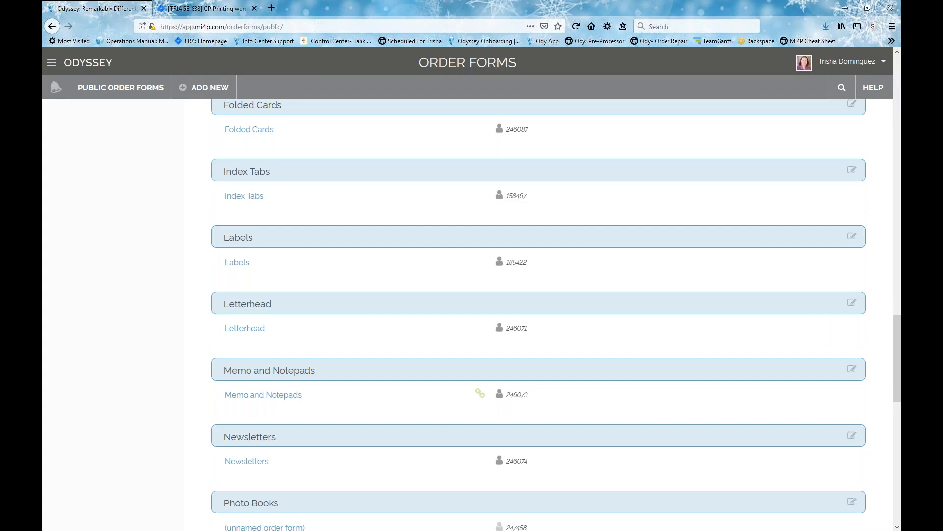
scroll(393, 361, up, 3)
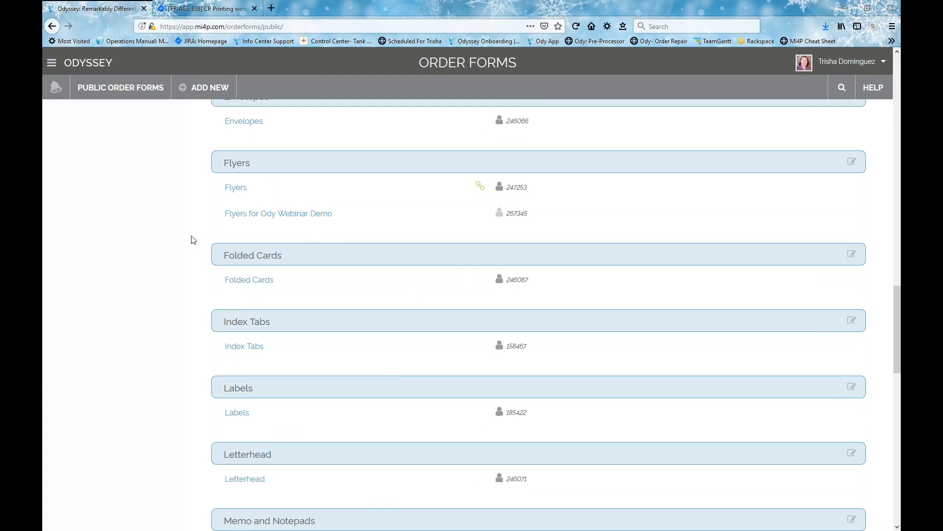
scroll(191, 238, up, 1)
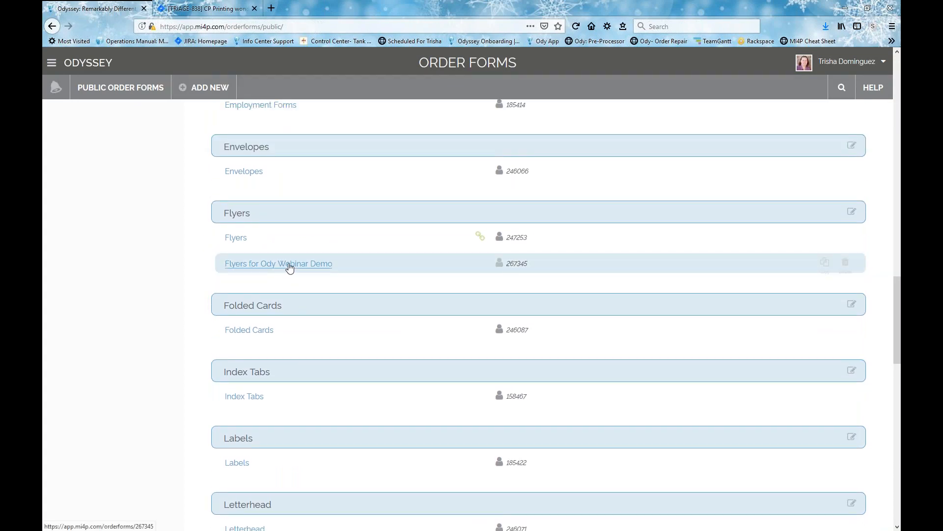
click(292, 265)
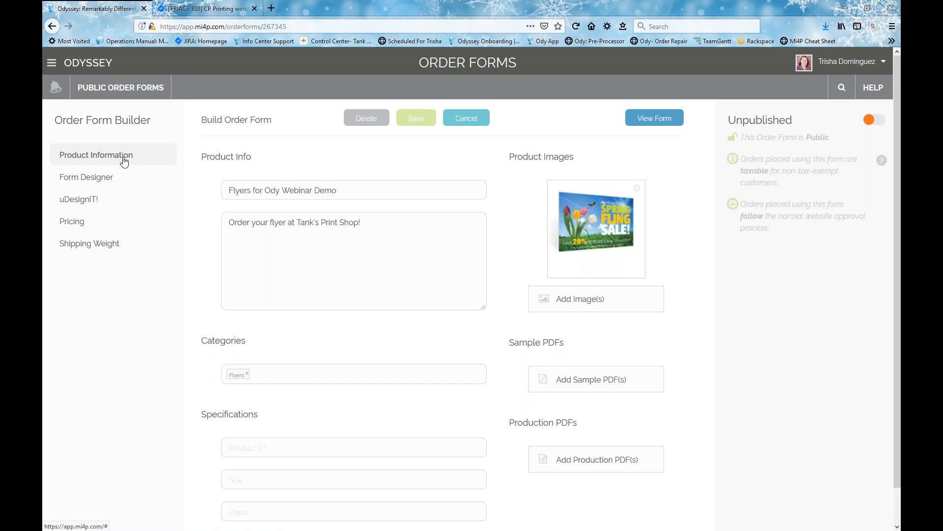
Step: Try clearing the product description of the flyer order form and undo the deletion
drag(350, 192, 209, 185)
click(355, 199)
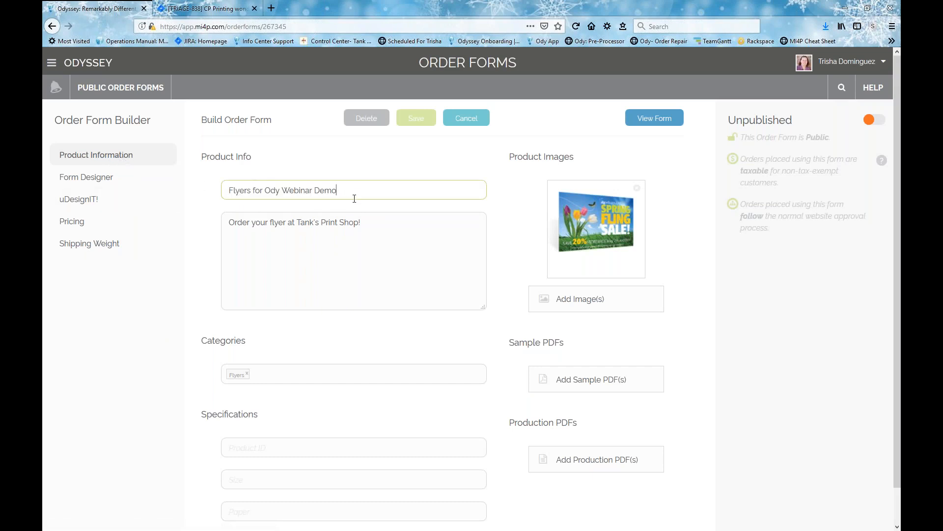
drag(376, 222, 206, 219)
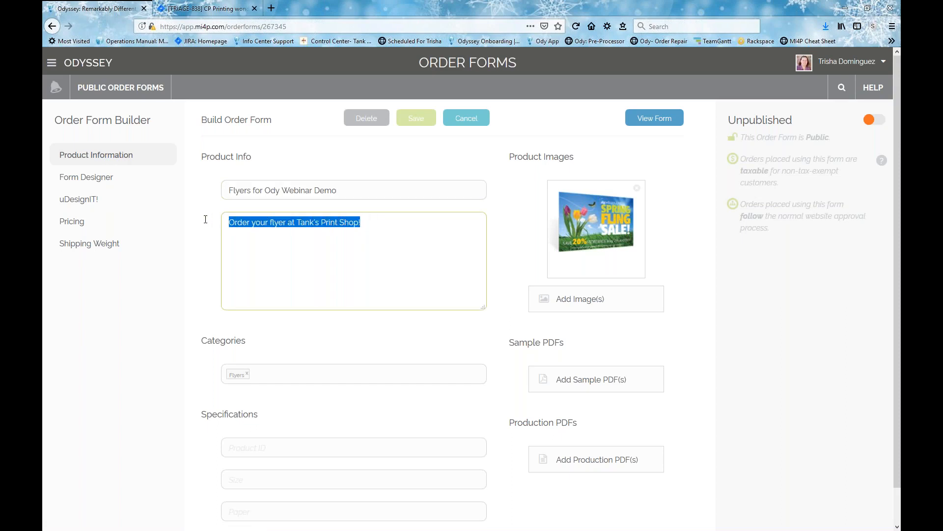
key(BackSpace)
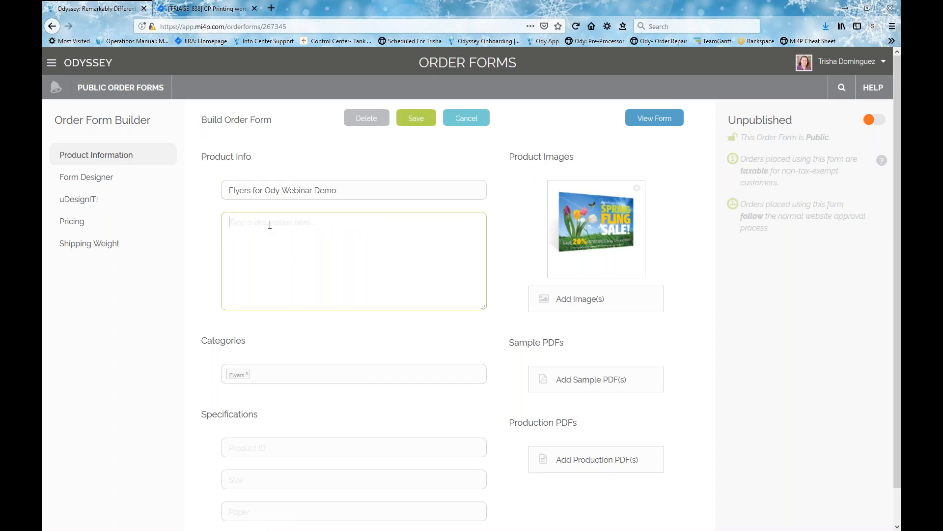
key(ctrl+z)
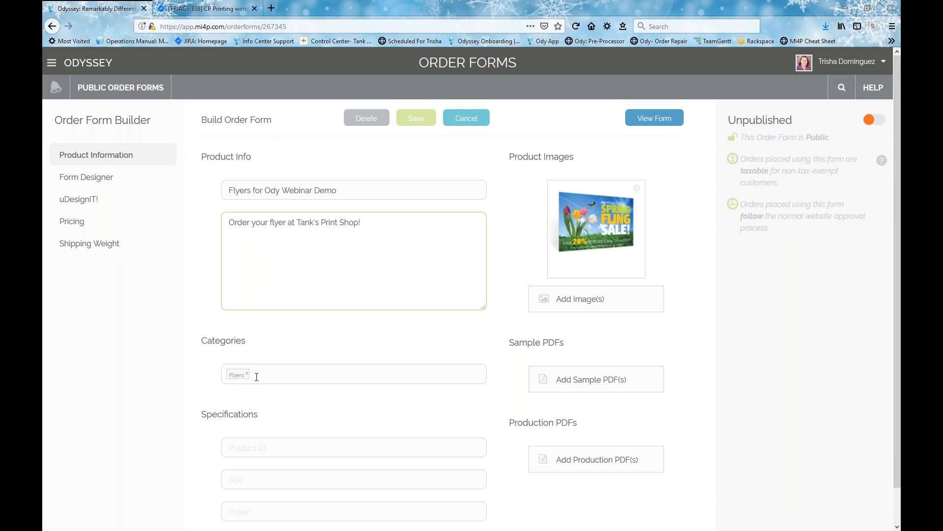
Step: Try looking up additional categories beginning with "b" for the flyer order form and clear the entry
click(257, 373)
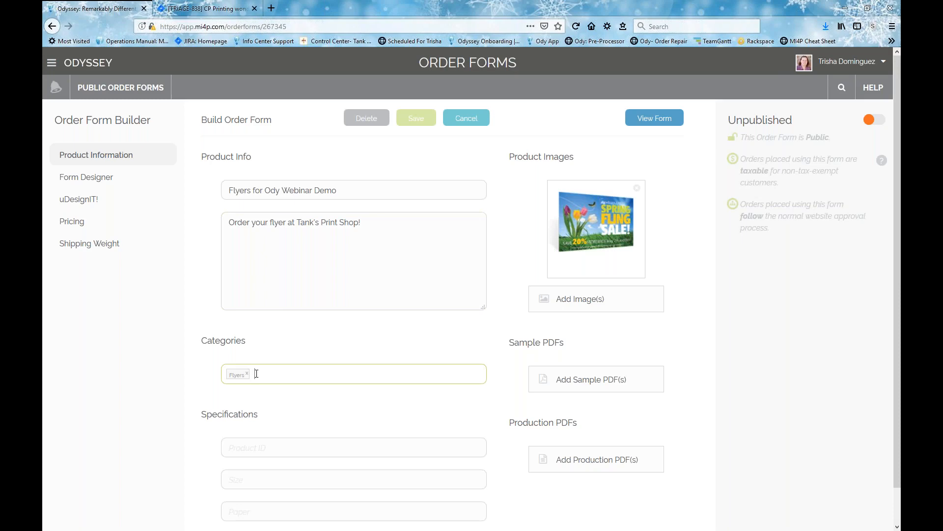
text(bu)
key(BackSpace)
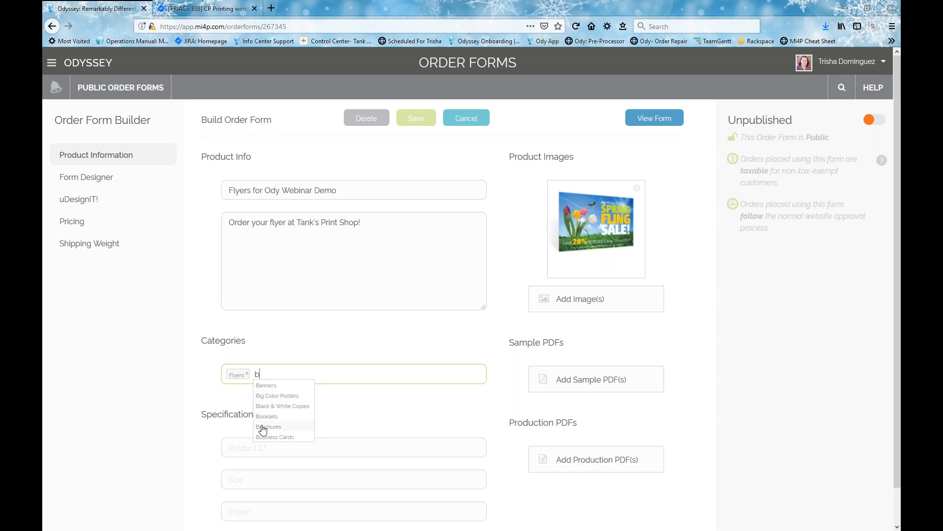
key(BackSpace)
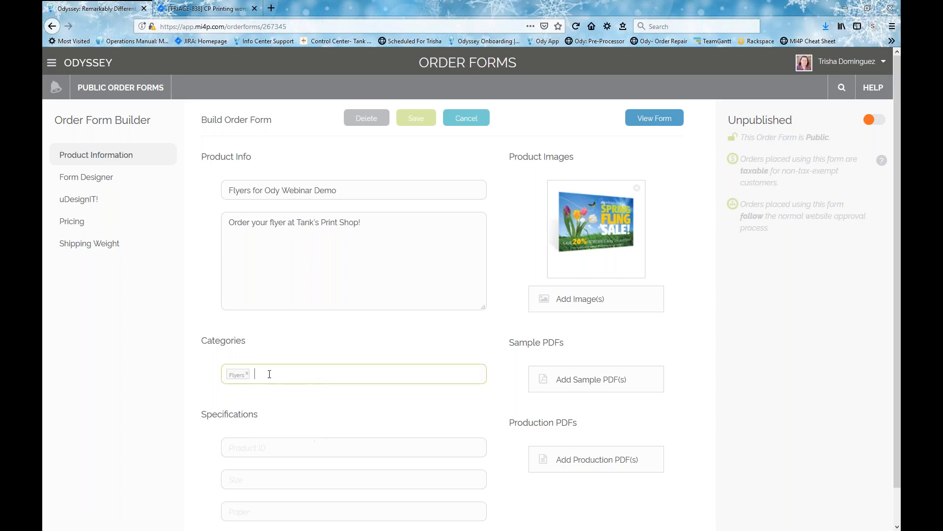
click(168, 346)
scroll(187, 393, down, 1)
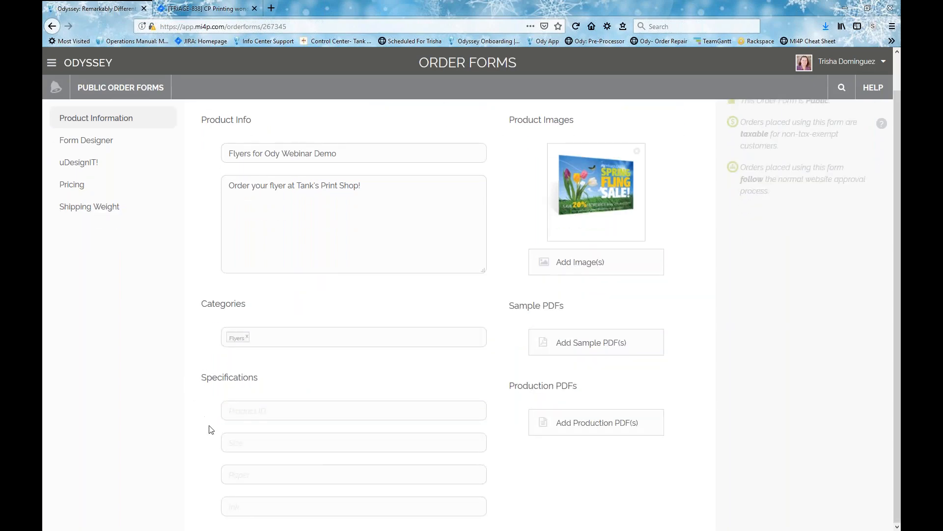
Step: Try 13456 as the product ID in the form's specifications and clear it again
click(239, 407)
text(13456)
double_click(239, 407)
key(BackSpace)
click(238, 446)
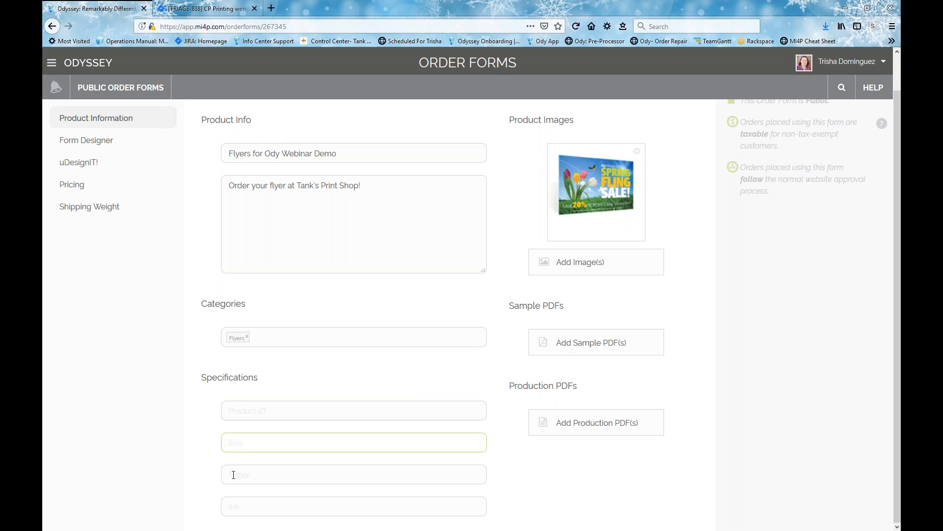
click(232, 507)
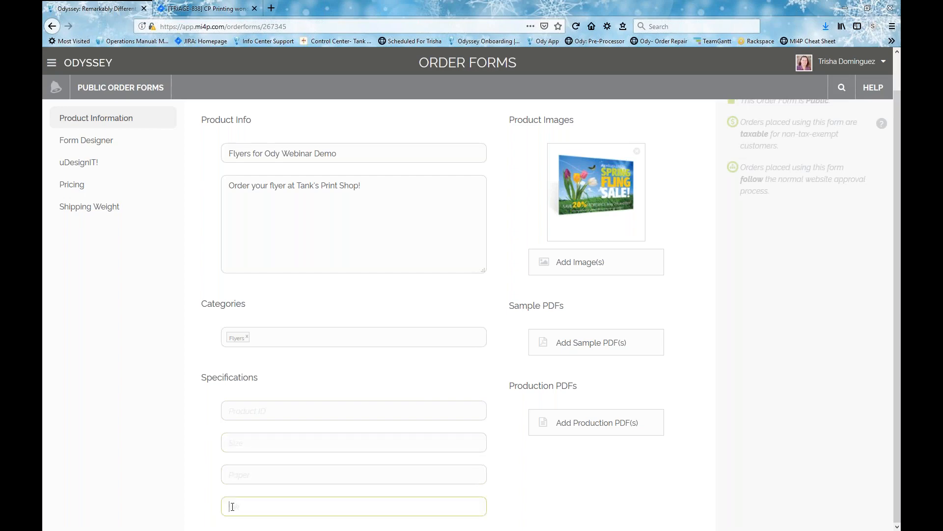
click(235, 439)
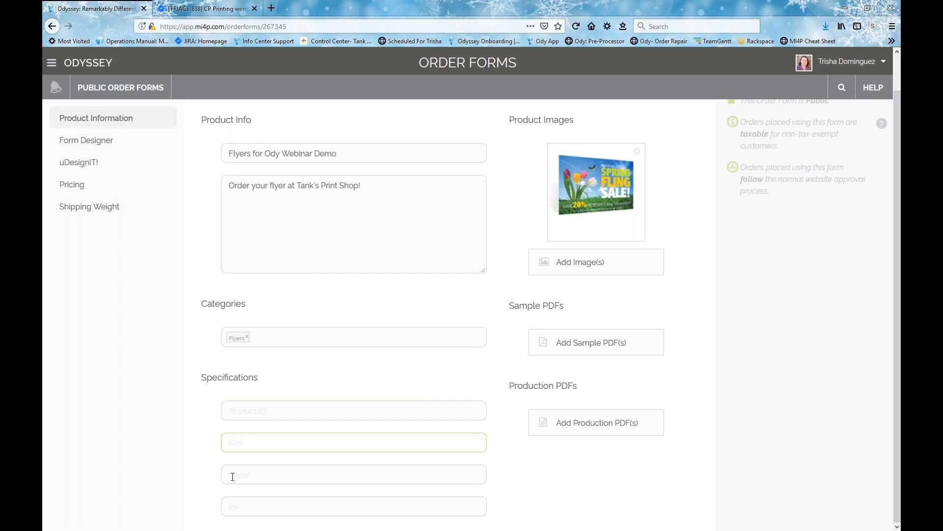
click(236, 506)
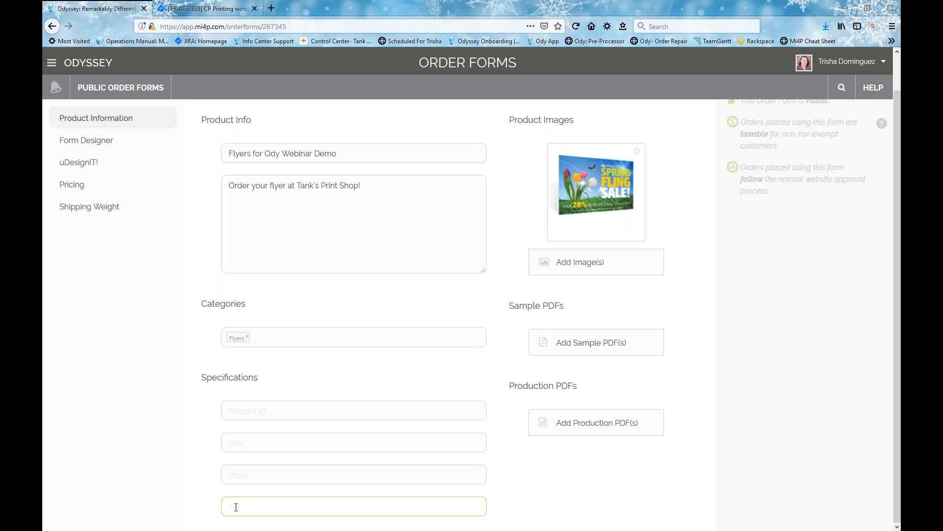
Step: Add the existing Tank-Printing_small.png to the order form's product images, after briefly opening and cancelling a new image upload
scroll(236, 507, up, 2)
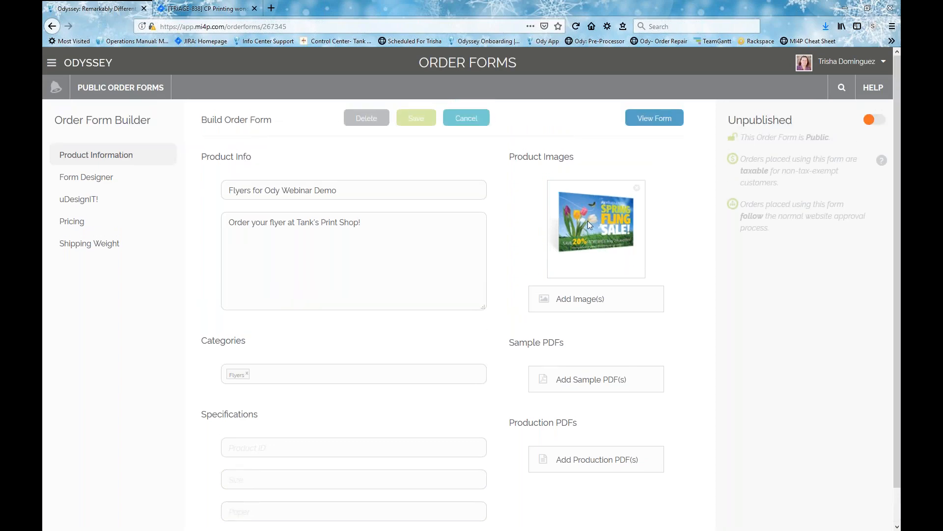
click(569, 302)
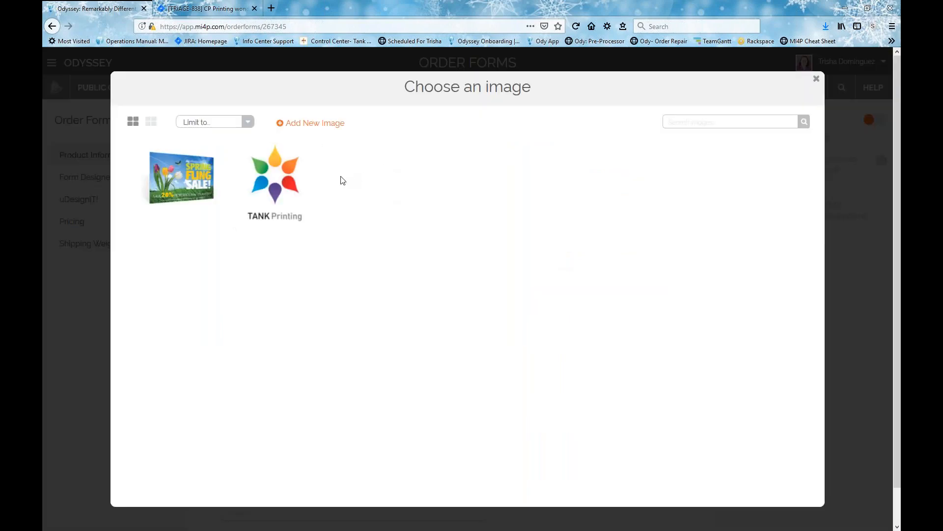
click(301, 127)
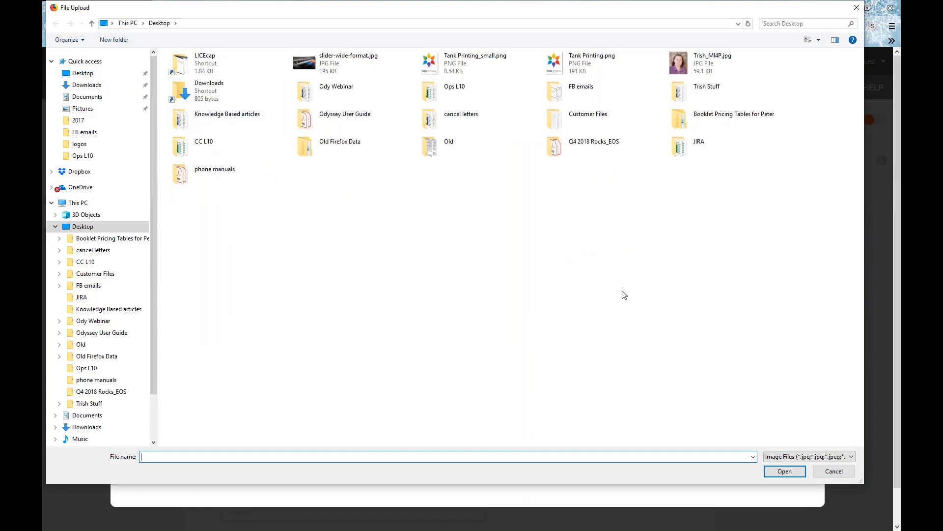
click(836, 471)
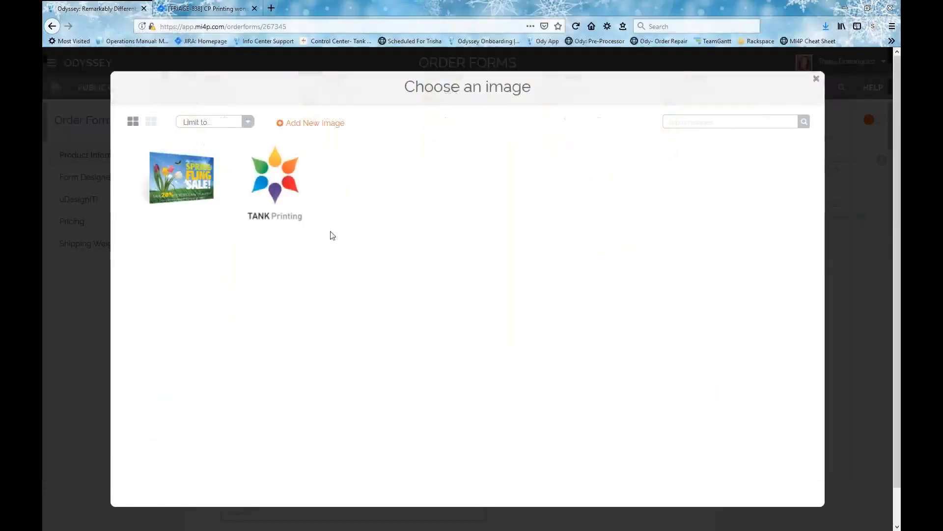
click(271, 182)
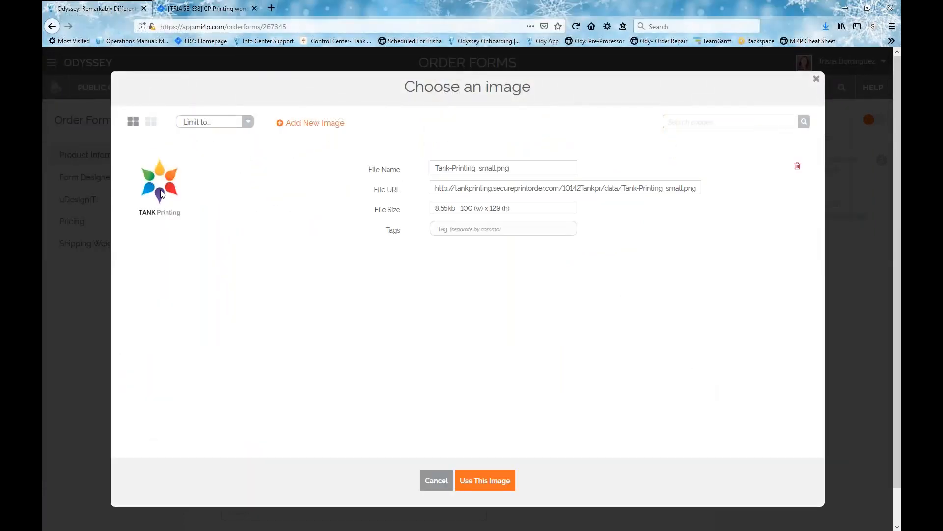
click(470, 481)
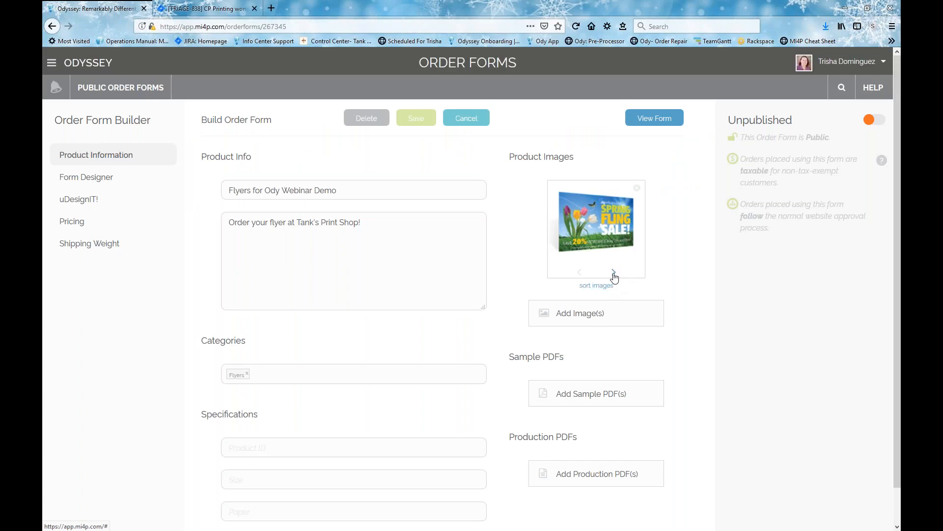
Step: Browse between the two product images and remove the Spring Fling Sale image from the order form
click(614, 273)
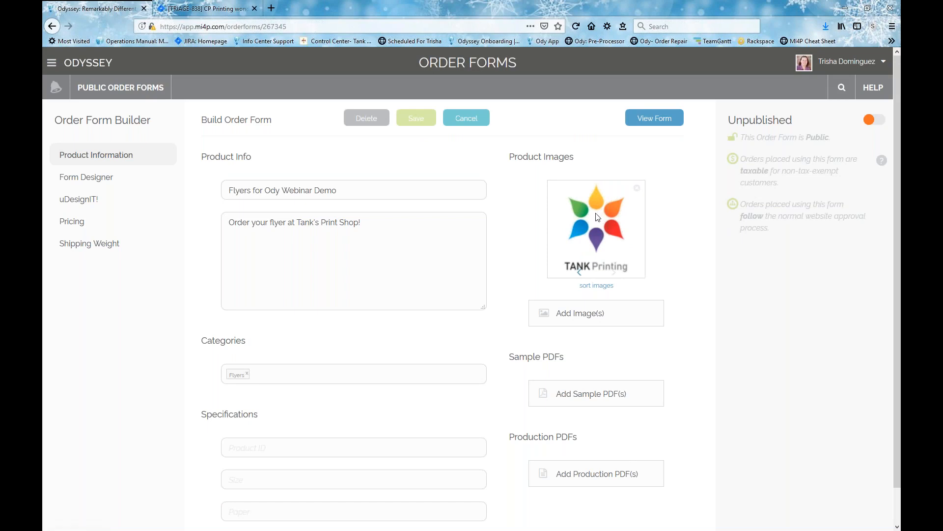
click(580, 272)
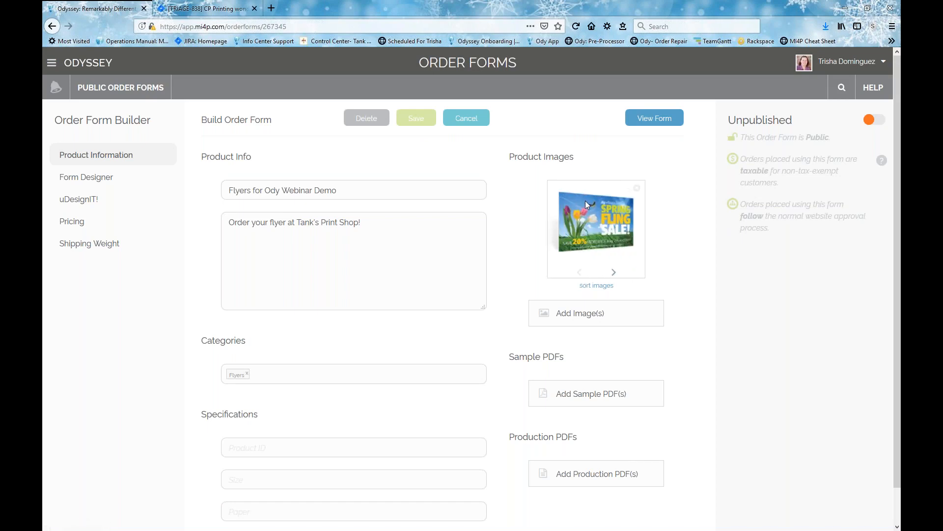
click(614, 273)
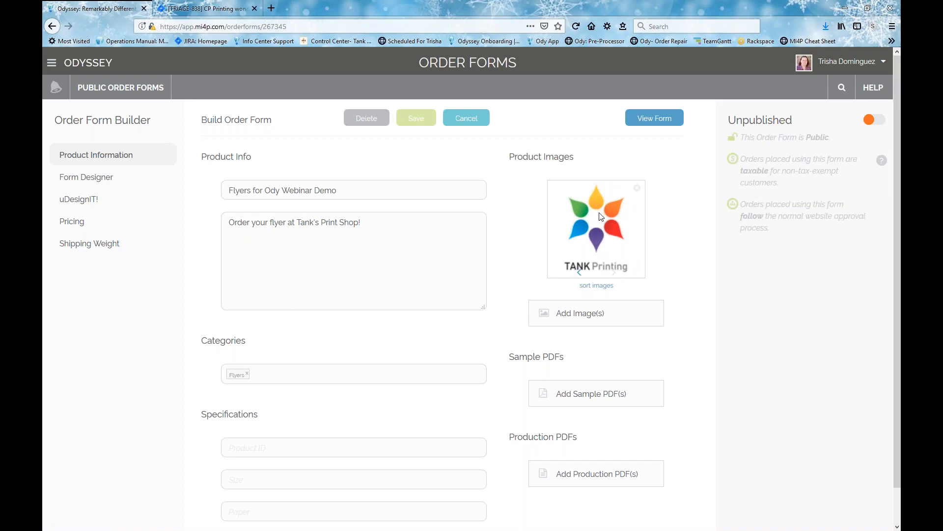
click(579, 273)
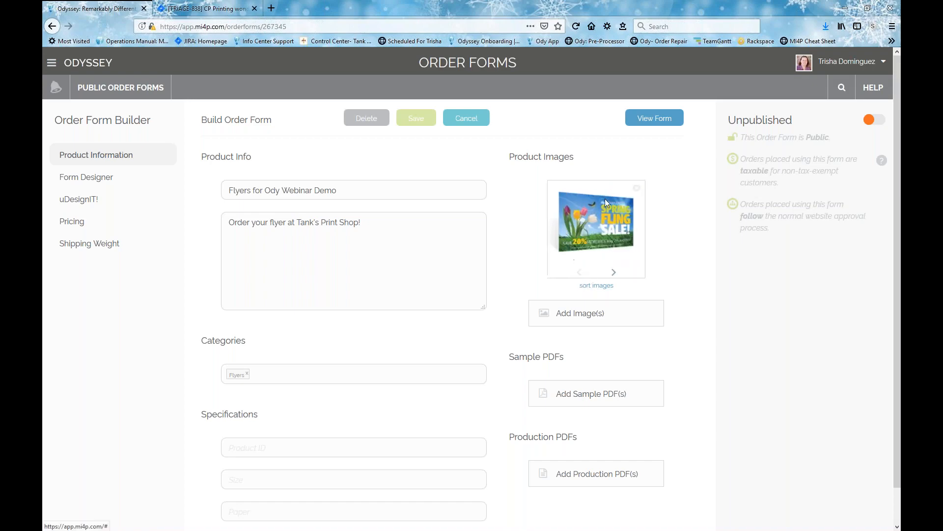
click(637, 190)
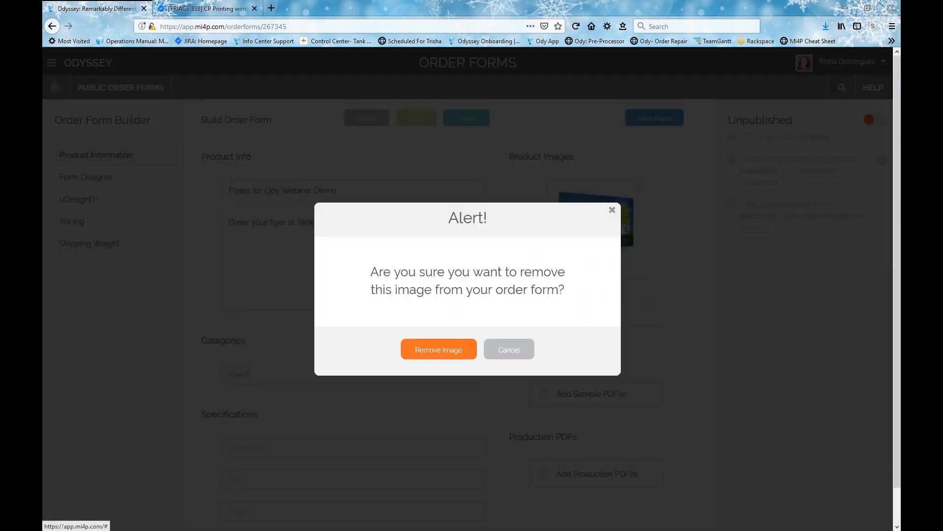
click(444, 354)
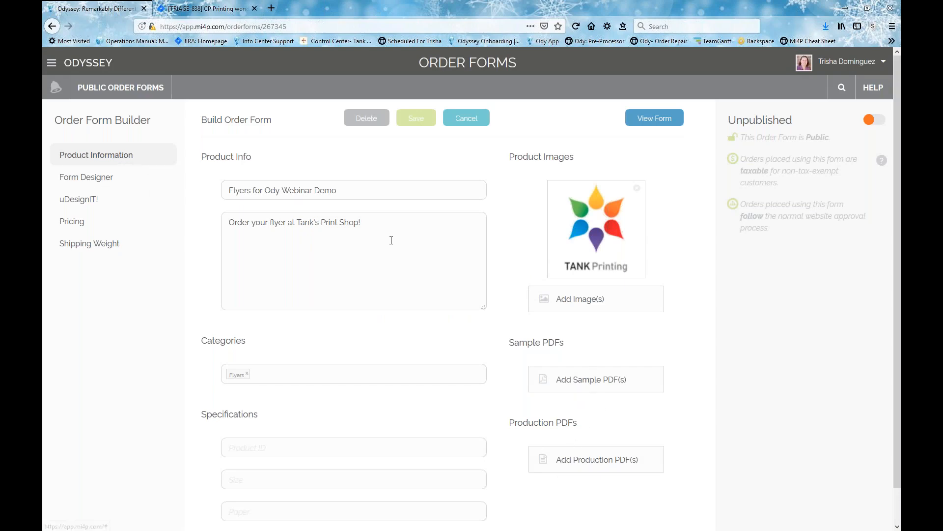
Step: Open the form designer, expand General Specifications, and review its entries and the Questions & Answers section
scroll(390, 240, down, 2)
scroll(392, 240, up, 2)
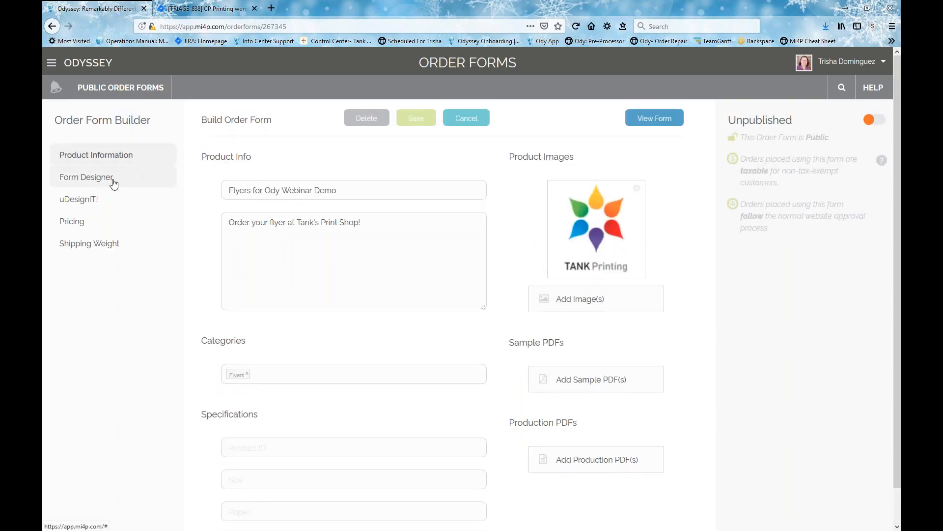
click(100, 182)
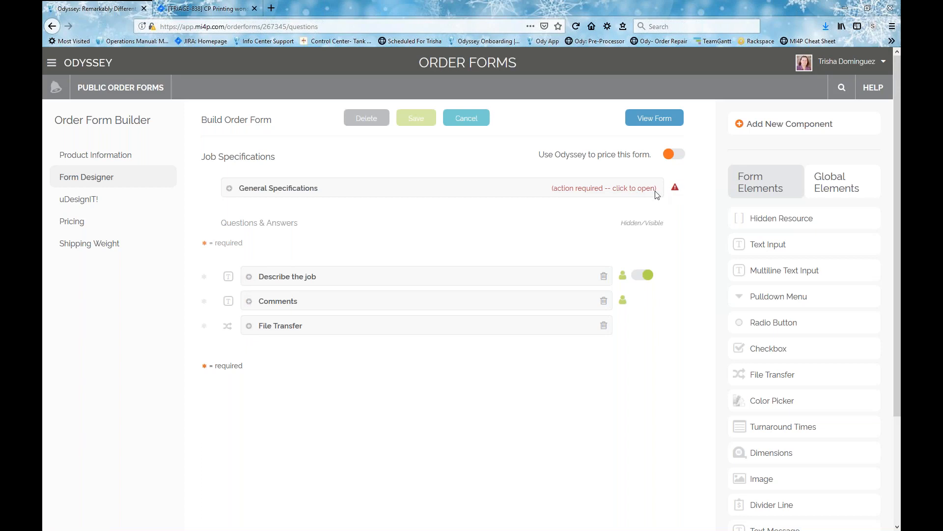
click(229, 189)
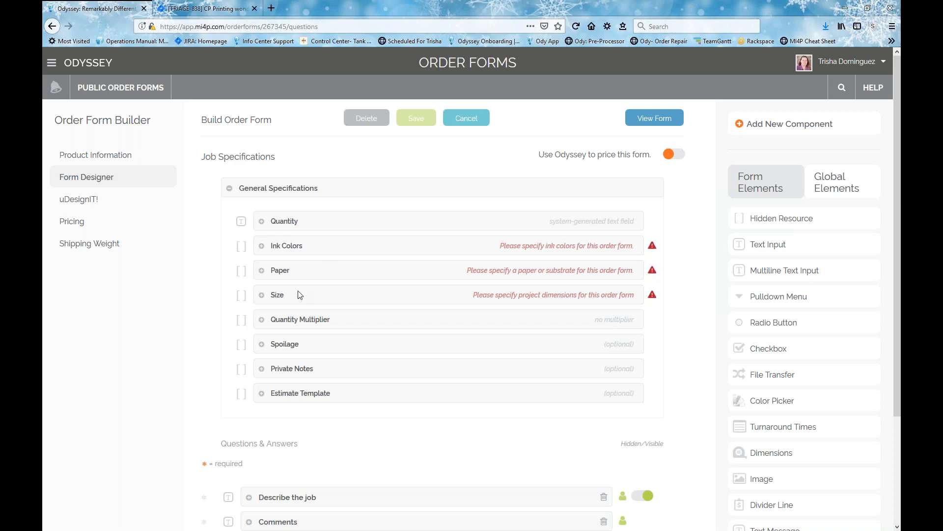
scroll(303, 299, down, 2)
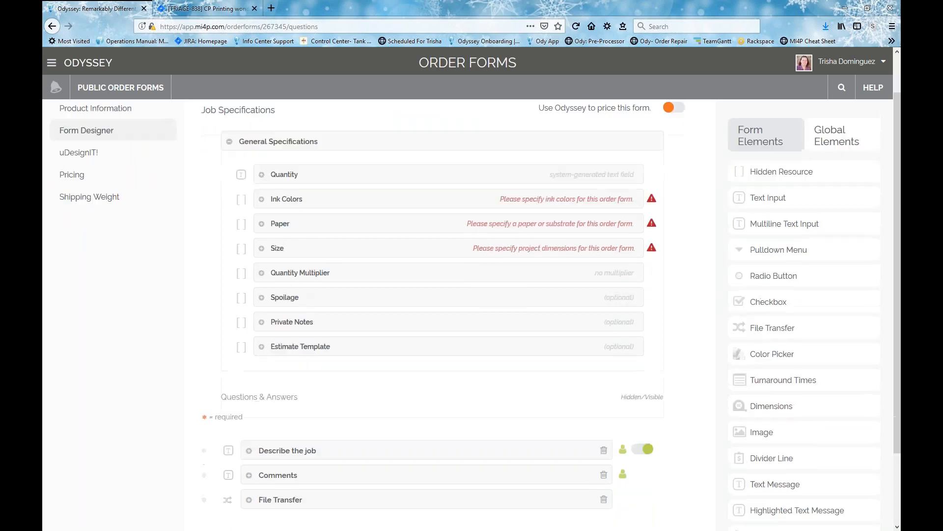
drag(221, 394, 305, 396)
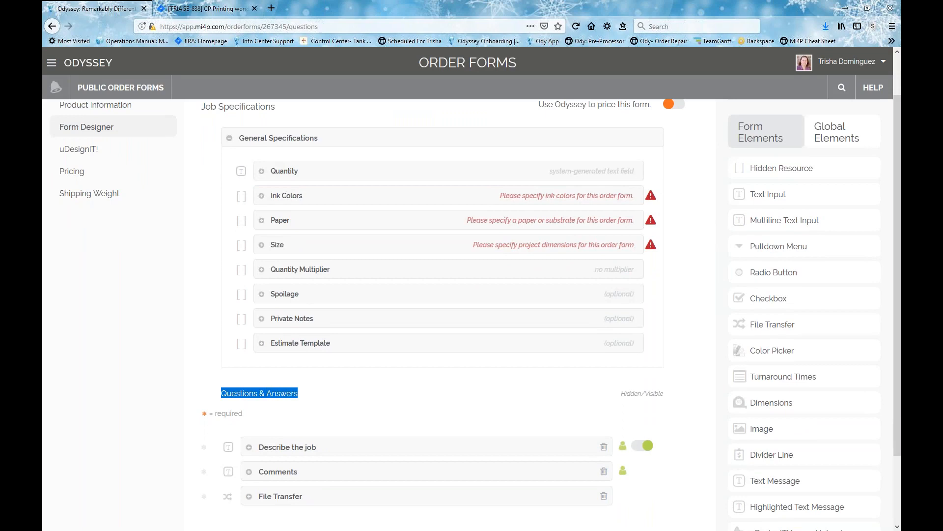
click(304, 396)
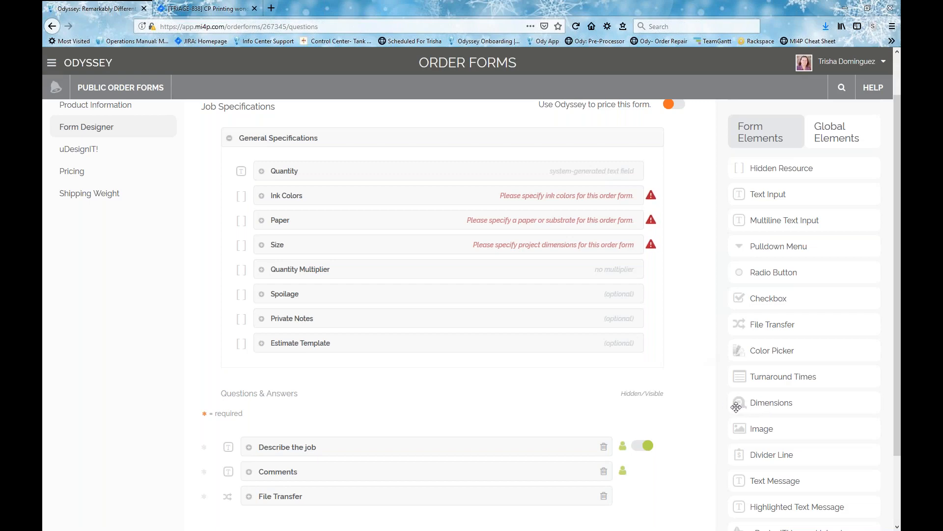
Step: Add a Dimensions question titled "Choose a Size" above Describe the job and enable predefined sizes as radio buttons
drag(764, 404, 274, 444)
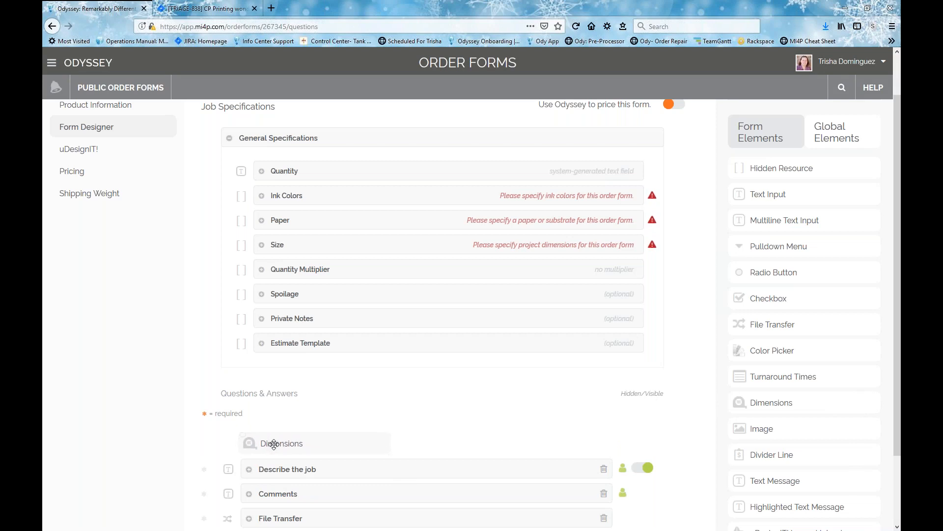
mouse_move(274, 444)
mouse_down()
mouse_move(277, 474)
mouse_move(565, 466)
mouse_move(297, 471)
mouse_move(274, 439)
mouse_move(274, 471)
mouse_move(273, 444)
mouse_up()
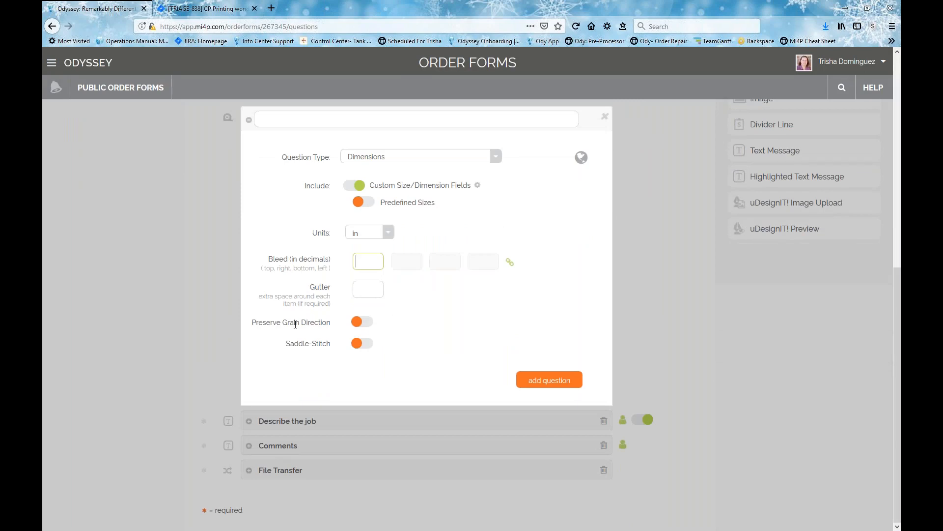
scroll(315, 378, up, 1)
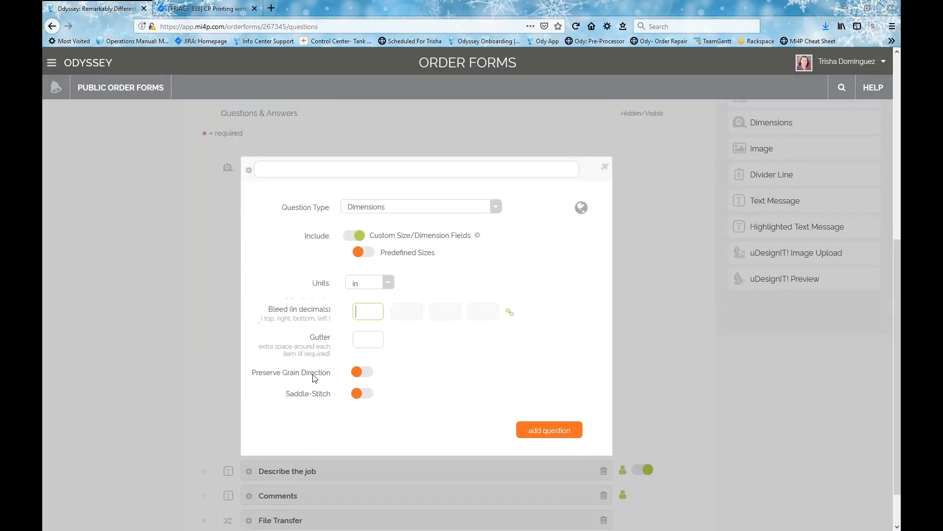
click(271, 168)
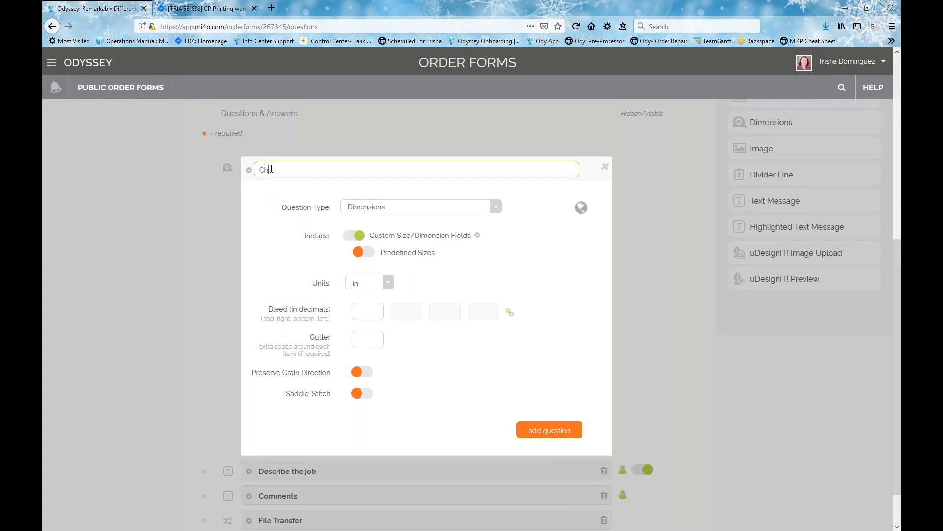
text(Size)
click(370, 254)
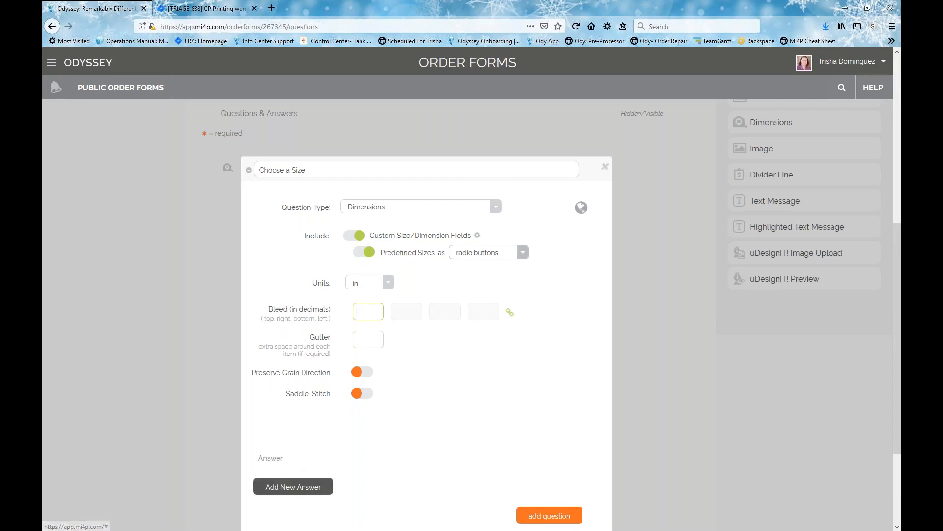
Step: Check the available units for the size question, try a bleed of .125 and clear it again
click(388, 283)
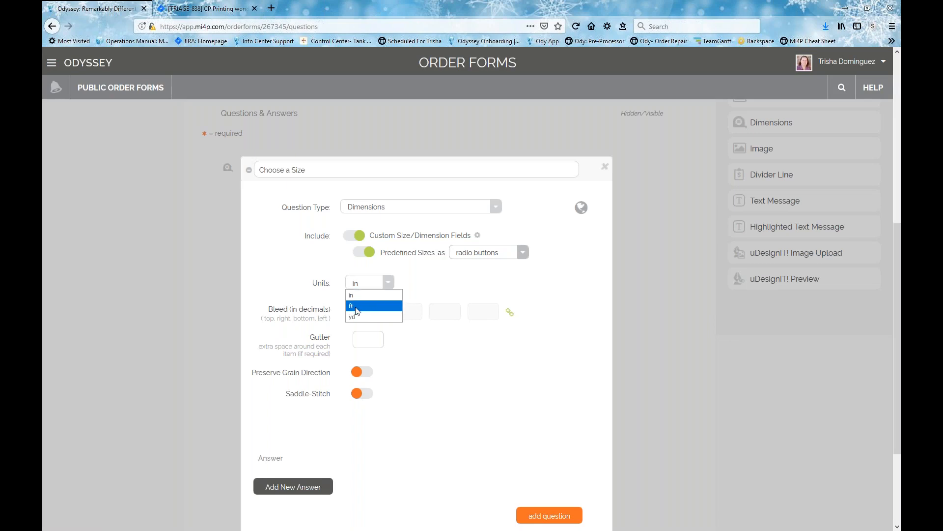
click(524, 406)
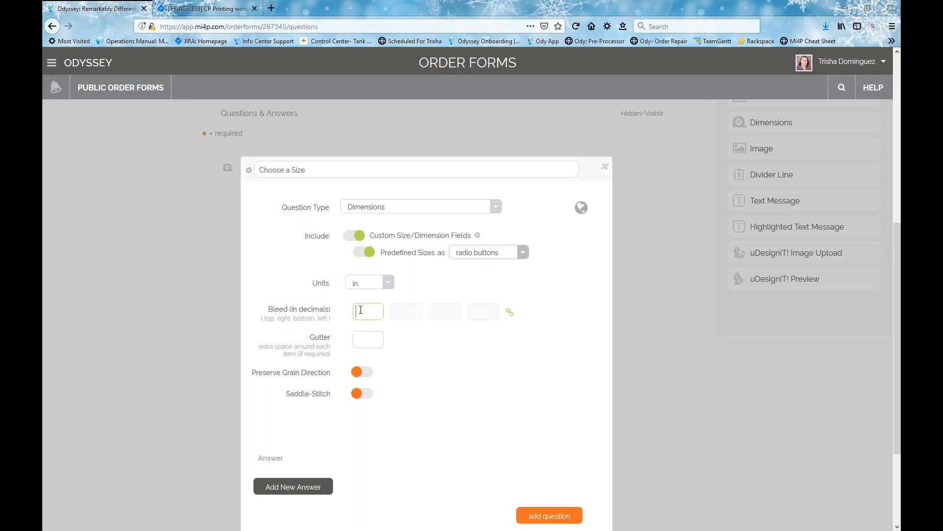
text(.125)
drag(376, 315, 362, 328)
key(BackSpace)
click(365, 338)
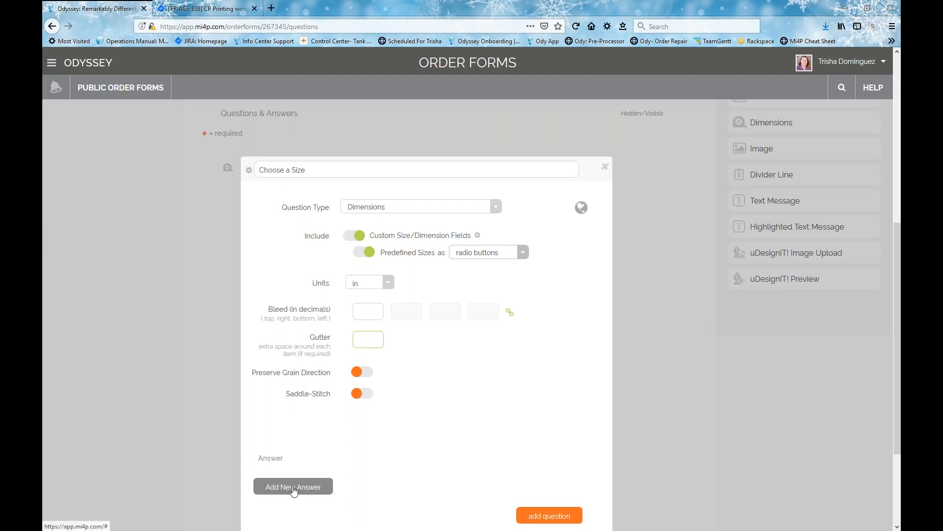
Step: Add and save a predefined size answer with 8.5 in as its first dimension
click(293, 487)
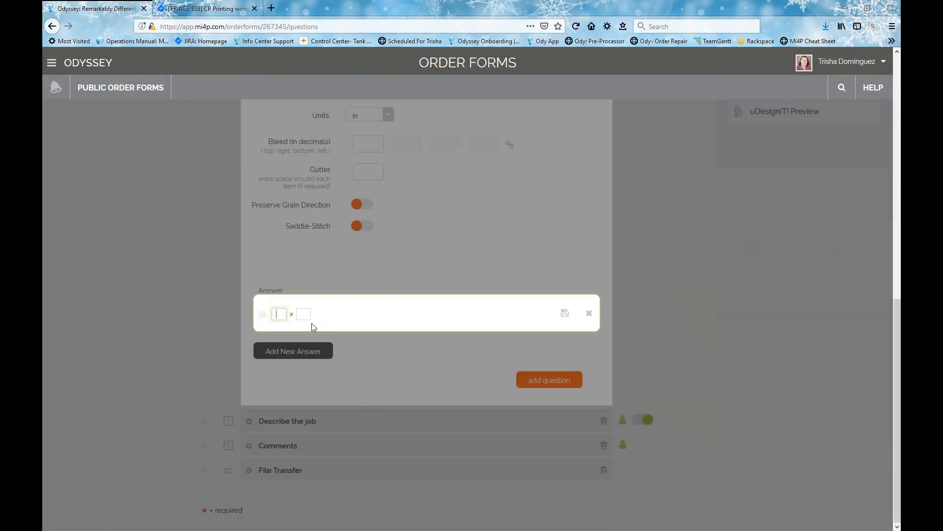
text(8.51)
key(BackSpace)
click(310, 316)
click(565, 313)
Step: Add and save a second predefined size answer of 11 x 17 in
click(293, 351)
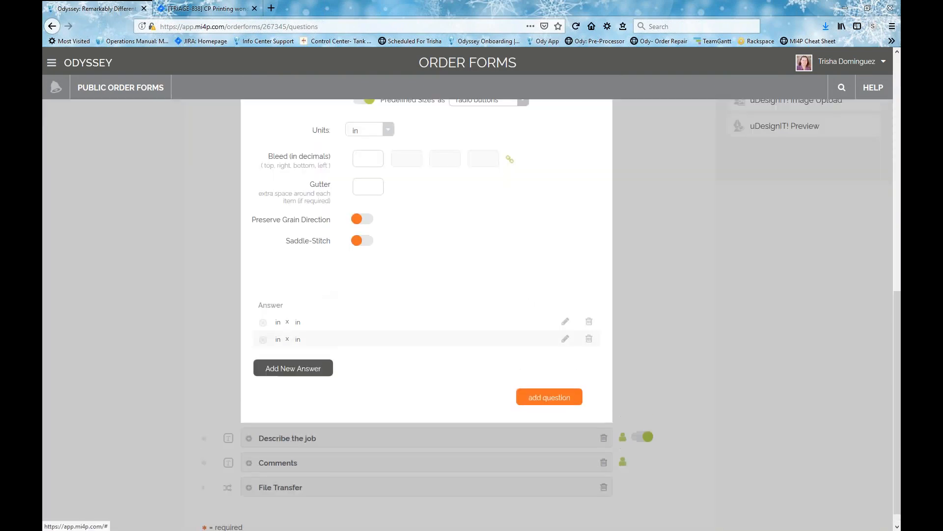
text(11)
click(303, 314)
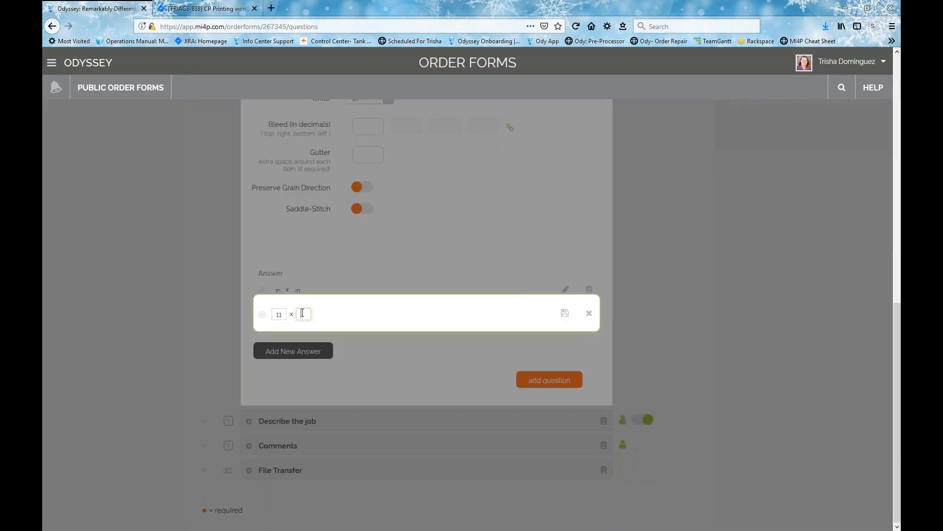
text(17)
click(564, 313)
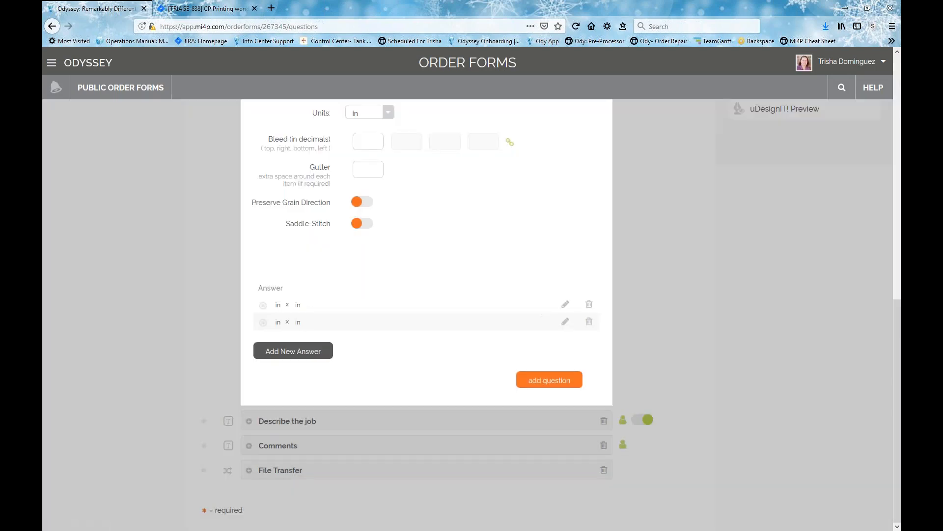
Step: Add and save a third predefined size answer of 3.5 x 3.5 in
click(273, 352)
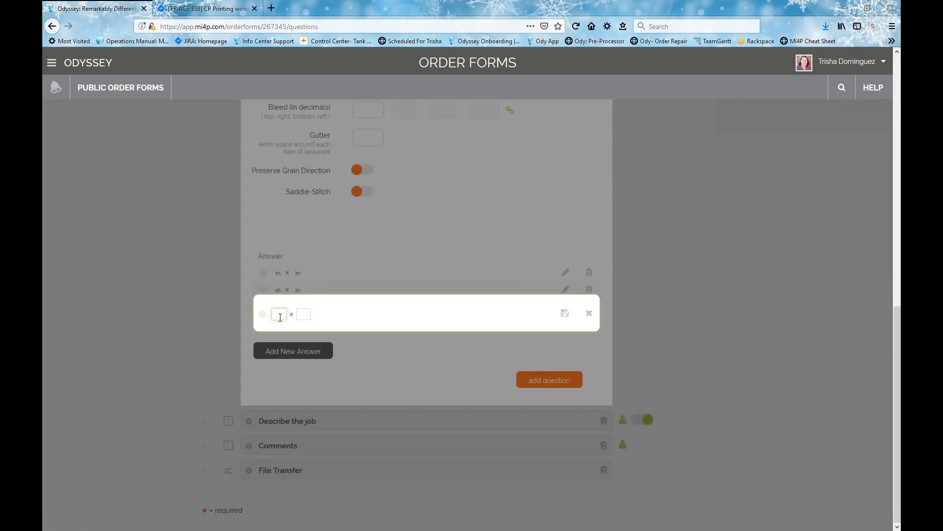
text(3.5)
click(305, 314)
text(3.5)
click(564, 313)
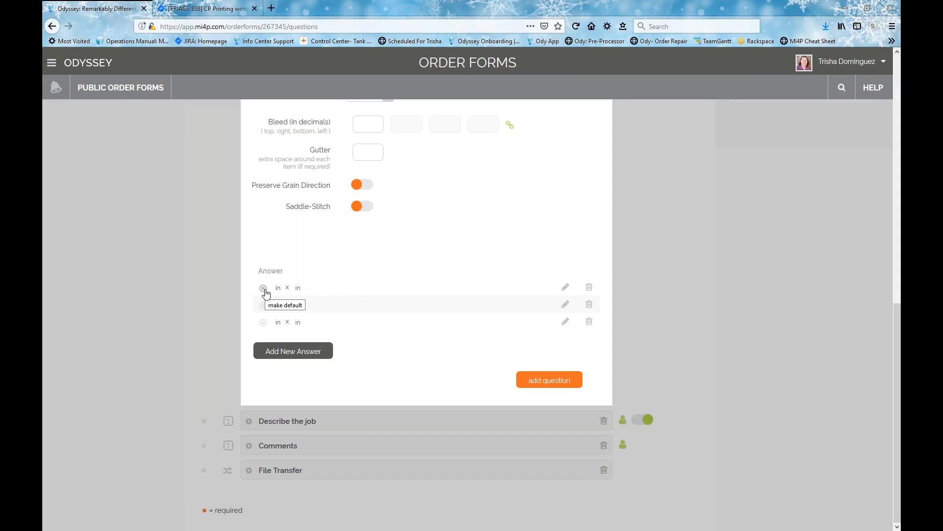
Step: Open the first size answer for editing, cancel the edit, and add the Choose a Size question to the form
click(565, 288)
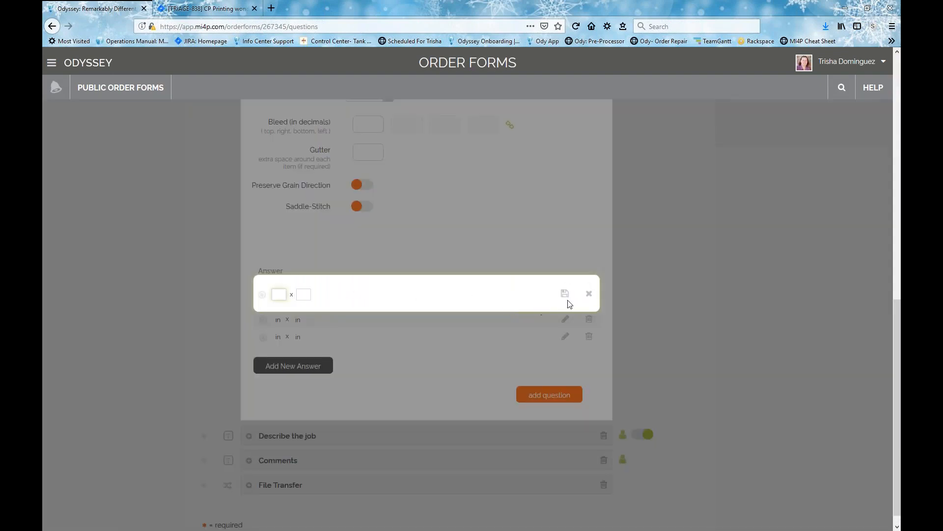
click(588, 293)
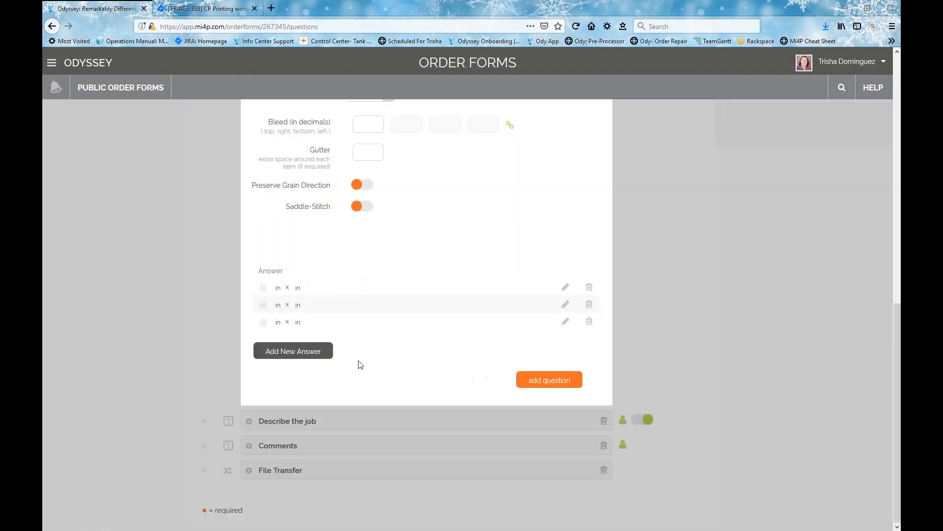
click(539, 384)
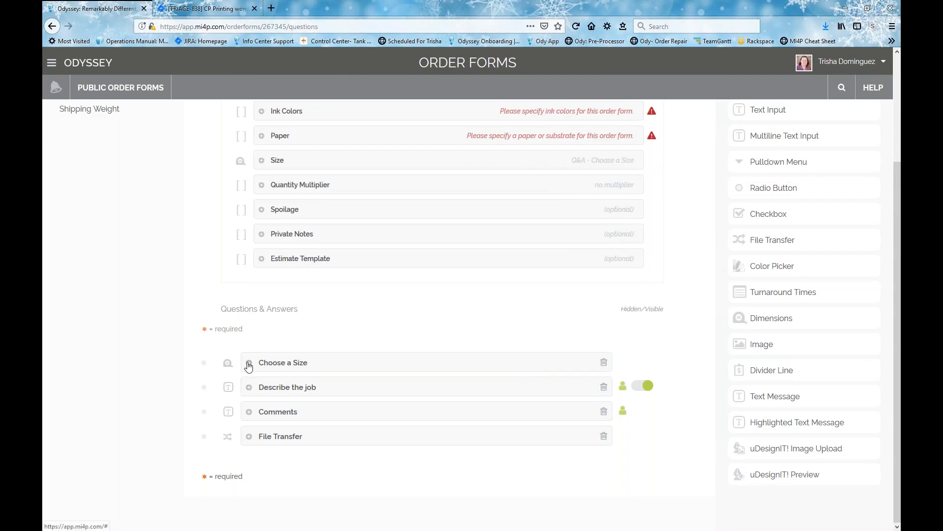
Step: Move the 3.5 x 5.5 in answer to the start of the Choose a Size answers and collapse the question
click(249, 363)
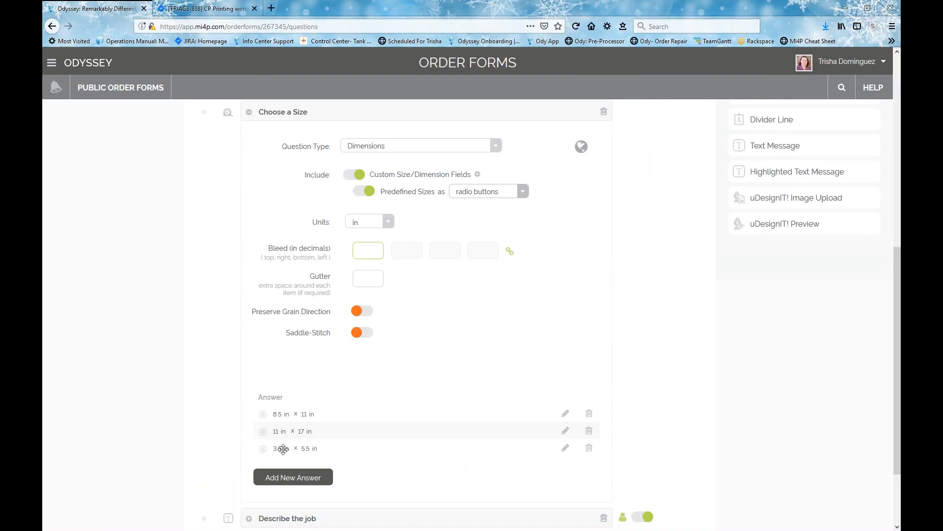
drag(283, 449, 281, 413)
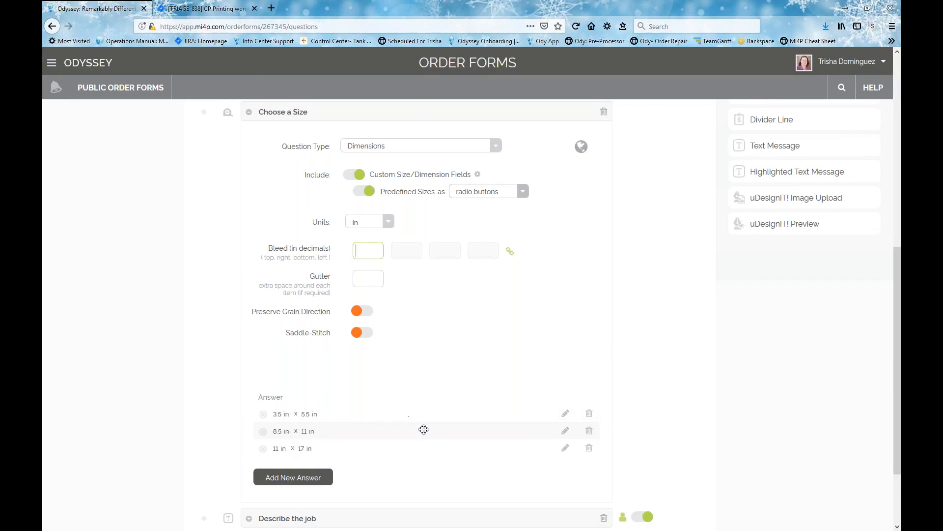
scroll(231, 280, up, 3)
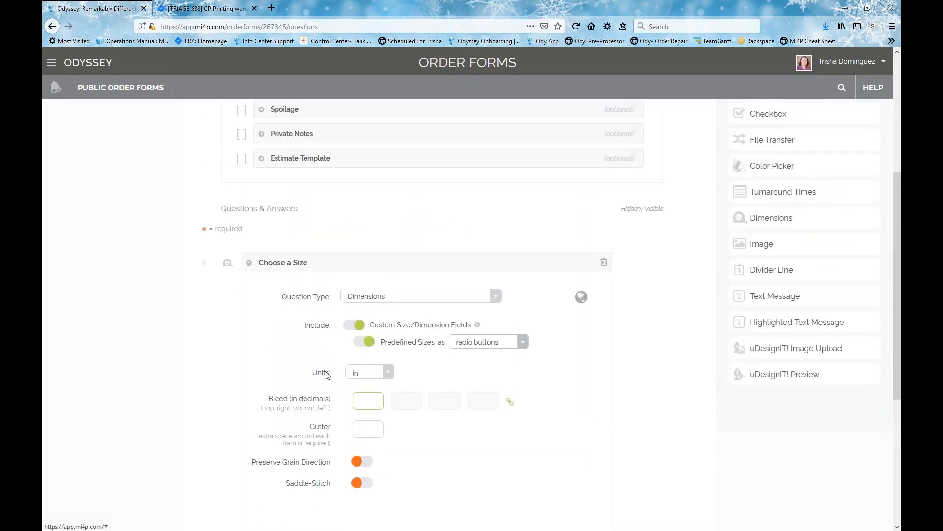
scroll(322, 371, down, 5)
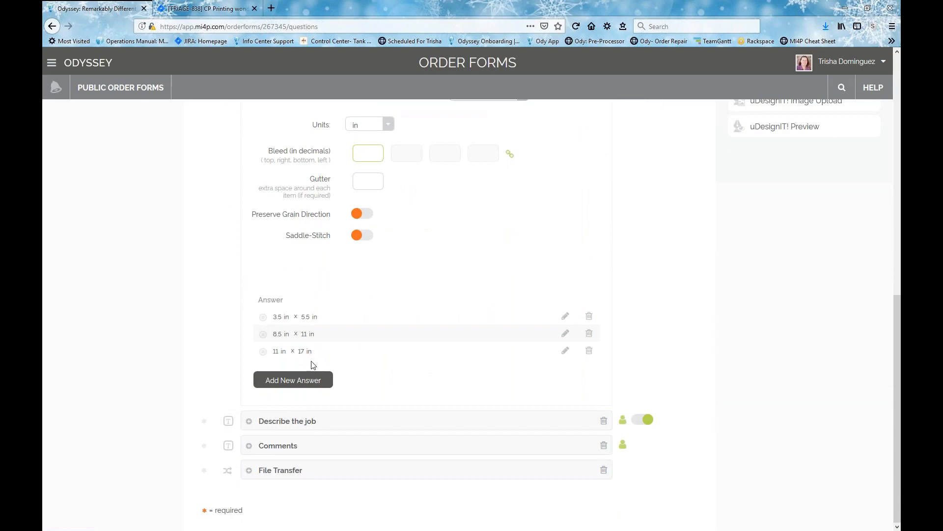
scroll(312, 364, up, 5)
click(249, 266)
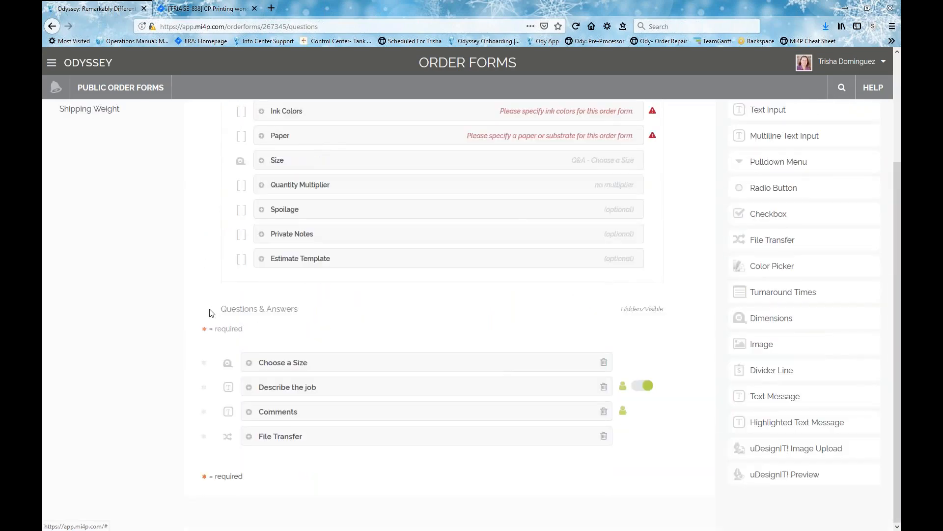
Step: Expand the Size specification to check which question determines the size, and collapse it again
scroll(245, 295, up, 3)
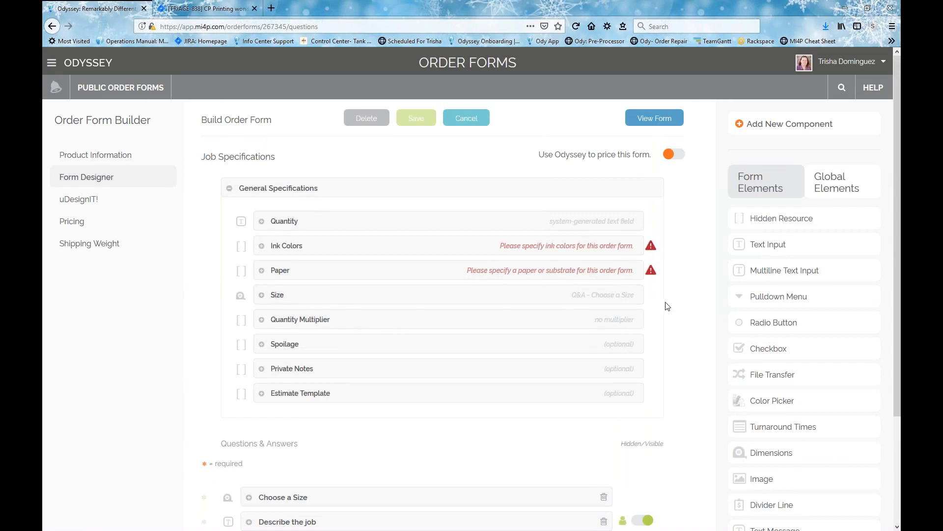
click(261, 295)
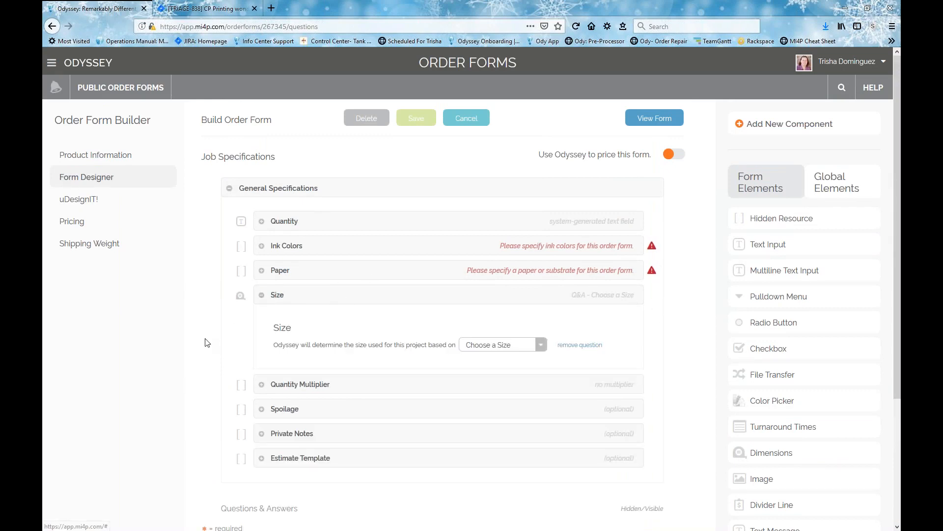
scroll(217, 329, down, 3)
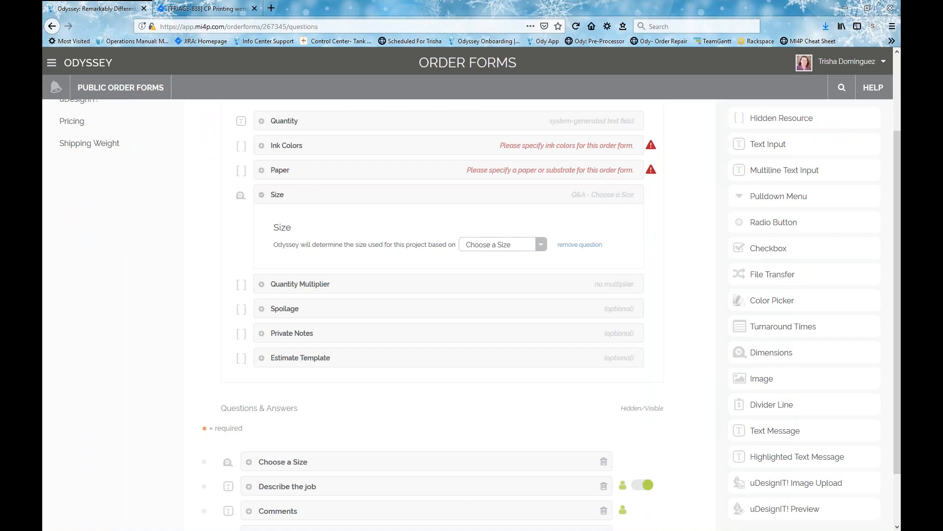
click(263, 197)
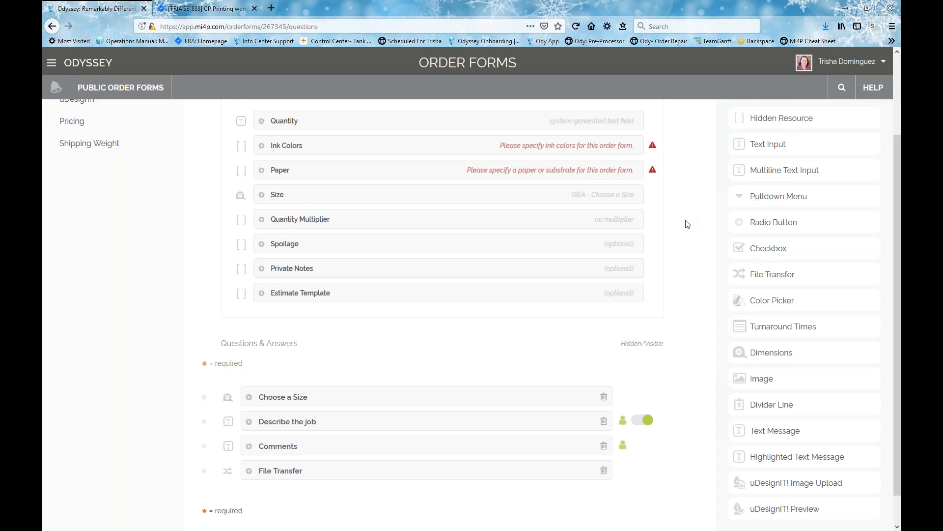
Step: Insert a radio button question titled Paper Choices directly below the Choose a Size question
drag(760, 220, 278, 419)
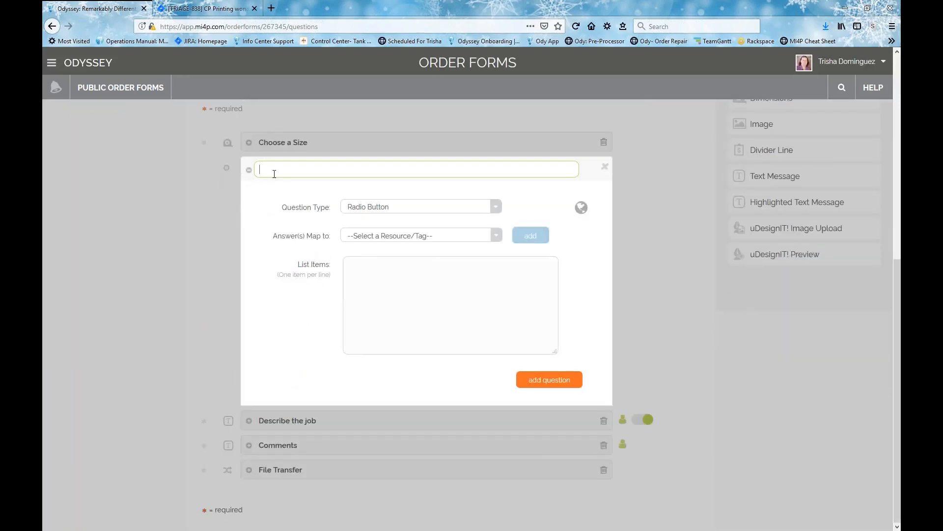
text(Paper Choices)
click(388, 211)
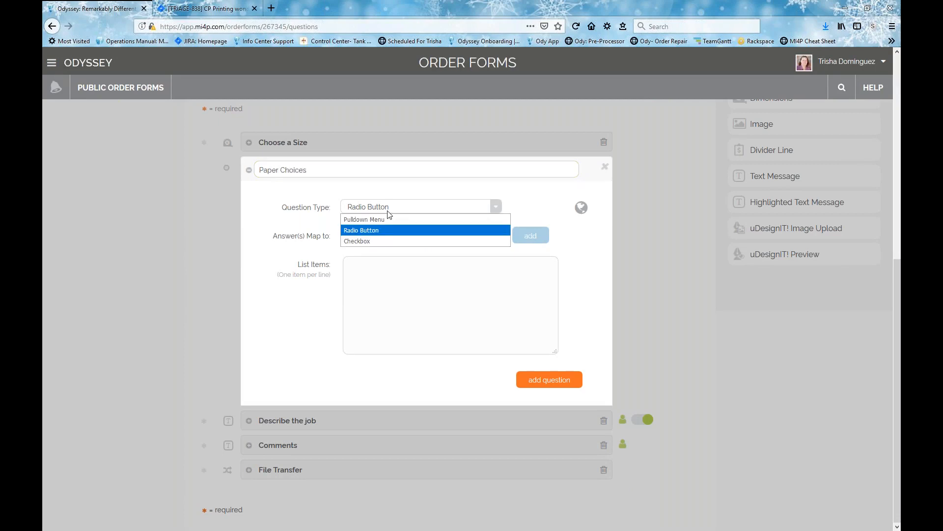
click(361, 231)
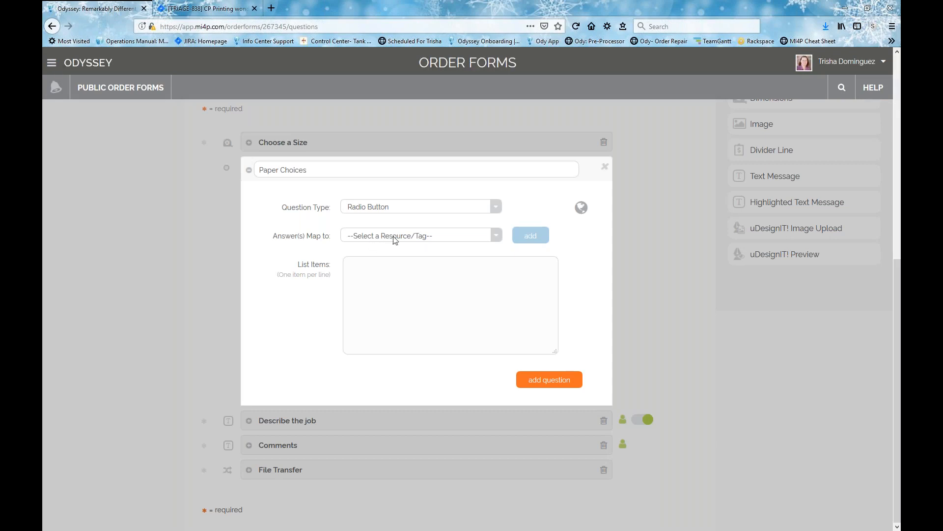
Step: Map the Paper Choices answers to the Paper tag, hide the BC paper answer, and add the question to the form
click(416, 239)
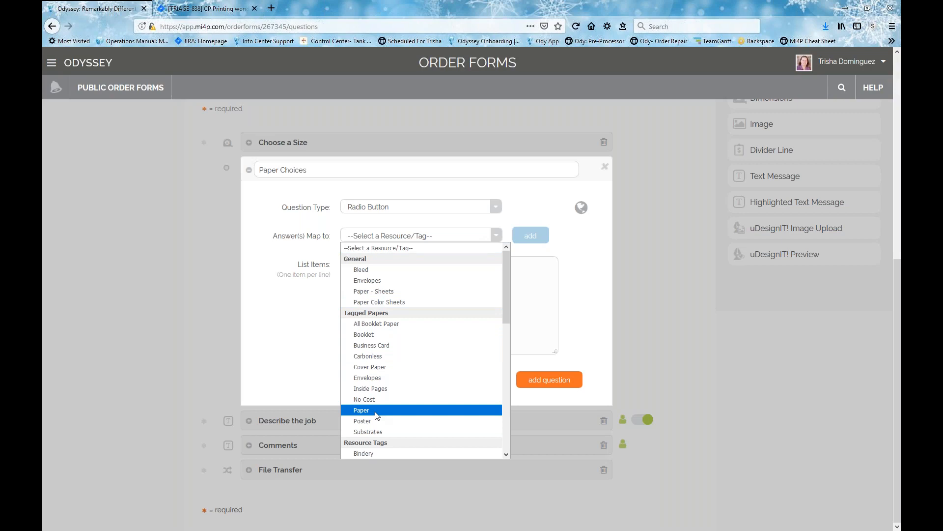
click(354, 410)
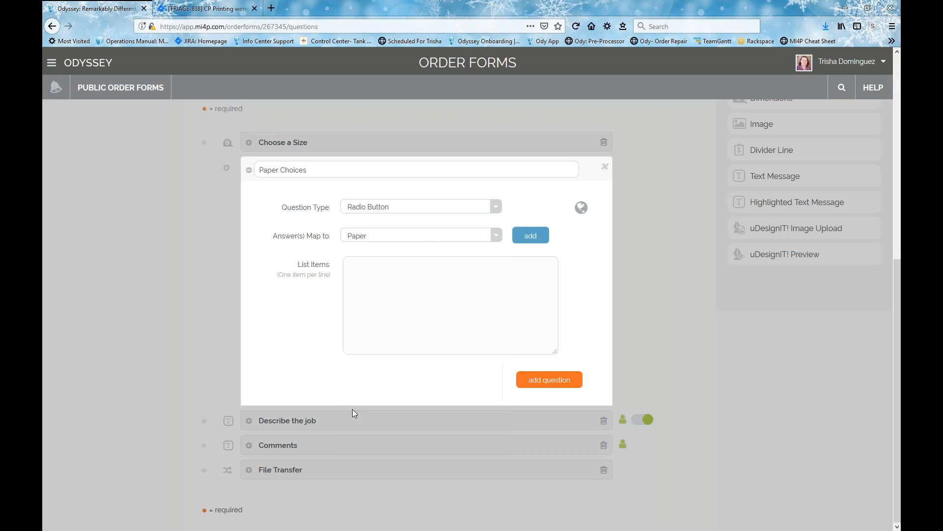
click(530, 236)
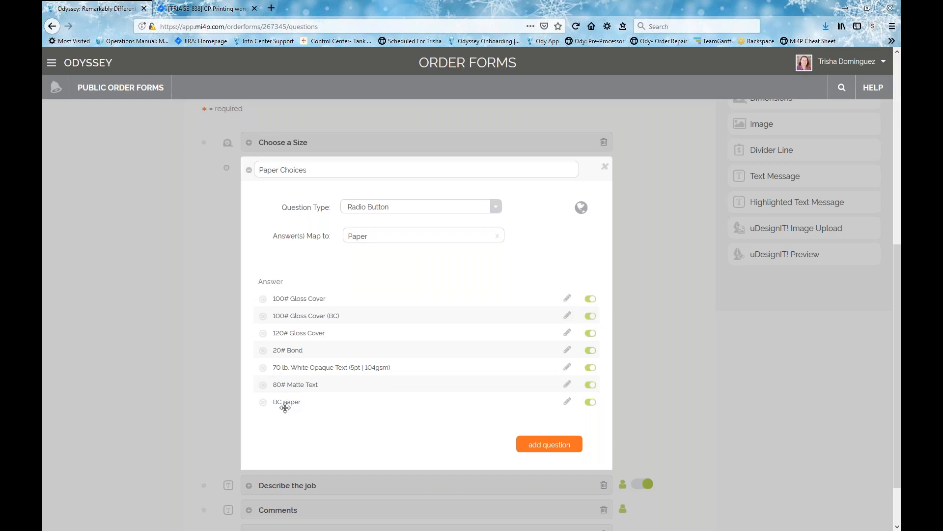
click(590, 402)
click(549, 445)
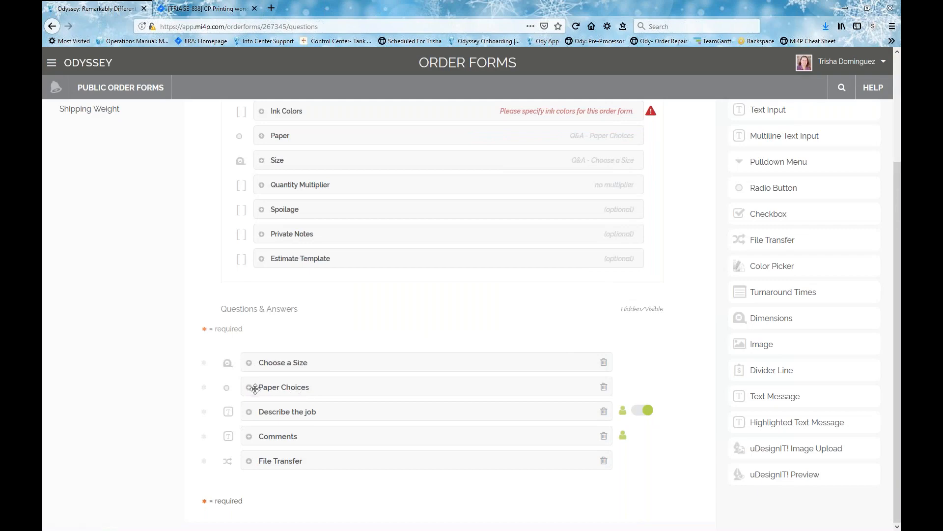
Step: Examine the Paper Choices answers and the question linked to the Paper specification, and collapse both sections
click(250, 389)
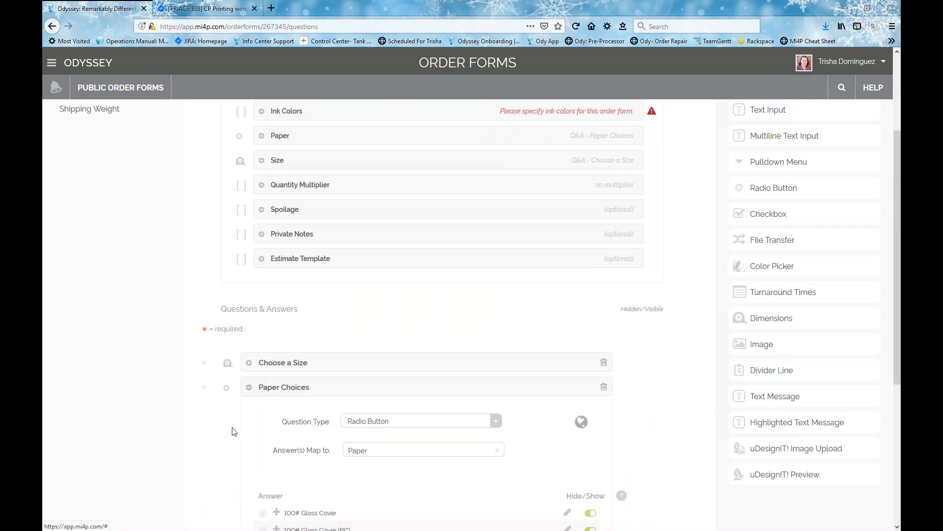
scroll(238, 430, down, 4)
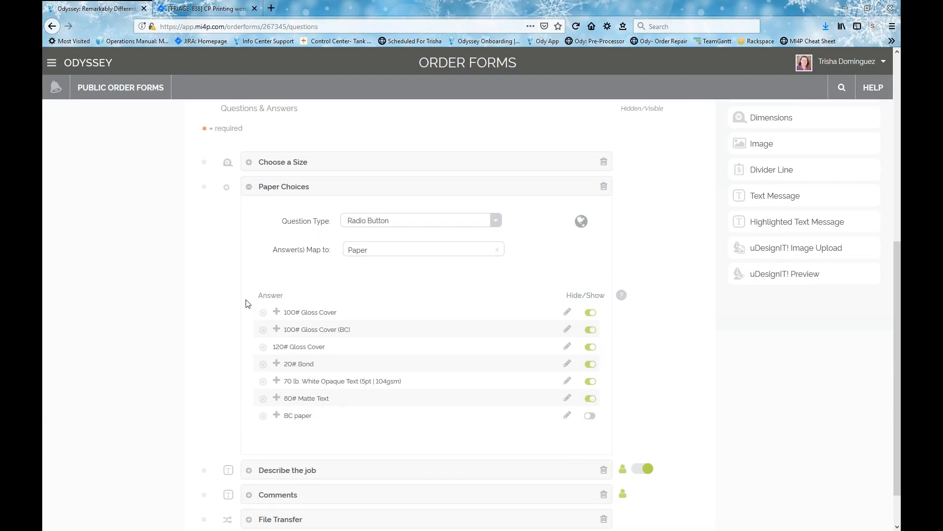
scroll(252, 318, up, 5)
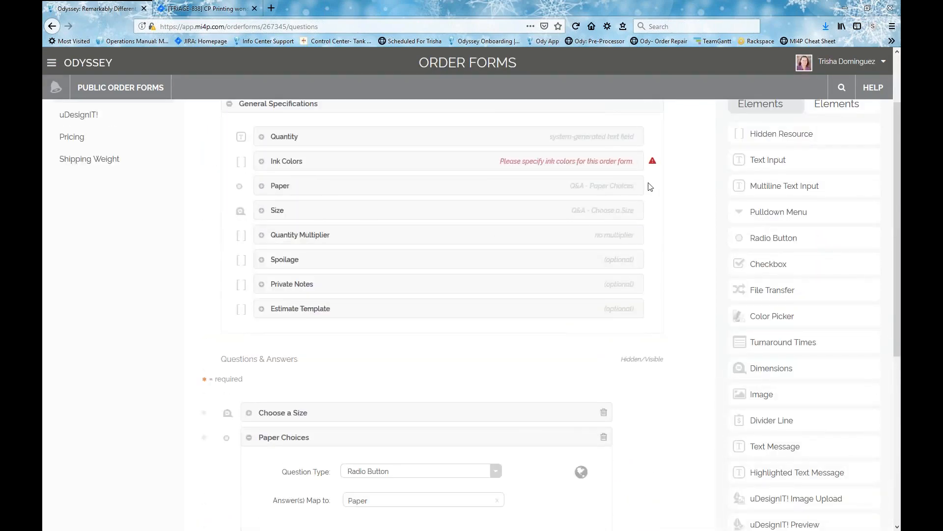
click(262, 187)
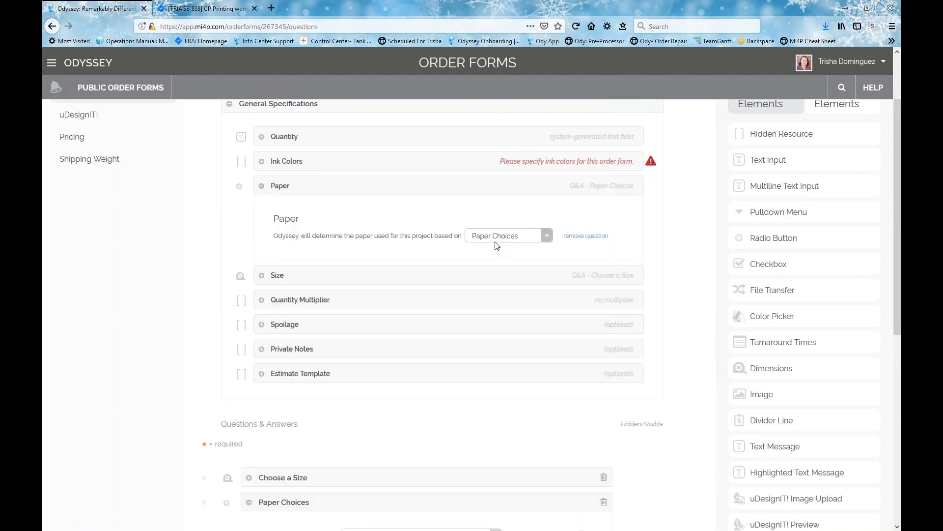
scroll(410, 259, down, 1)
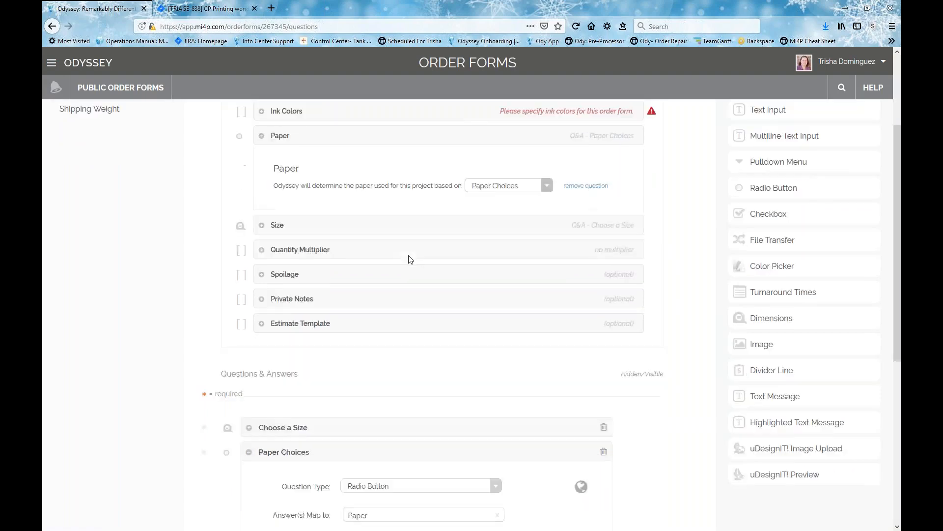
scroll(410, 259, down, 2)
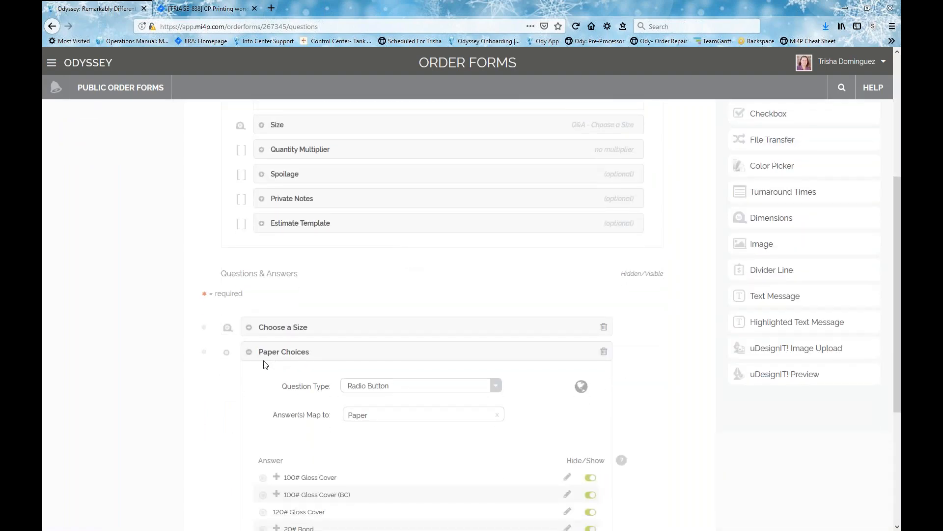
scroll(225, 374, up, 3)
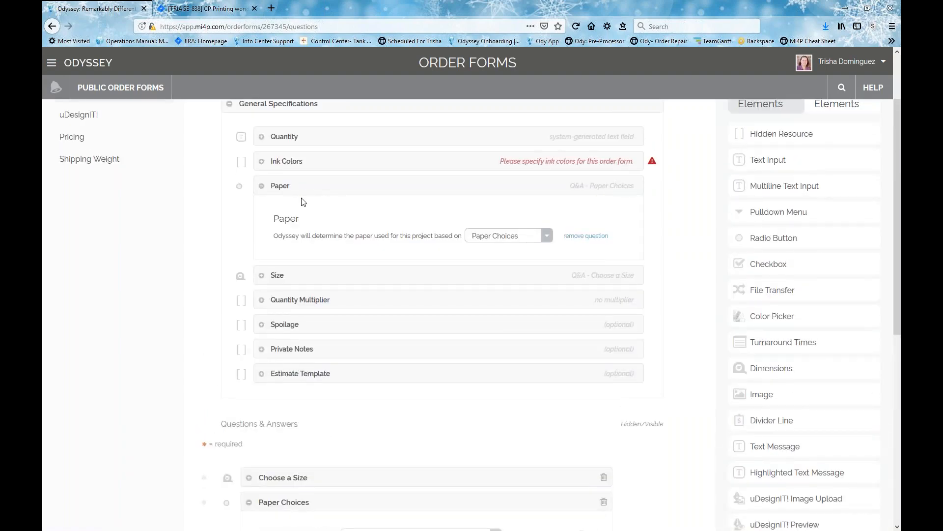
scroll(284, 276, down, 6)
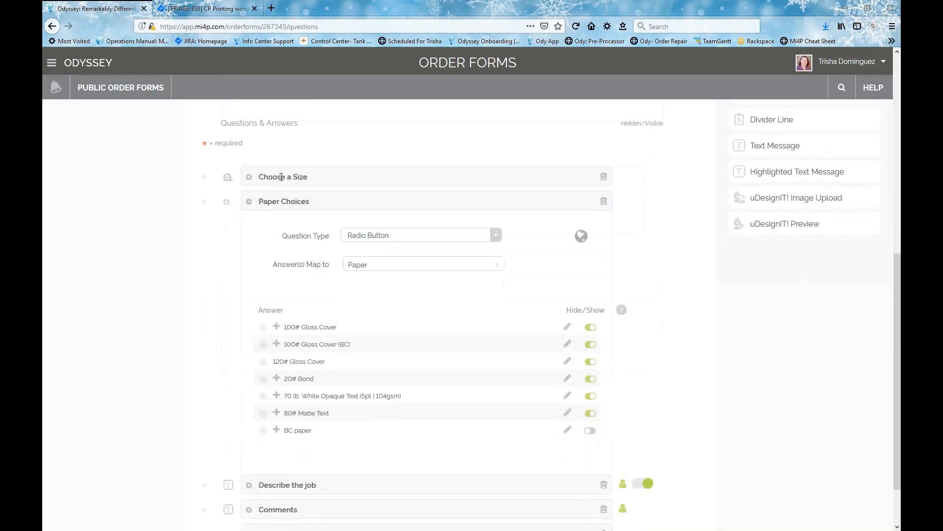
scroll(289, 199, up, 5)
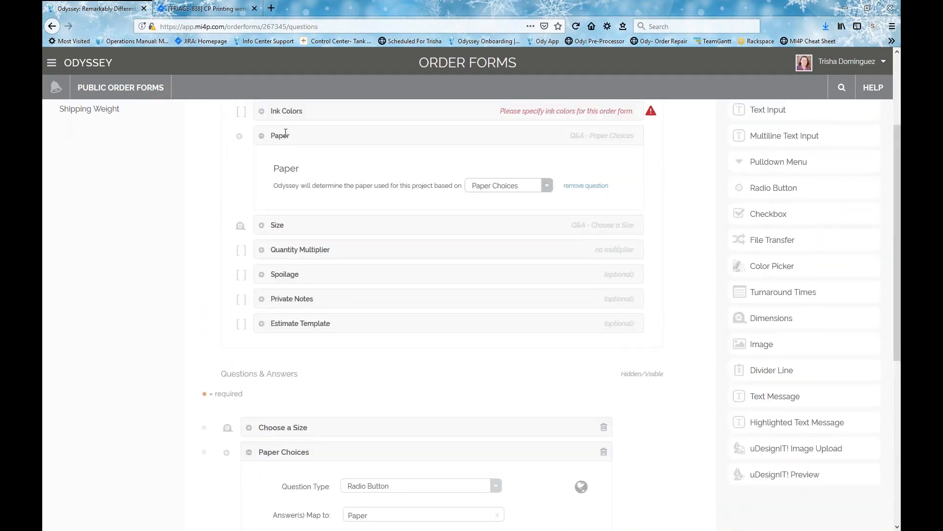
scroll(256, 255, down, 4)
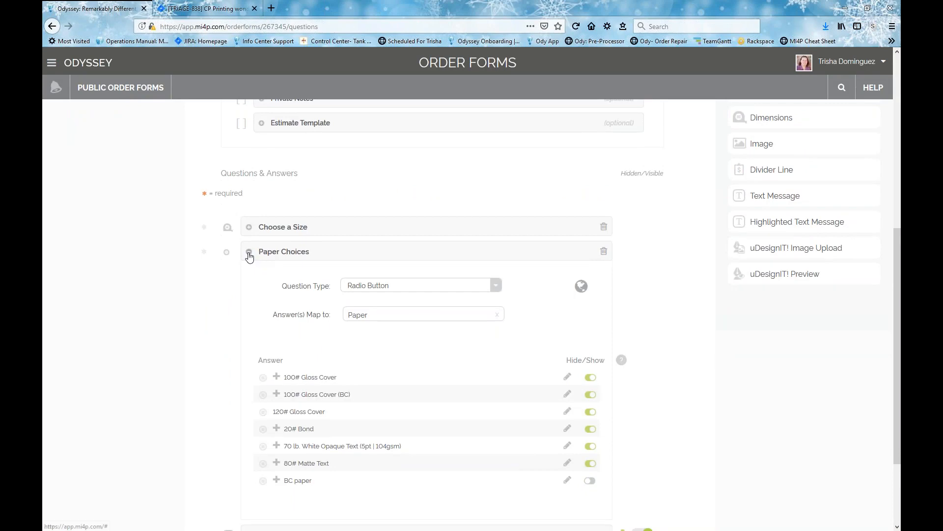
click(250, 253)
scroll(201, 335, up, 7)
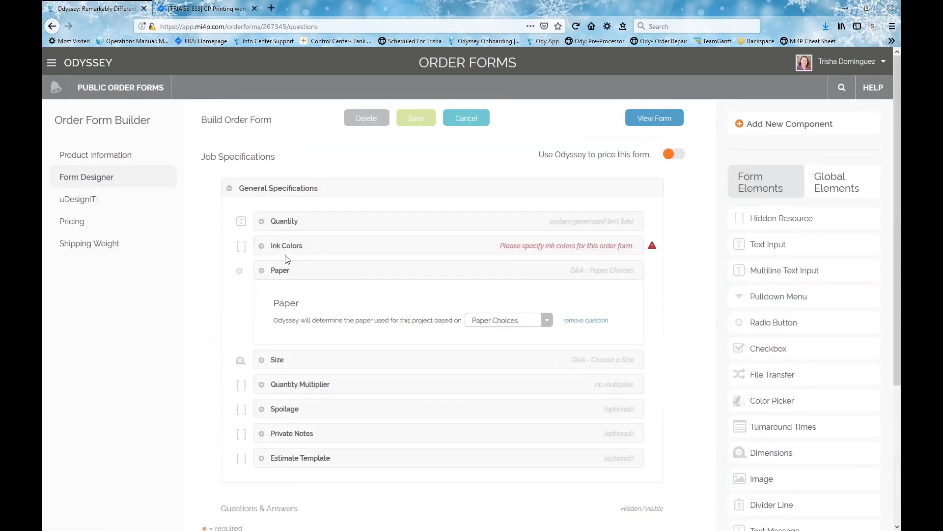
click(261, 270)
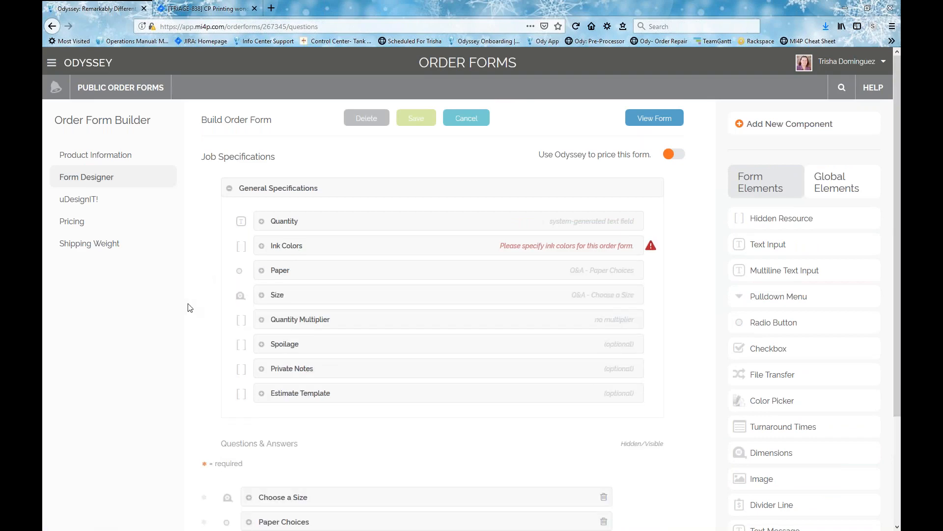
Step: Insert a Color Picker question titled Color Choices below the Paper Choices question
scroll(191, 311, down, 3)
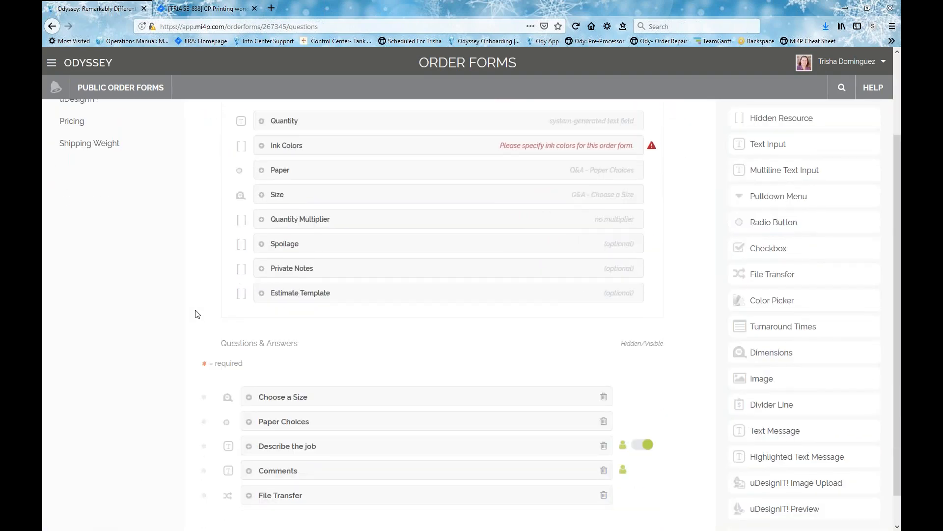
scroll(707, 343, down, 1)
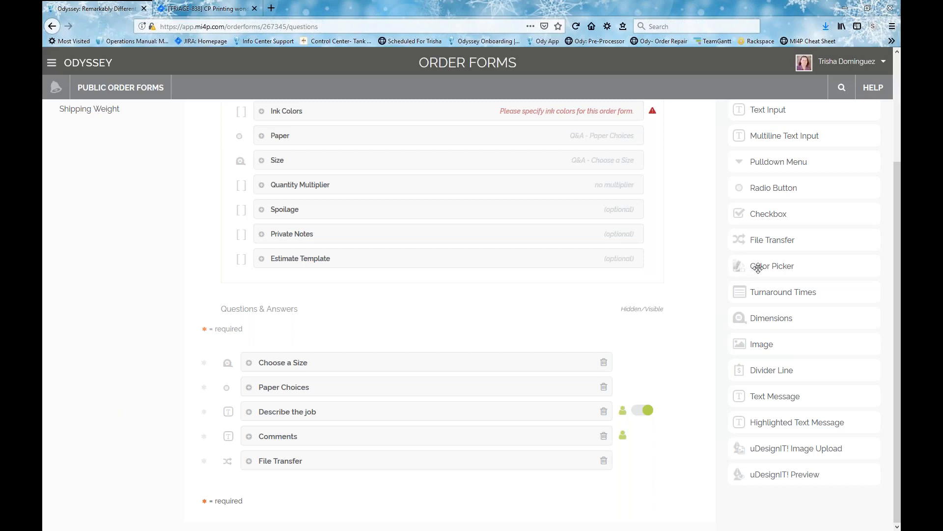
drag(756, 266, 271, 413)
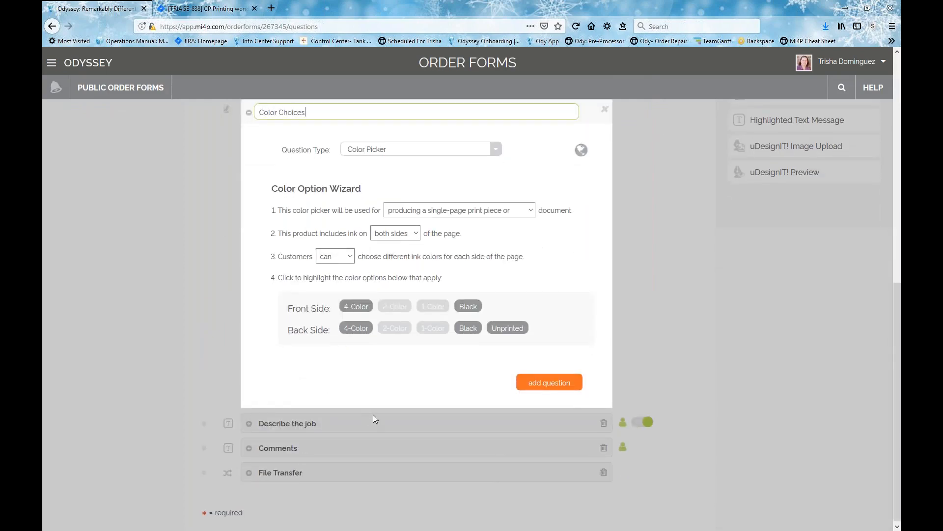
click(385, 150)
click(376, 162)
Step: Set the color option wizard to a single-page print piece with ink on both sides of the page
click(533, 210)
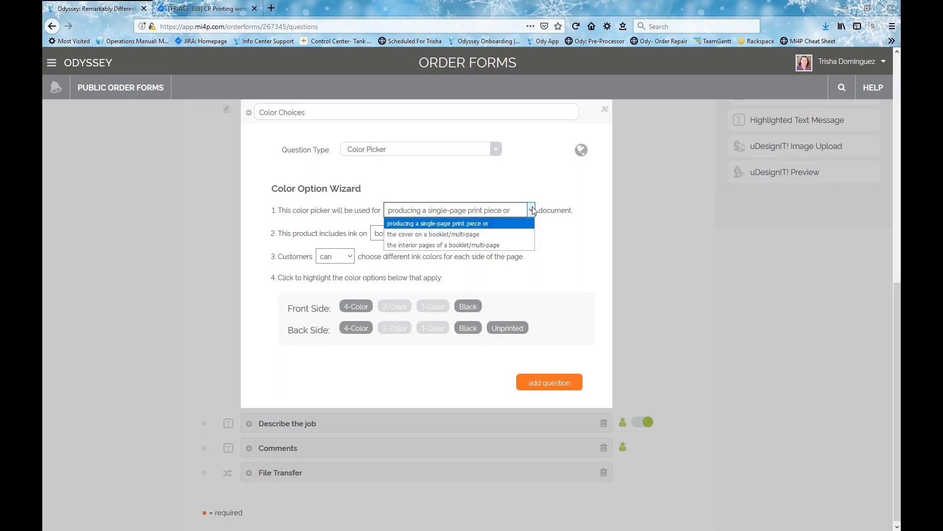
click(480, 210)
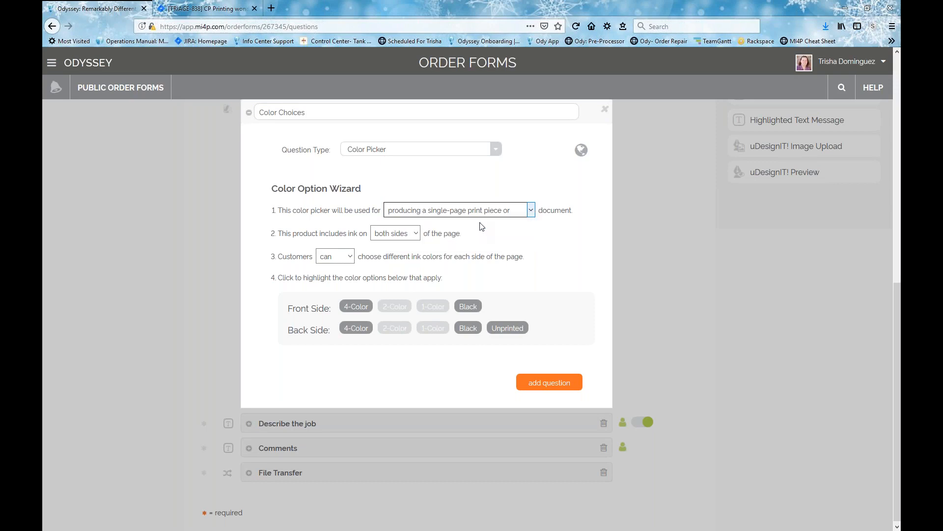
click(415, 233)
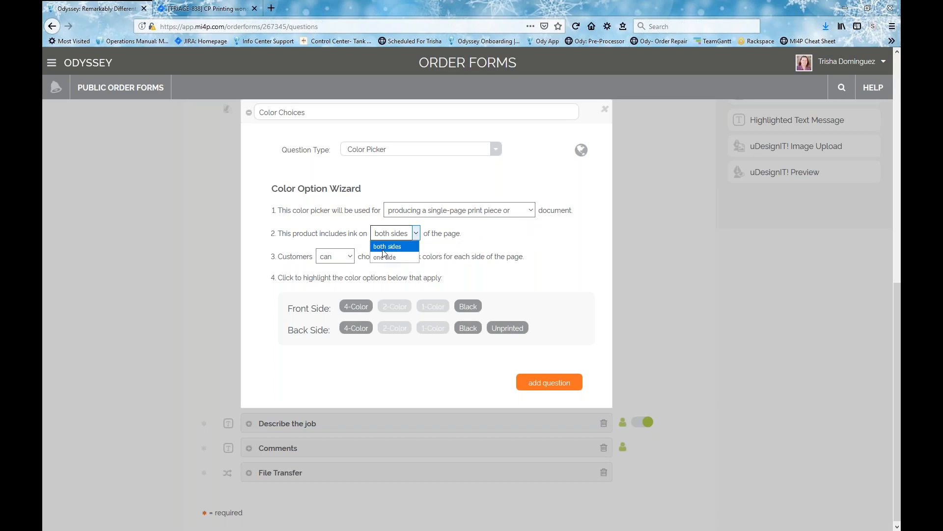
click(384, 251)
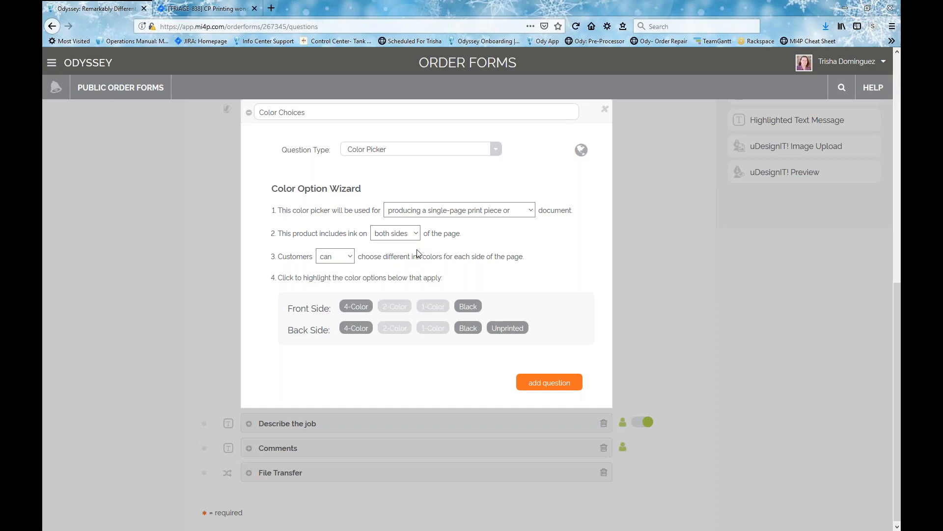
Step: Specify that customers can choose different ink colors for each side of the page, and add the Color Choices question to the form
click(350, 256)
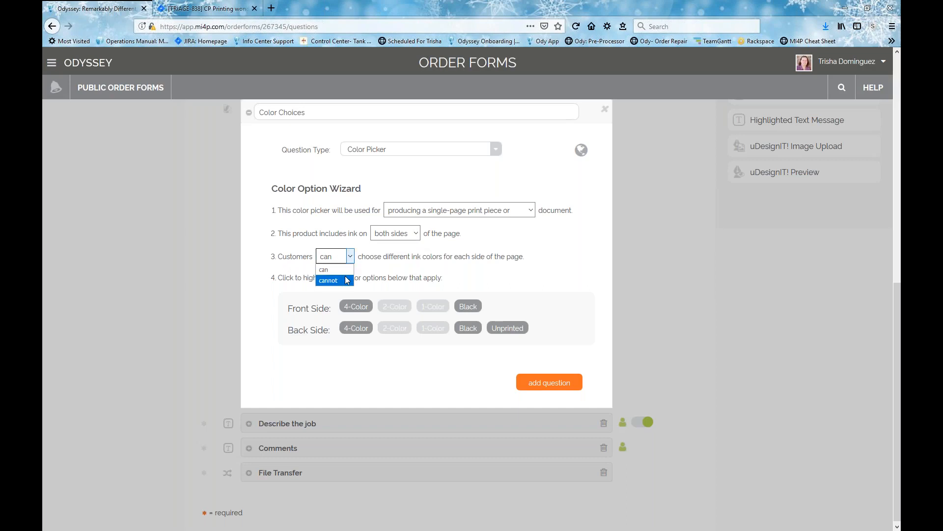
click(325, 270)
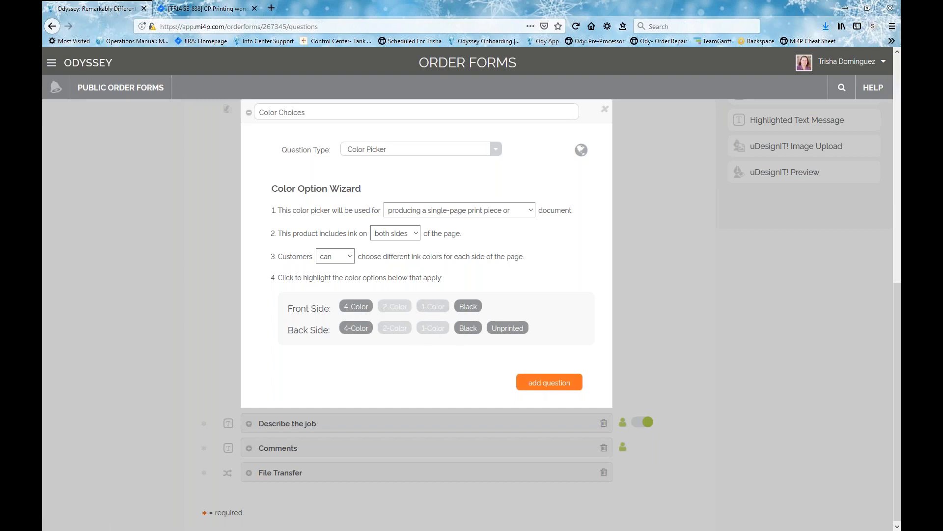
click(541, 391)
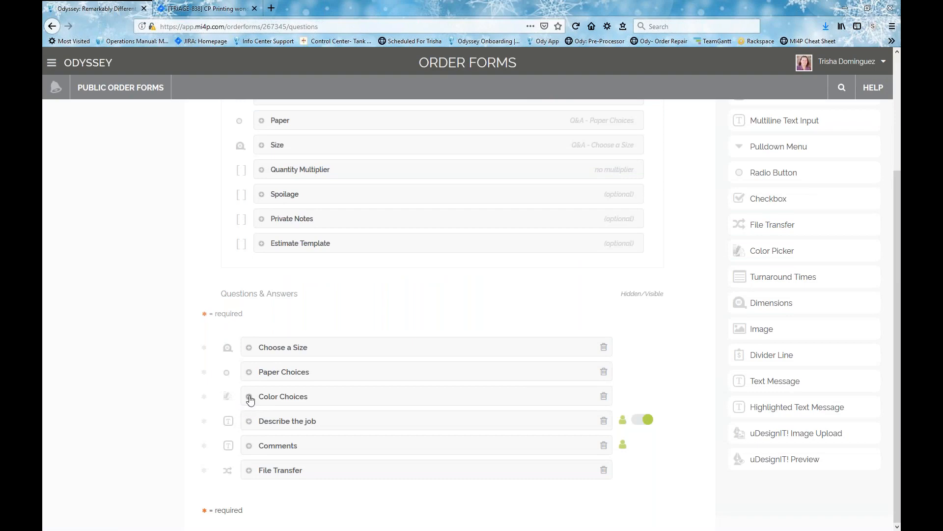
Step: Add the Full-Color - Two-Color and Full-Color - One-Color answers to the Color Choices question
click(249, 396)
scroll(231, 421, down, 4)
scroll(233, 423, down, 1)
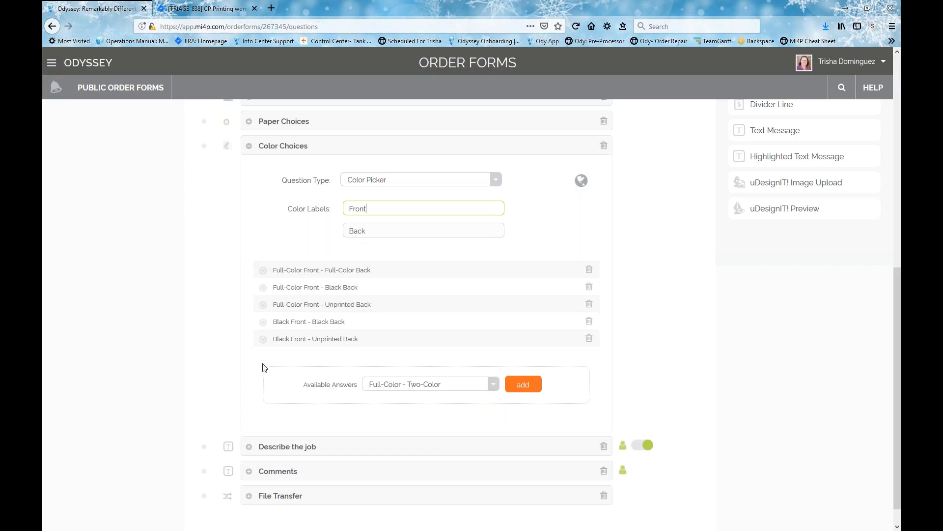
click(395, 385)
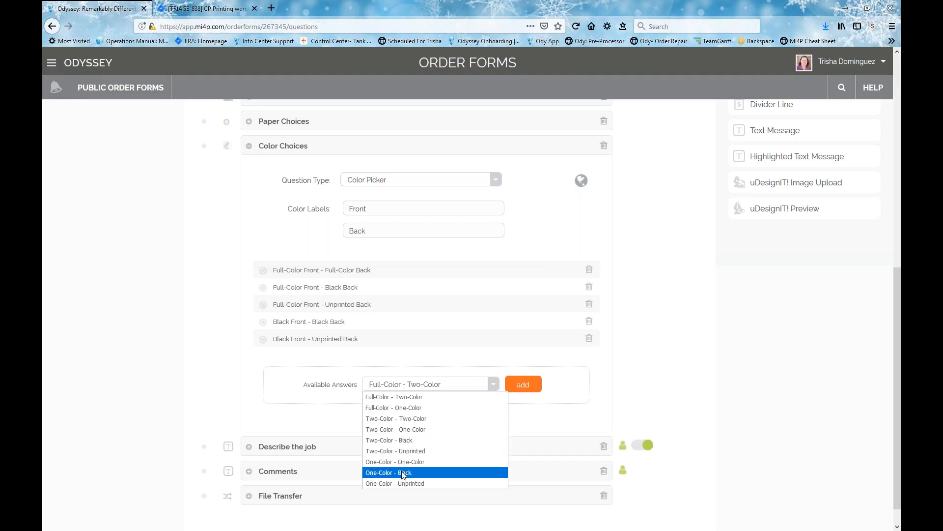
click(406, 398)
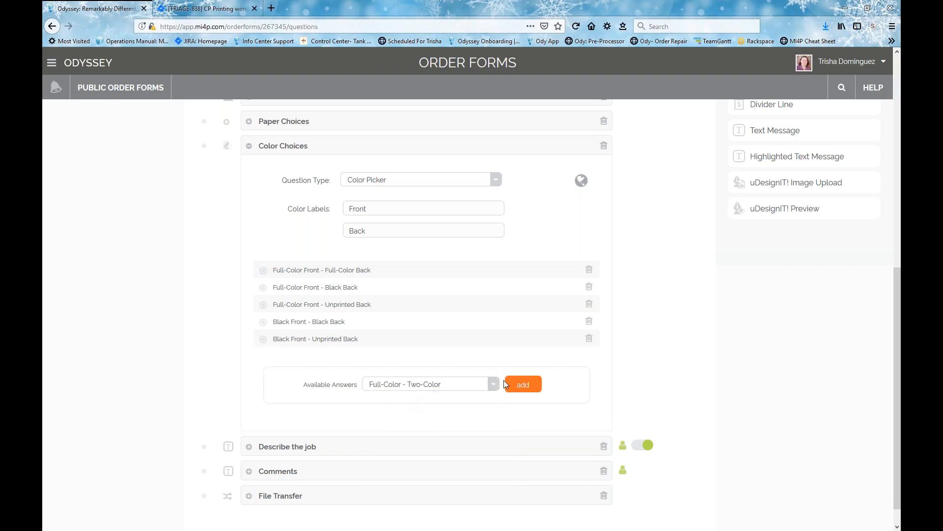
click(523, 386)
click(409, 384)
click(413, 402)
click(419, 385)
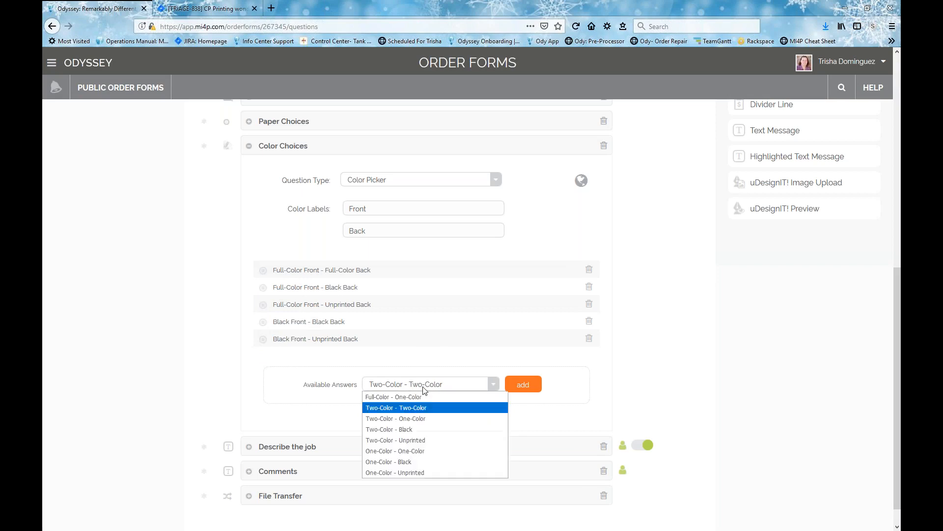
click(429, 401)
click(524, 385)
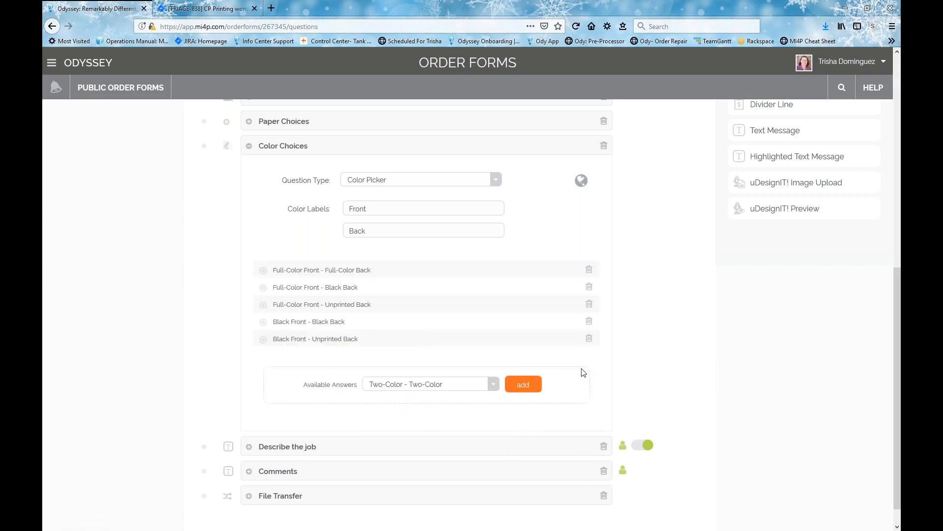
Step: Reload the form builder page and reopen the Color Choices question to review its list of answers
key(F5)
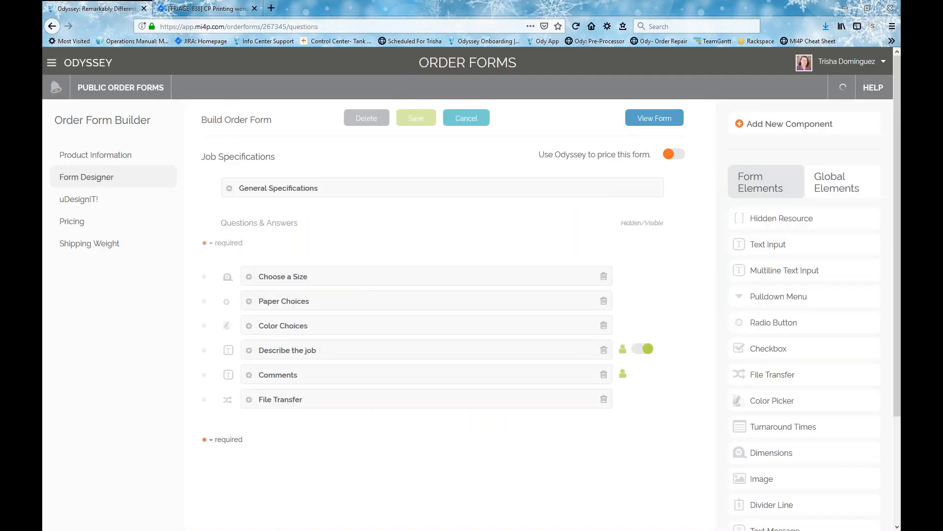
click(248, 326)
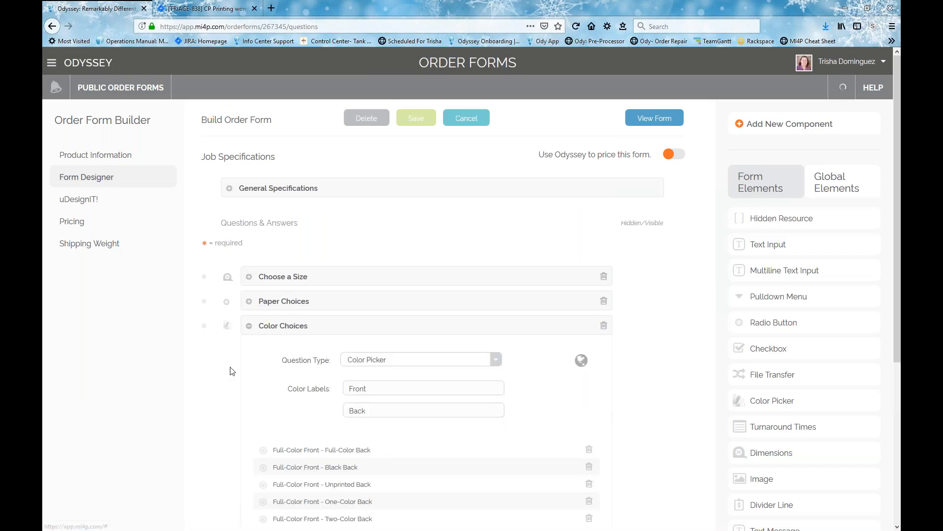
scroll(232, 371, down, 3)
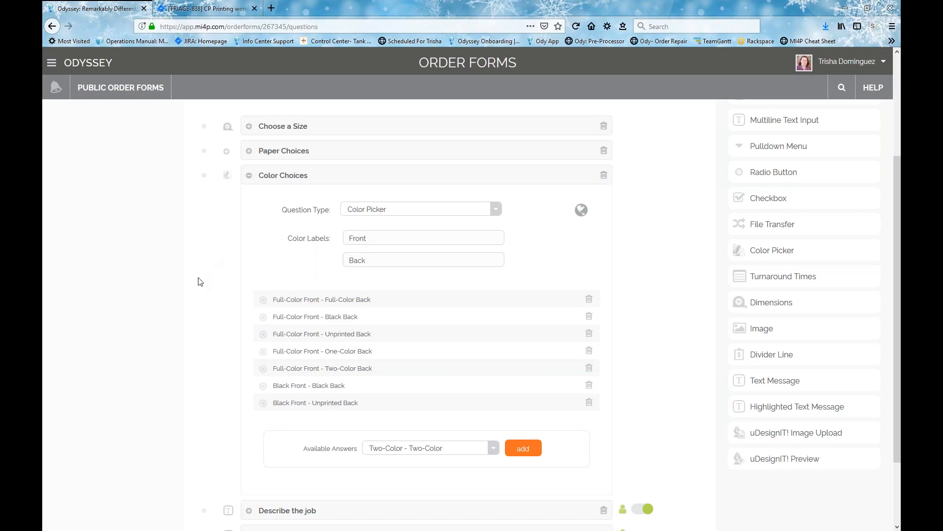
Step: Examine which question drives the Ink Colors job specification, and collapse the Color Choices and Ink Colors sections
scroll(206, 293, up, 1)
scroll(207, 293, up, 3)
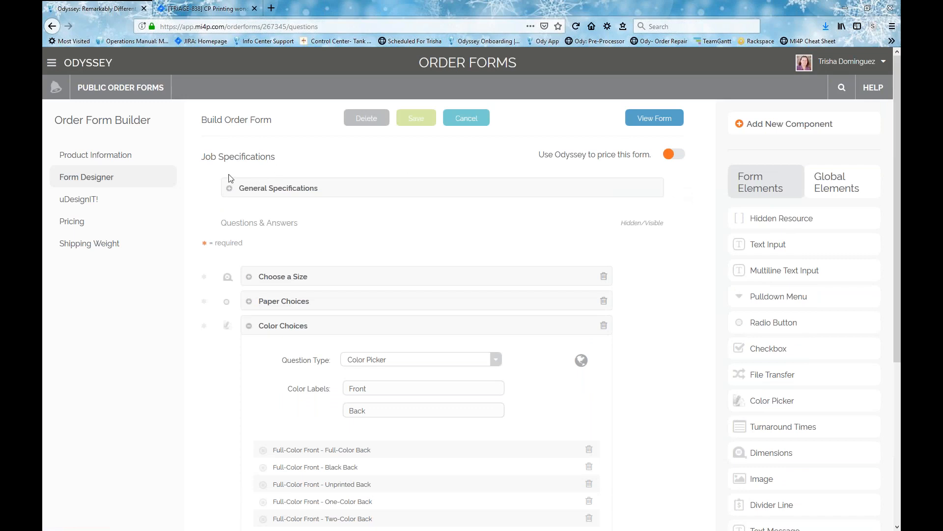
click(229, 189)
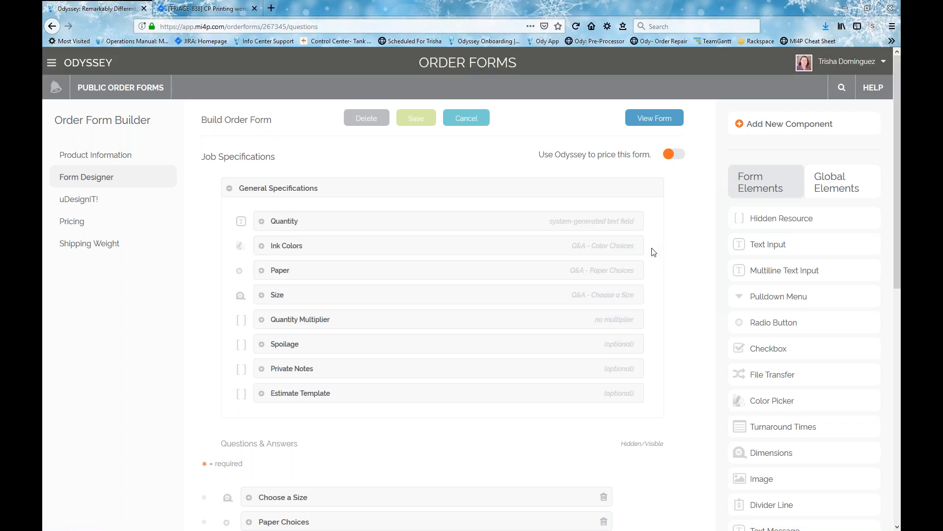
click(262, 246)
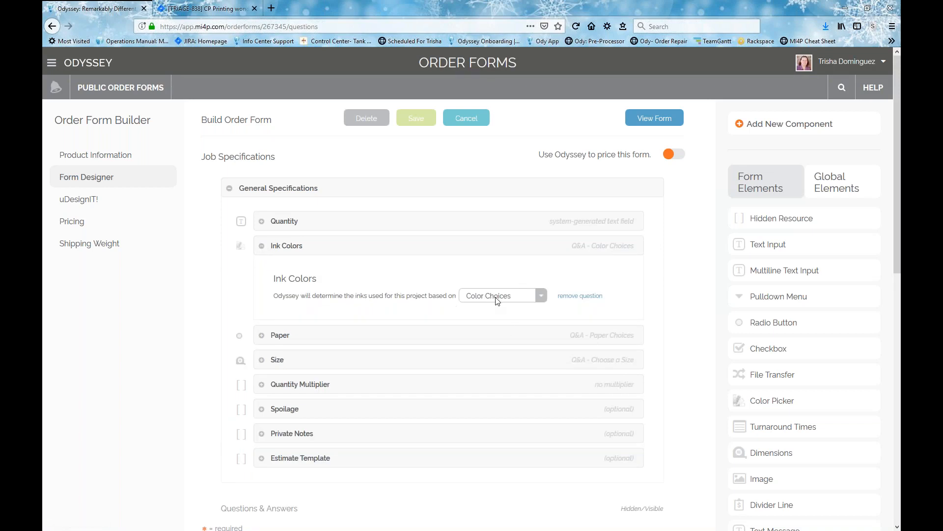
scroll(498, 302, down, 5)
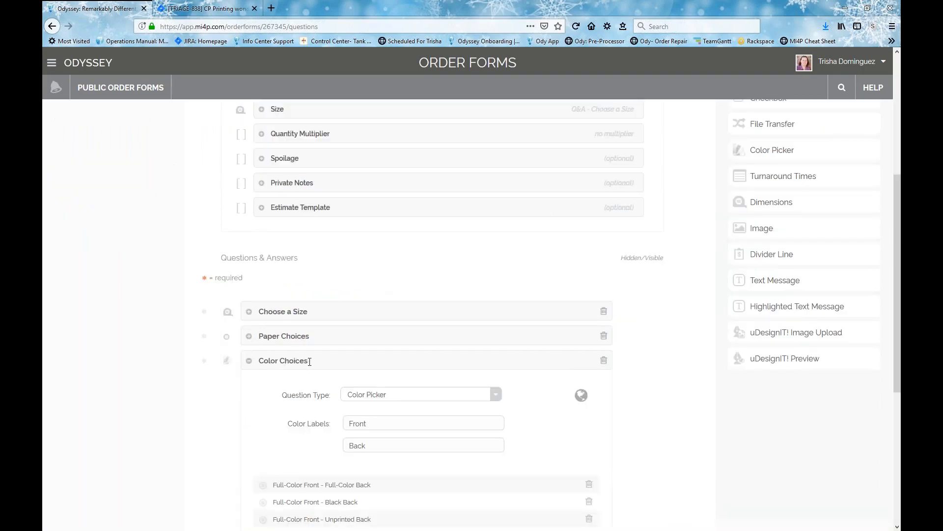
drag(309, 361, 266, 361)
click(249, 360)
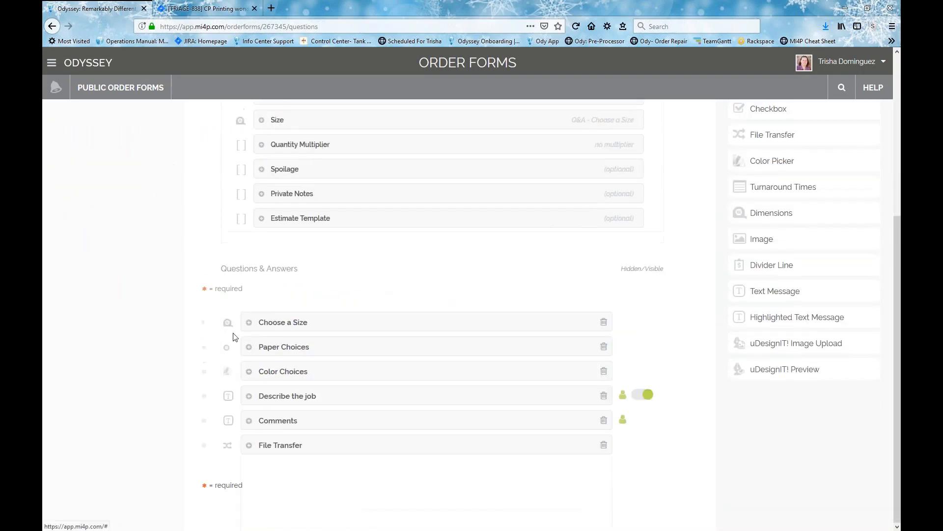
scroll(258, 258, up, 5)
click(262, 246)
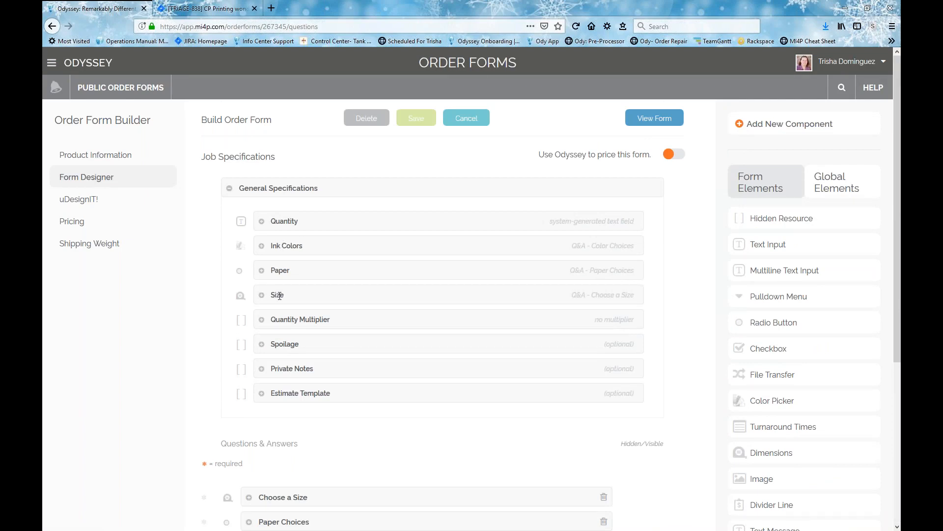
Step: Move the Color Choices question above the Paper Choices question in the form's question order
scroll(358, 311, down, 4)
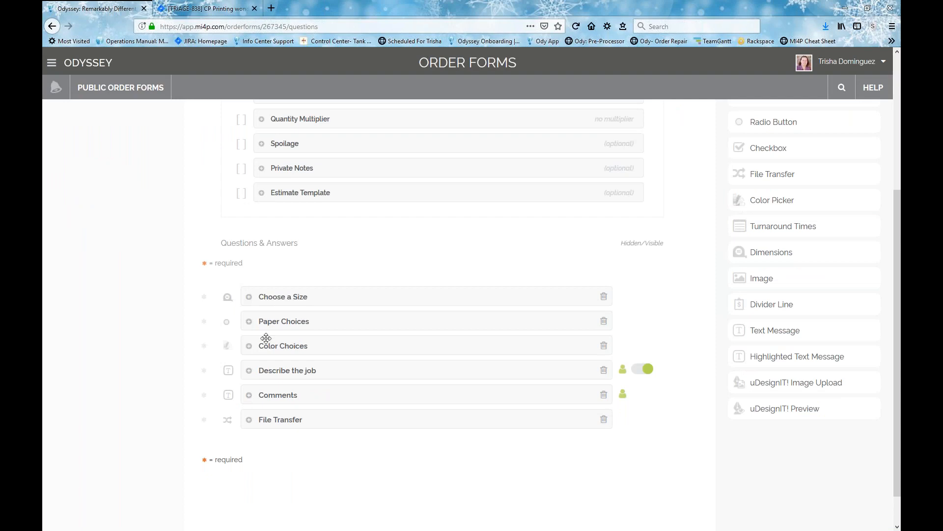
drag(266, 338, 268, 319)
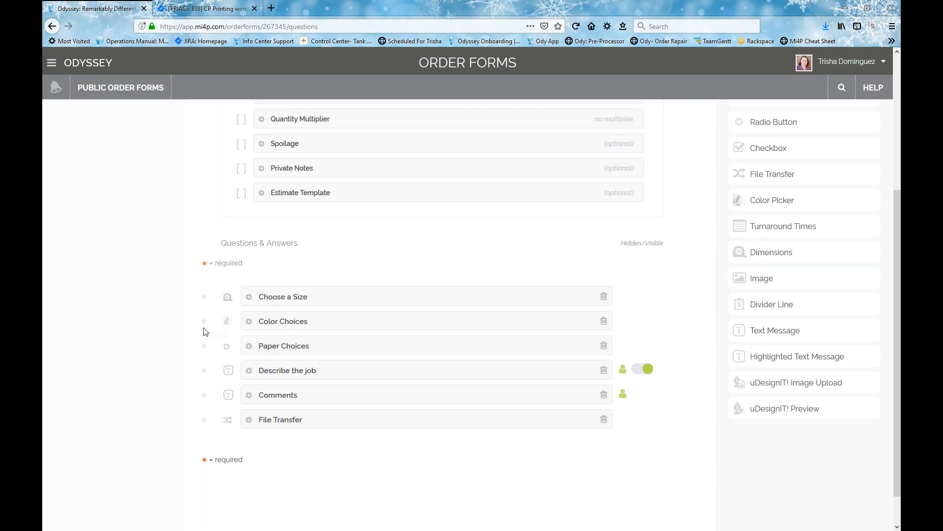
scroll(215, 309, up, 4)
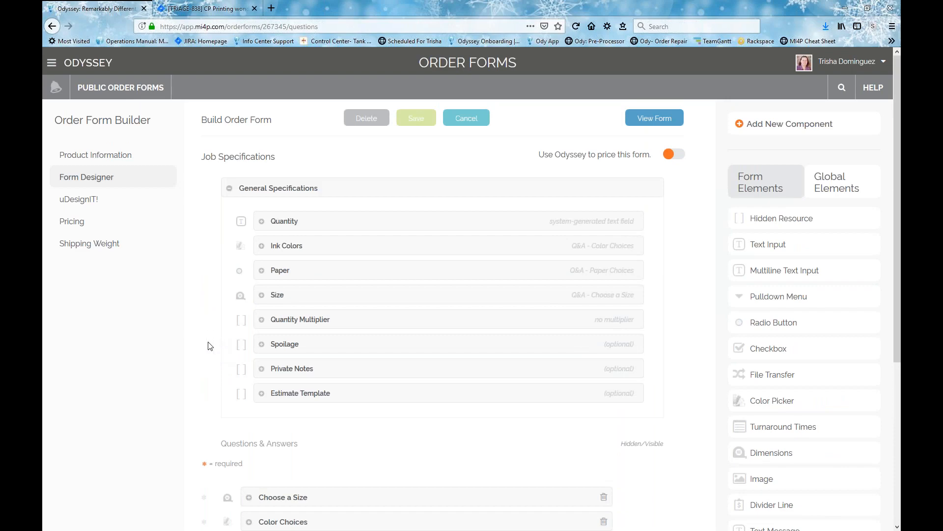
Step: Delete the Paper Choices question from the order form and confirm the deletion
scroll(208, 345, down, 2)
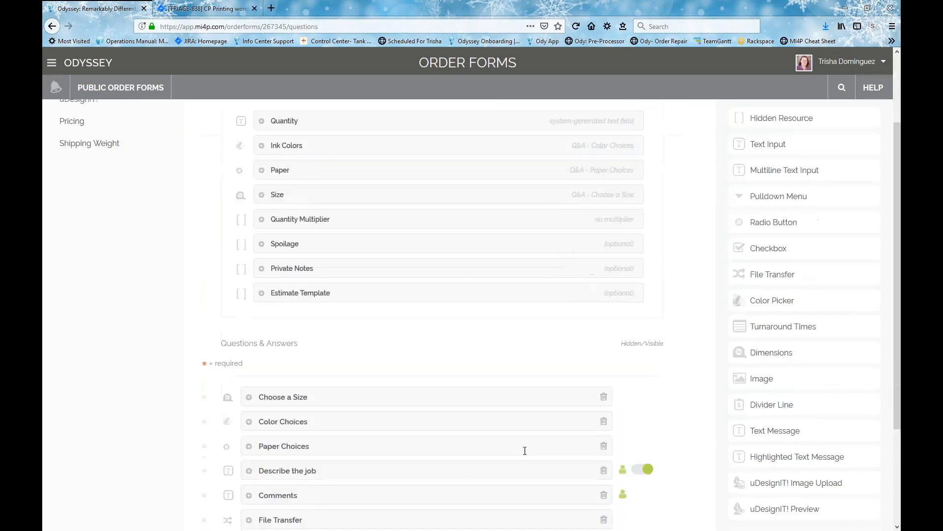
click(604, 446)
click(430, 377)
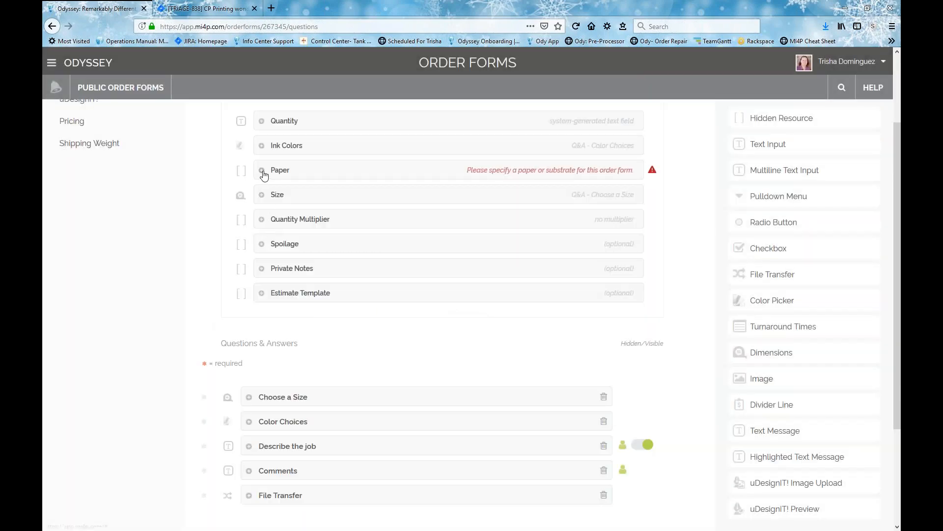
Step: Expand the Paper job specification and base the paper on "the specifications below"
click(263, 172)
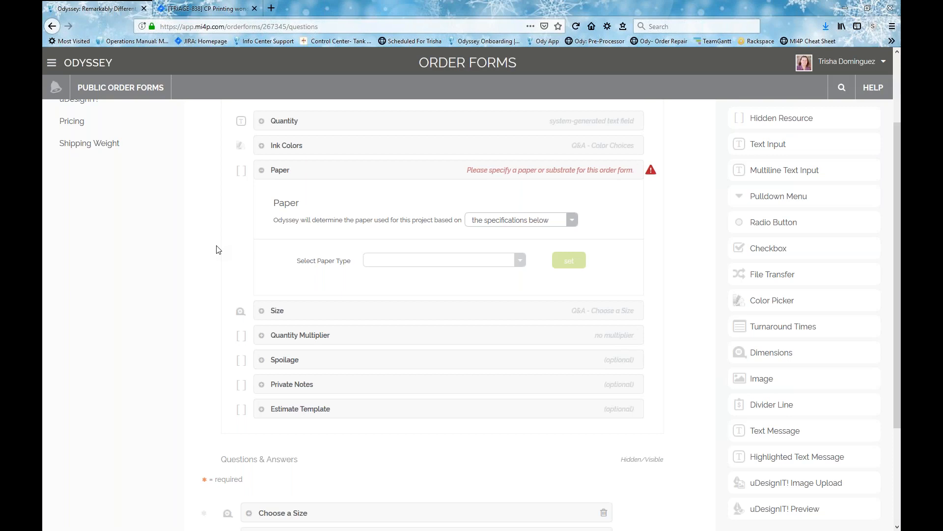
click(475, 222)
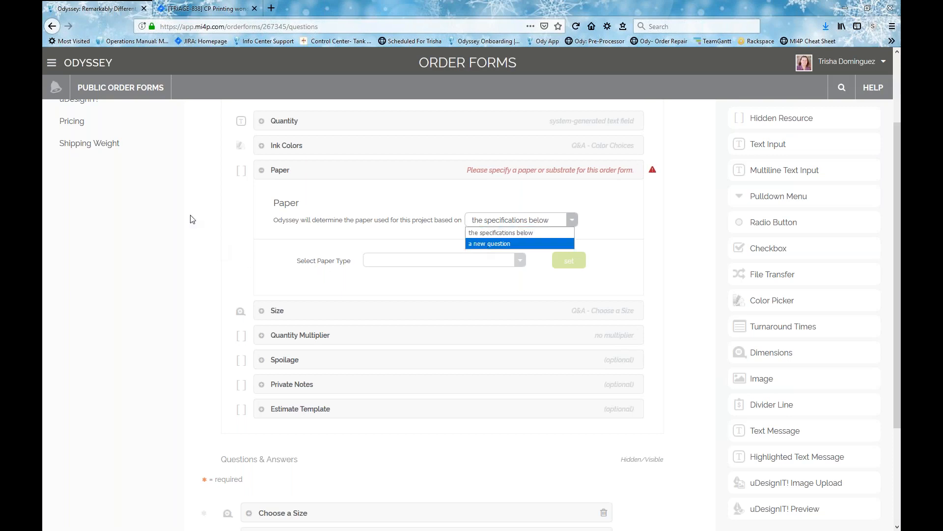
click(495, 234)
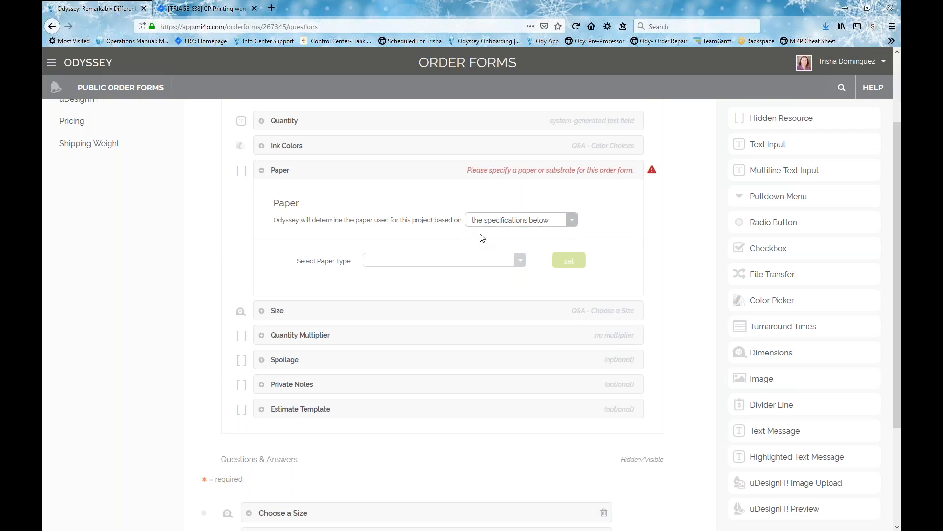
Step: Set the form's fixed paper to type Sheet, category Bond / Writing, 120# Gloss Cover, color white, and collapse the Paper section
click(386, 263)
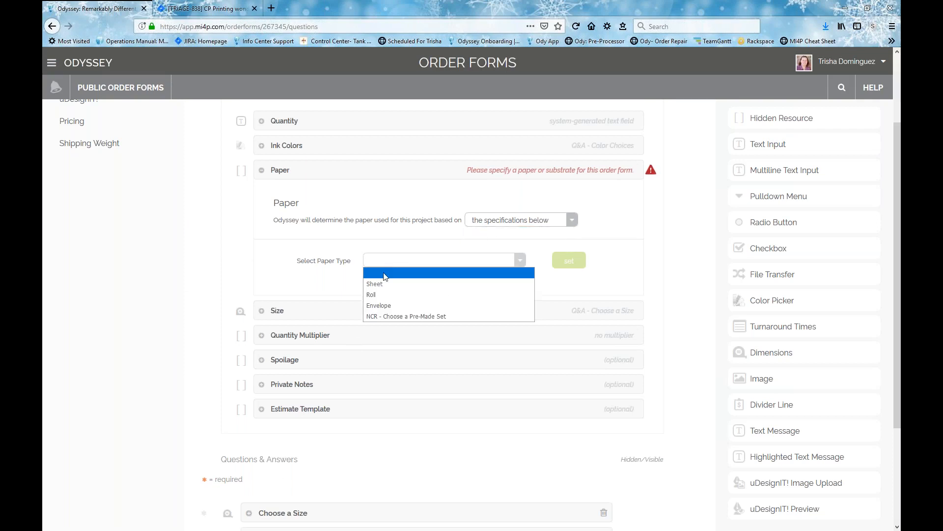
click(384, 279)
click(381, 289)
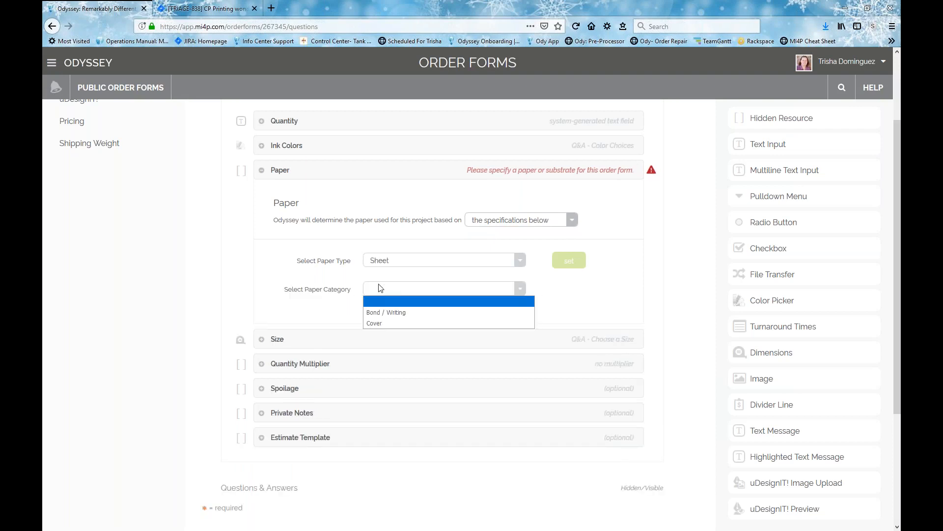
click(383, 313)
click(377, 316)
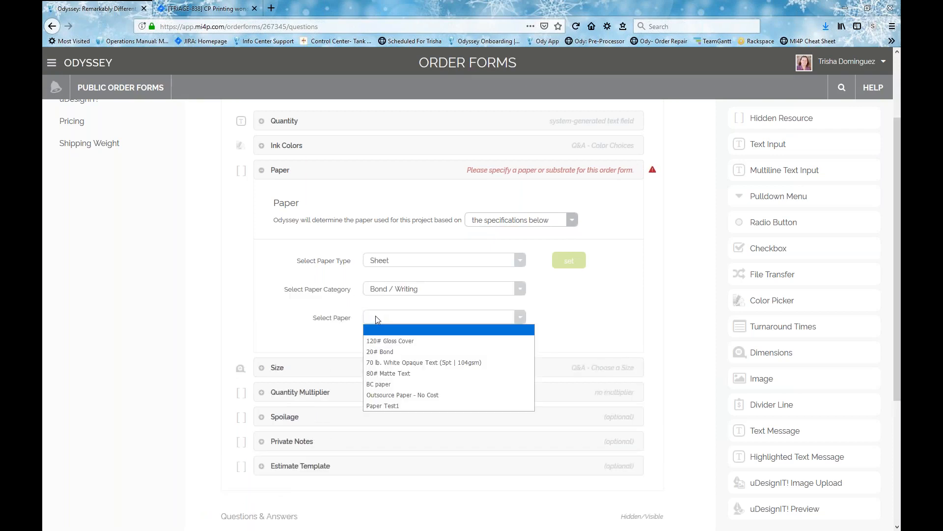
click(375, 343)
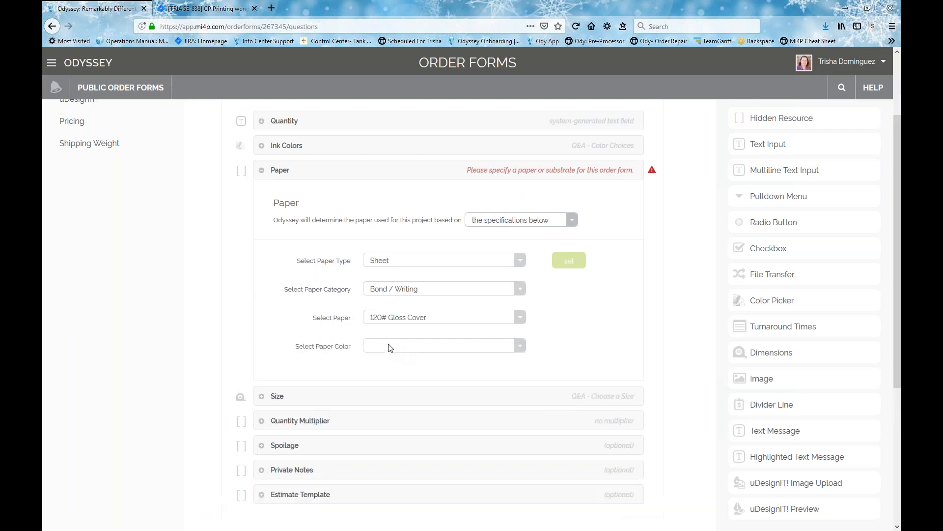
click(391, 346)
click(375, 369)
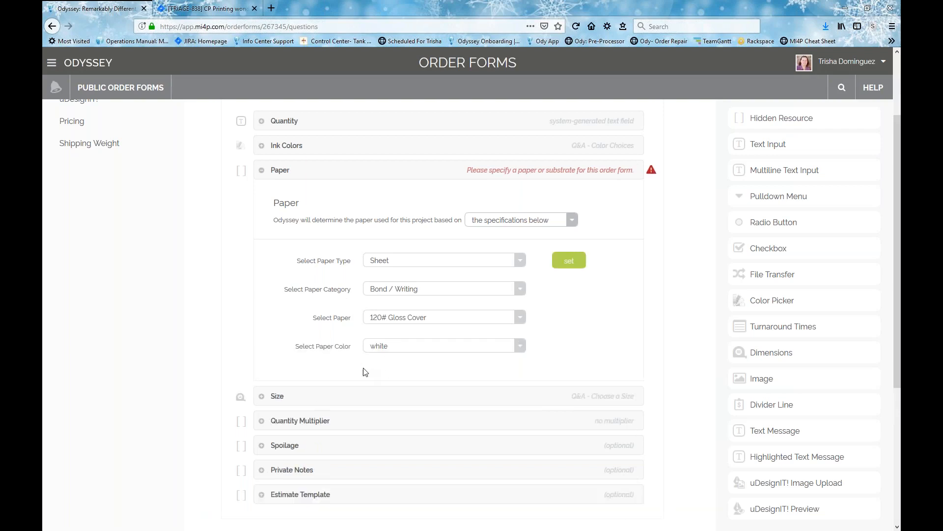
click(566, 268)
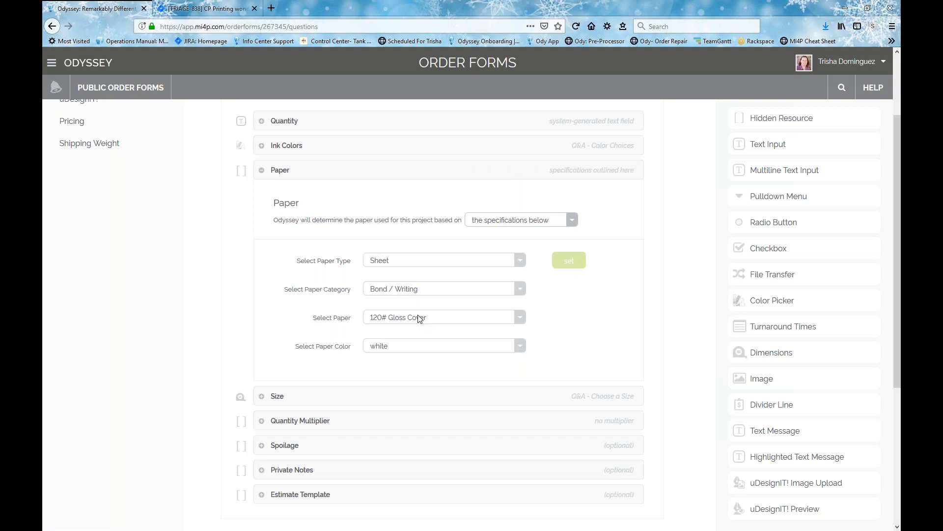
click(262, 170)
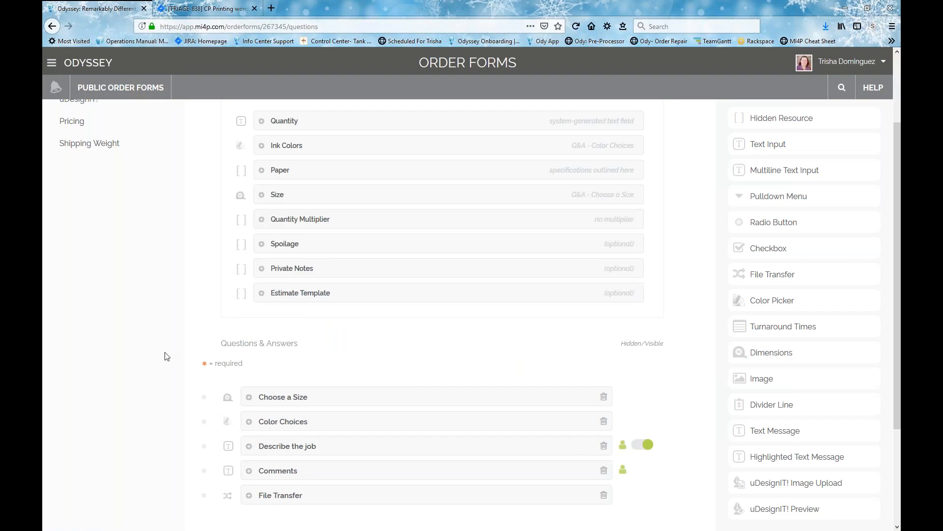
Step: Expand the Paper job specification and clear its fixed paper color, paper, category and paper type
click(261, 171)
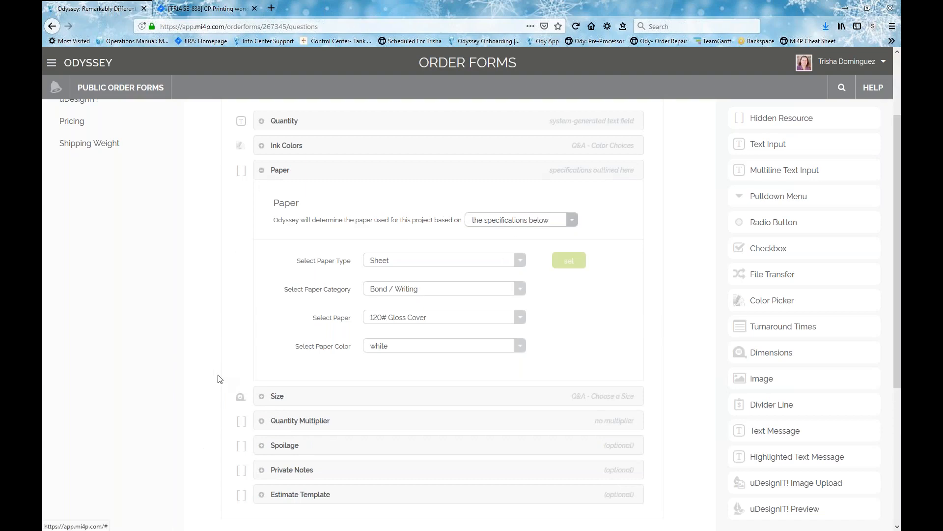
scroll(214, 413, down, 5)
scroll(241, 398, up, 3)
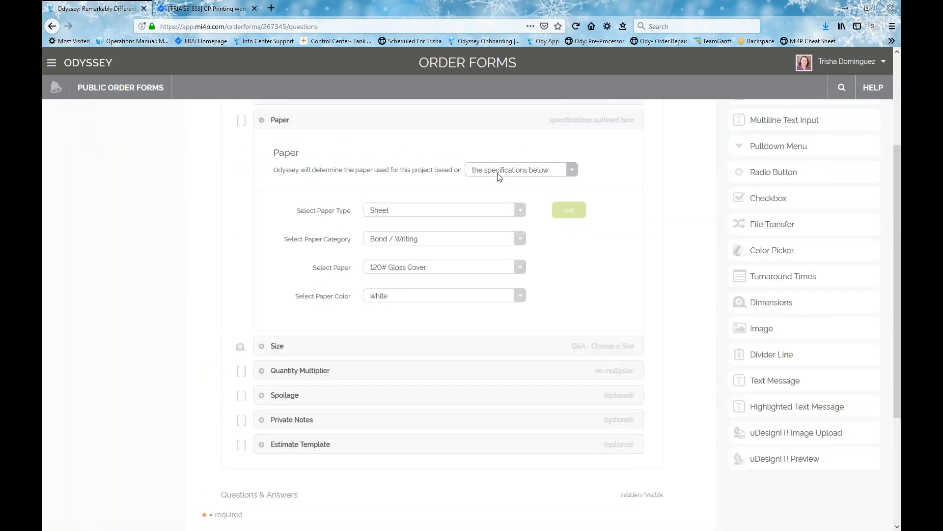
click(519, 295)
click(521, 268)
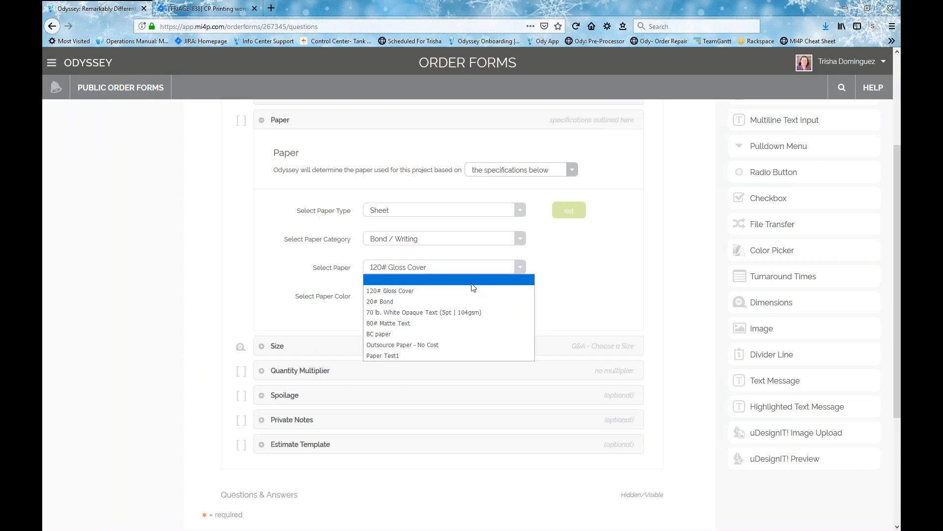
click(520, 276)
click(522, 239)
click(493, 251)
click(520, 210)
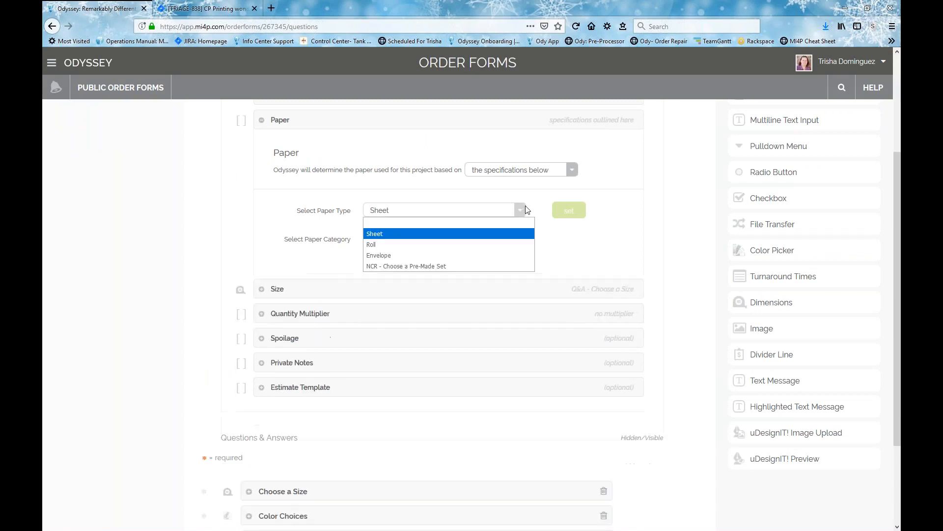
click(516, 229)
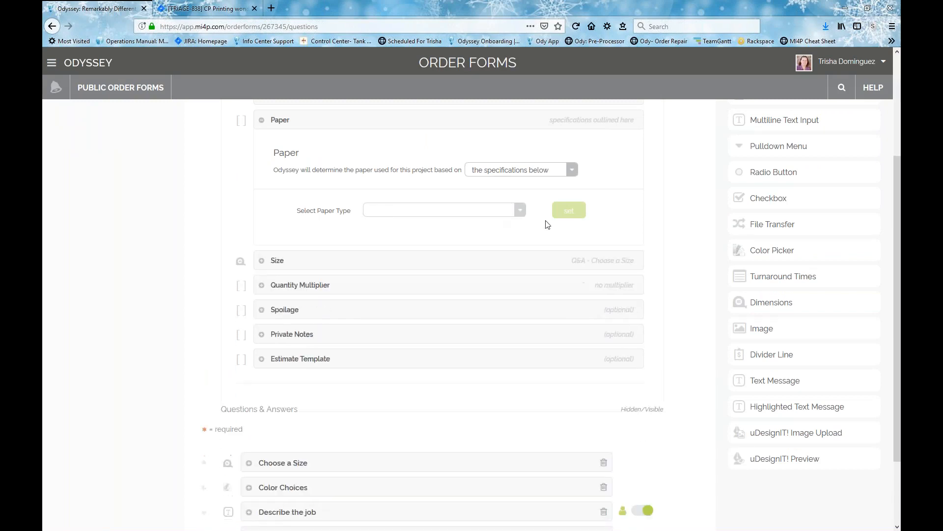
Step: Base the Paper specification on a new question titled Paper Choices and set its question type to Radio Button
click(527, 170)
click(500, 192)
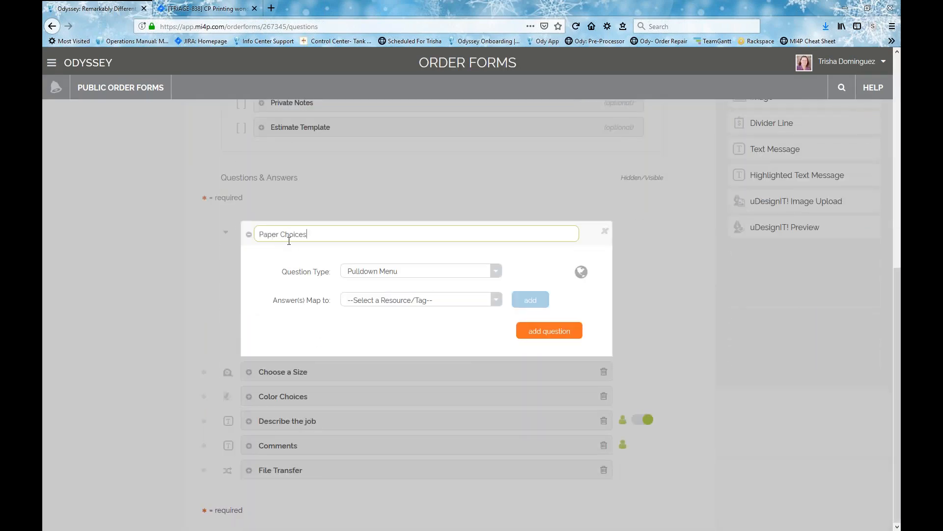
click(373, 272)
click(358, 290)
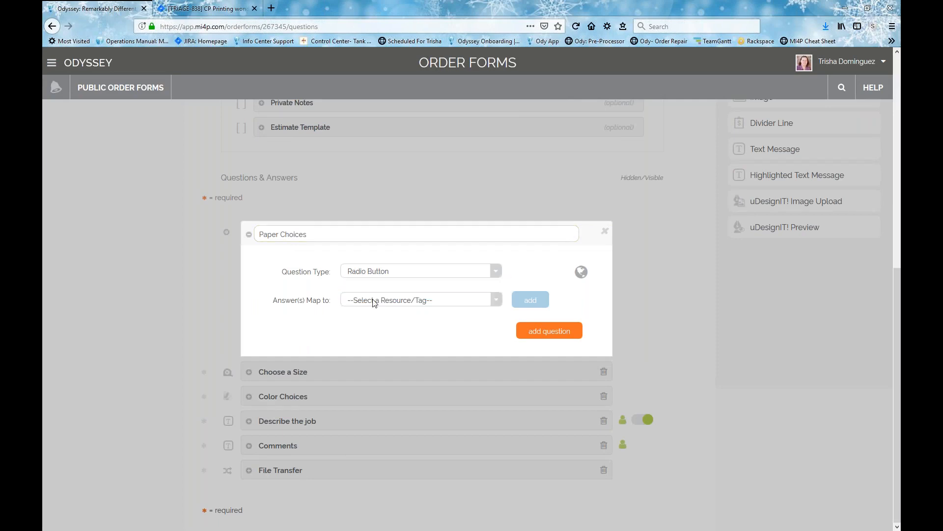
Step: Map the Paper Choices answers to the tagged papers group Paper, exclude the BC paper answer, and add the question to the form
click(374, 299)
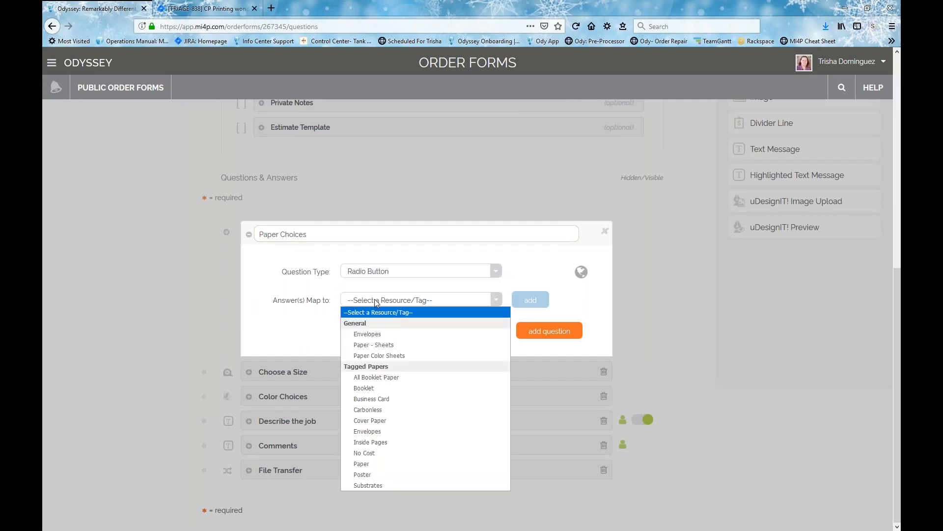
click(367, 462)
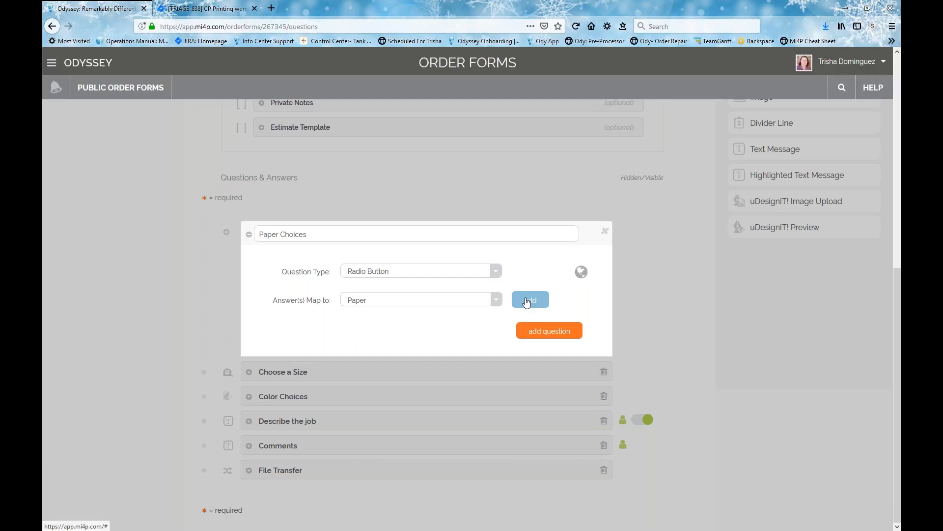
click(528, 300)
click(590, 467)
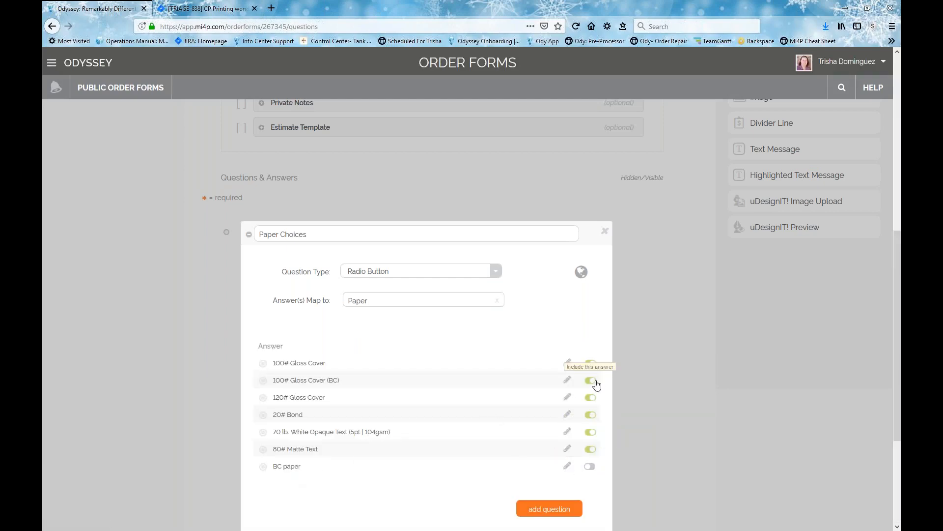
click(563, 508)
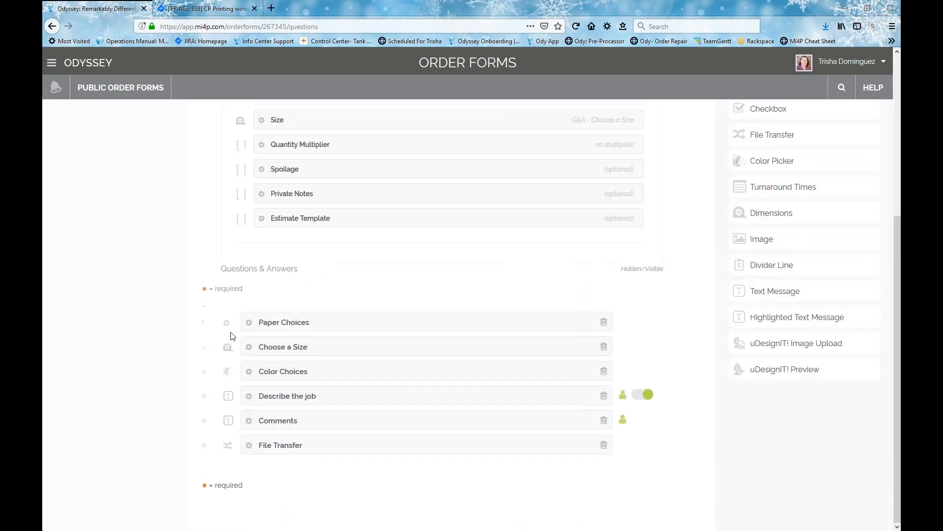
Step: Move the Choose a Size question above the Paper Choices question in the form's question order
scroll(216, 328, up, 4)
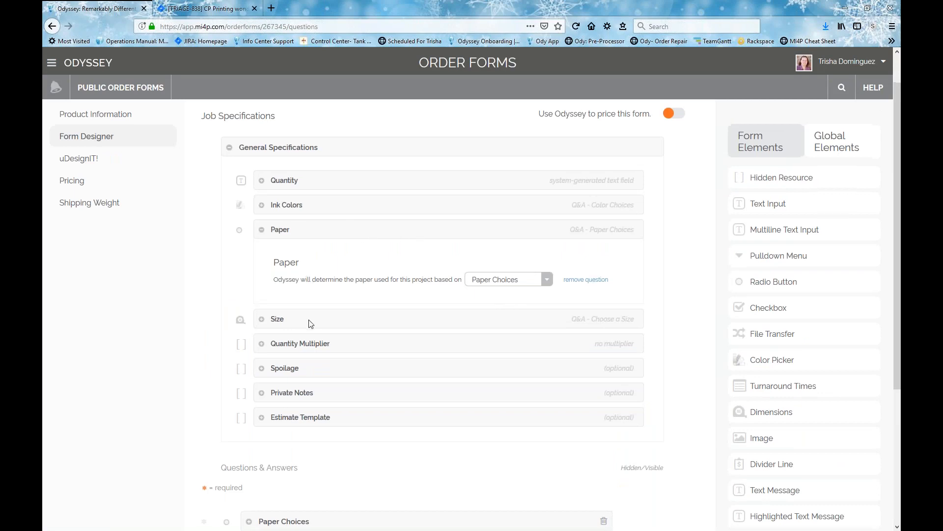
scroll(321, 338, down, 4)
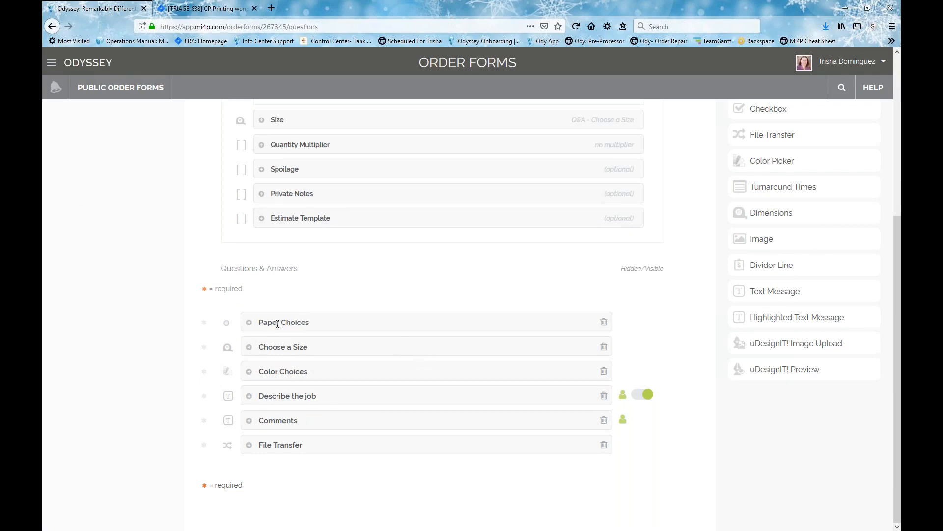
drag(274, 341, 271, 318)
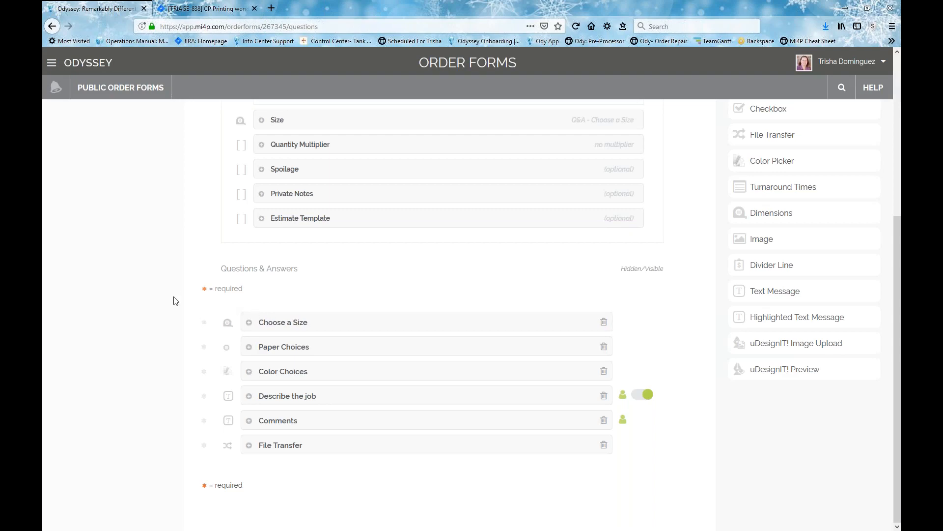
Step: Open the customer view of the order form in a new browser tab and switch to it
scroll(179, 291, up, 5)
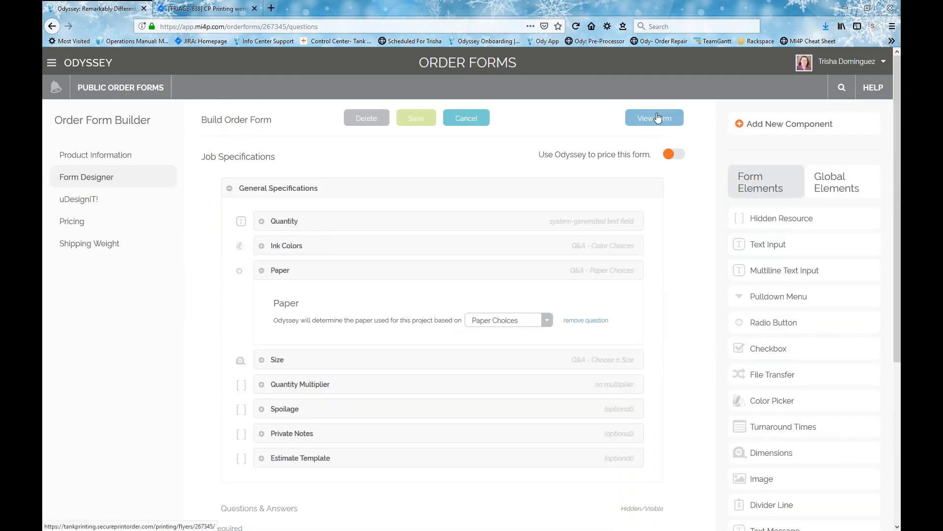
right_click(658, 117)
click(683, 121)
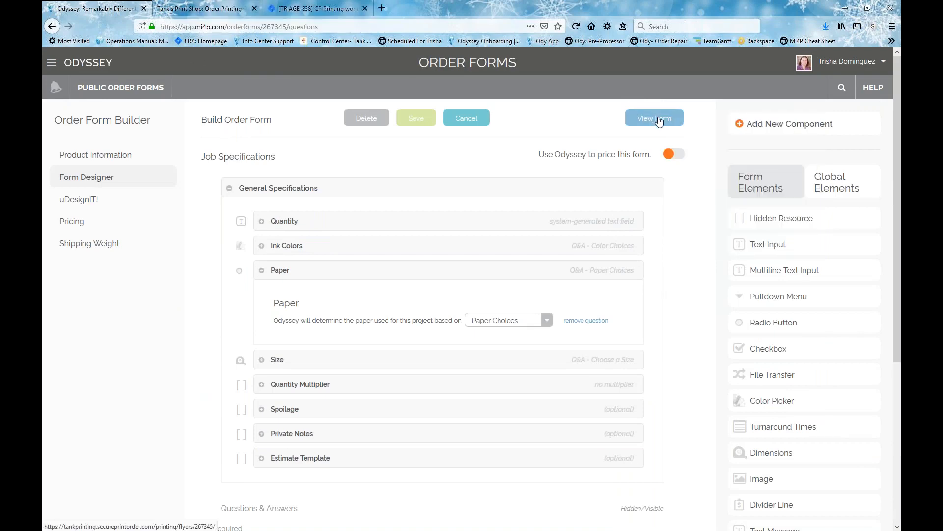
click(199, 9)
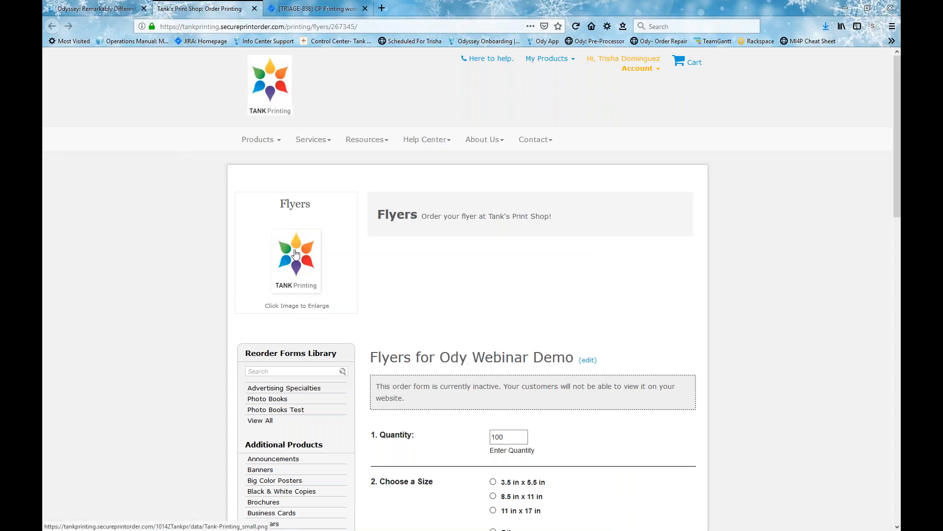
Step: Examine the order of the customer form's questions from Quantity and Choose a Size through File Transfer
scroll(388, 309, down, 5)
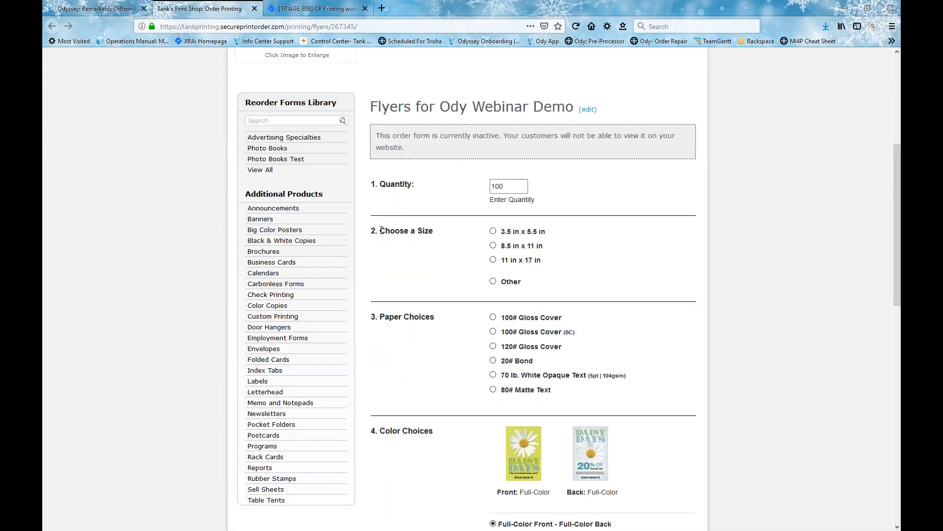
drag(381, 230, 434, 229)
click(427, 228)
drag(389, 185, 421, 185)
click(421, 185)
scroll(421, 349, down, 7)
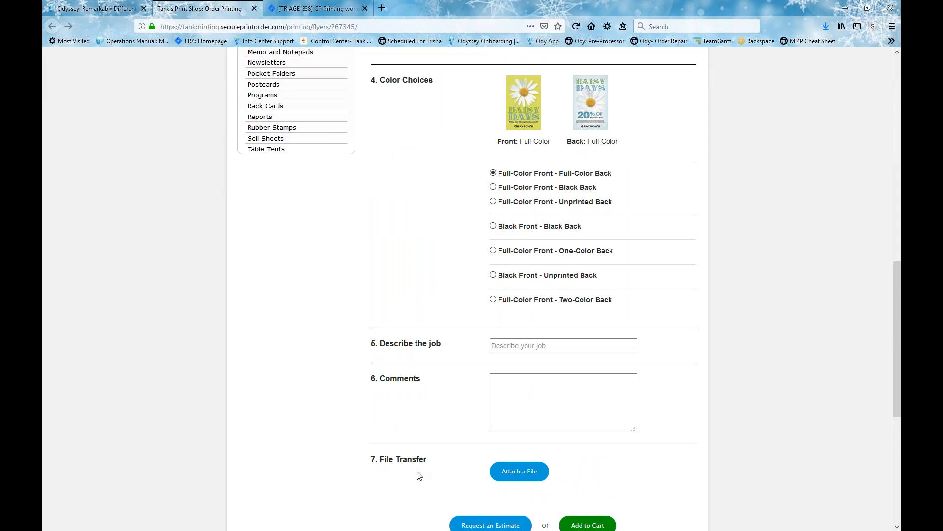
Step: Return to the form designer, collapse the Paper specification, and review the order in the Questions & Answers list
click(115, 10)
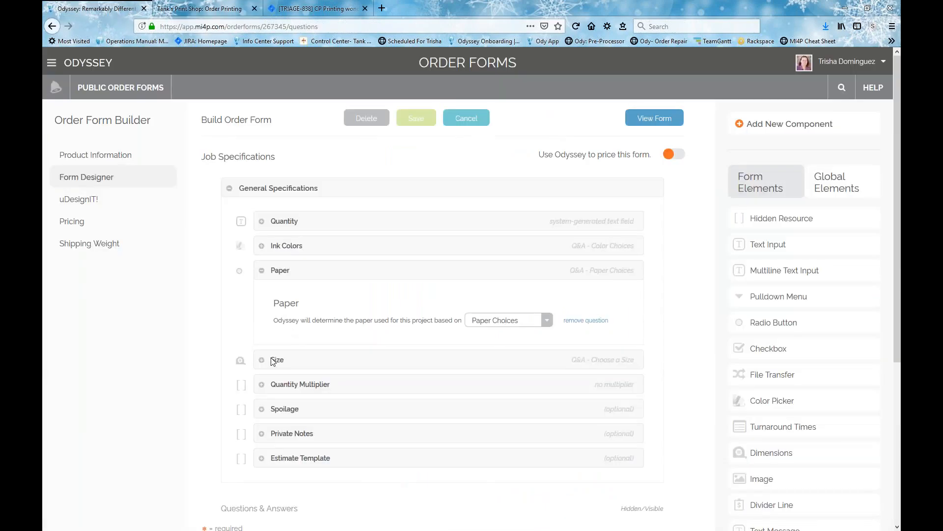
scroll(265, 374, down, 5)
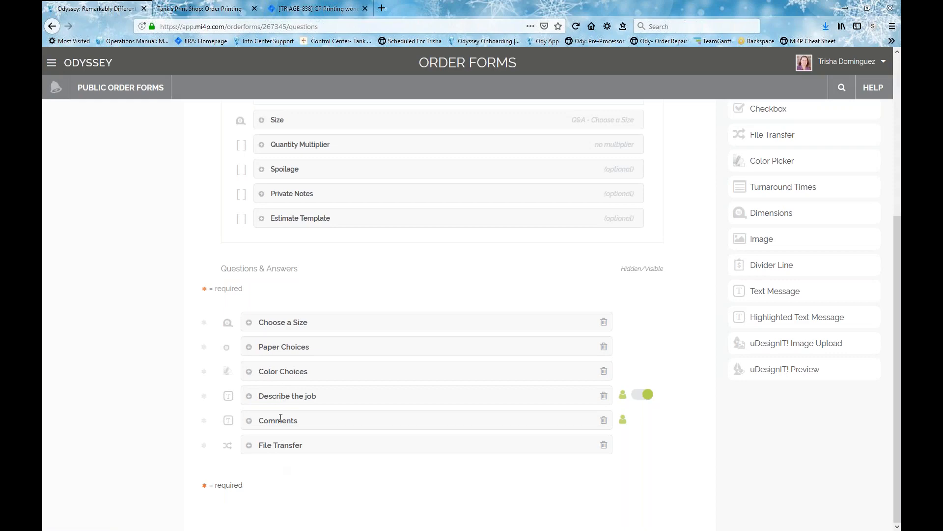
scroll(276, 447, up, 3)
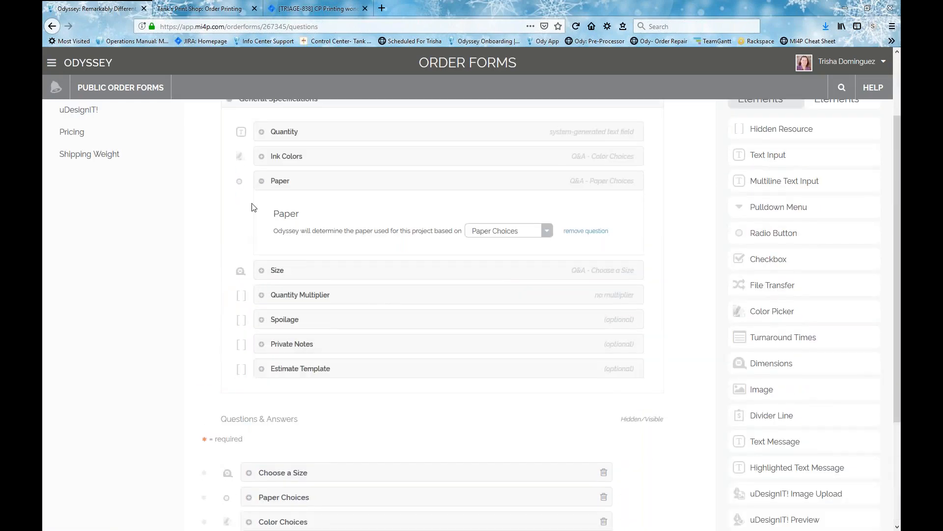
click(262, 182)
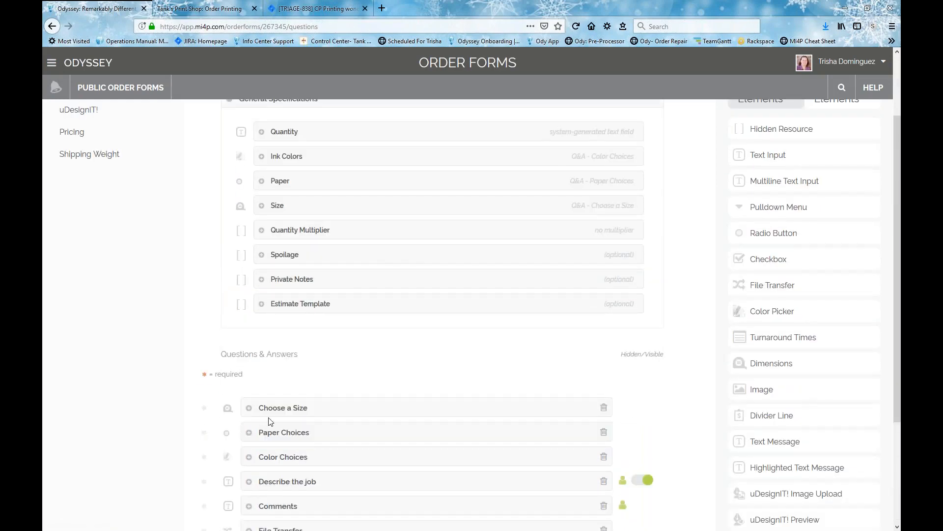
scroll(275, 408, down, 2)
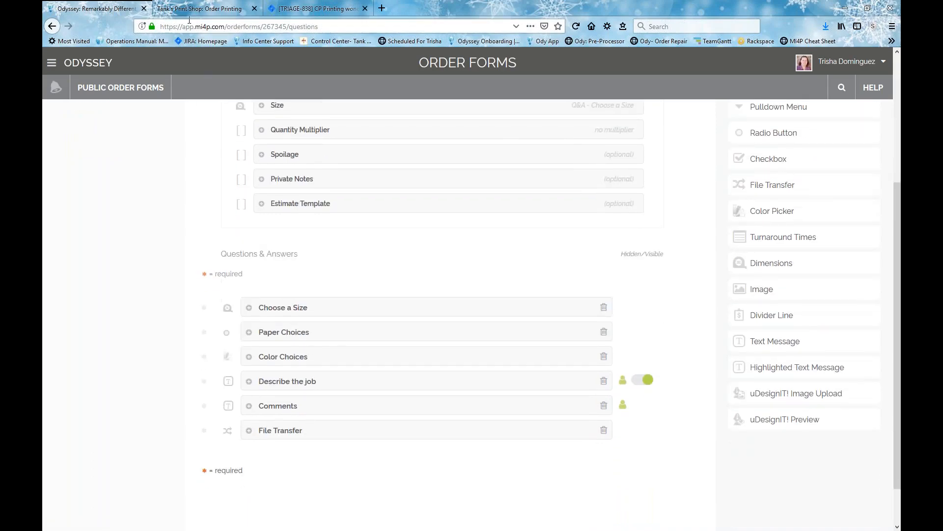
Step: Check the form title on the customer page, then look up where it is set in the form's Product Information
click(197, 9)
scroll(393, 205, up, 8)
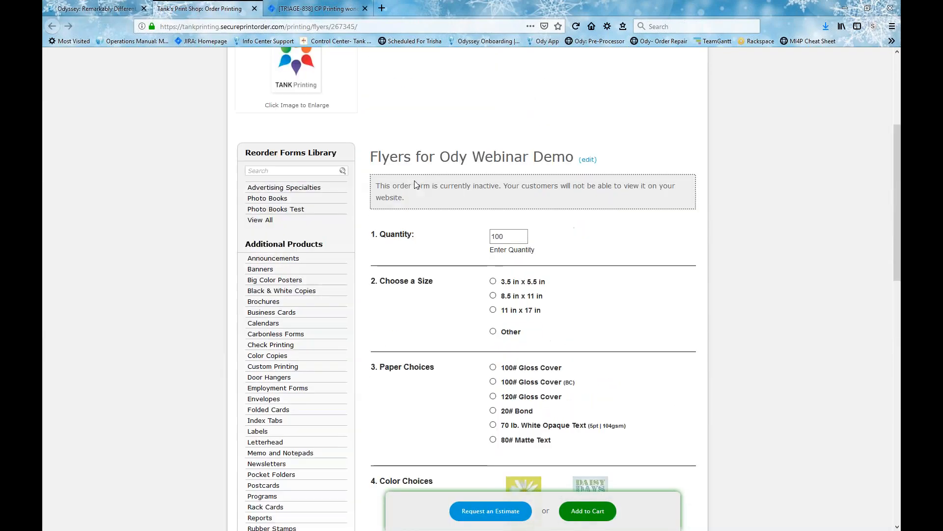
drag(371, 158, 553, 156)
click(571, 157)
click(96, 9)
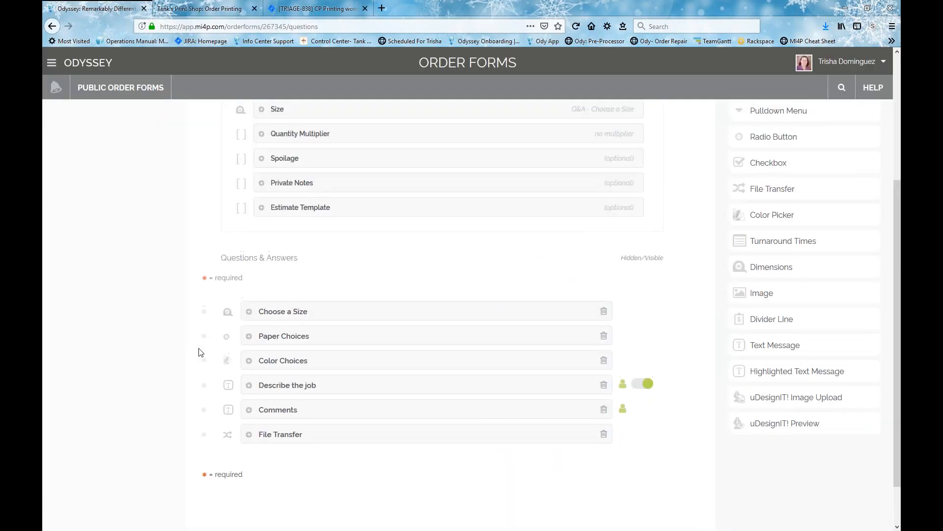
scroll(200, 351, up, 4)
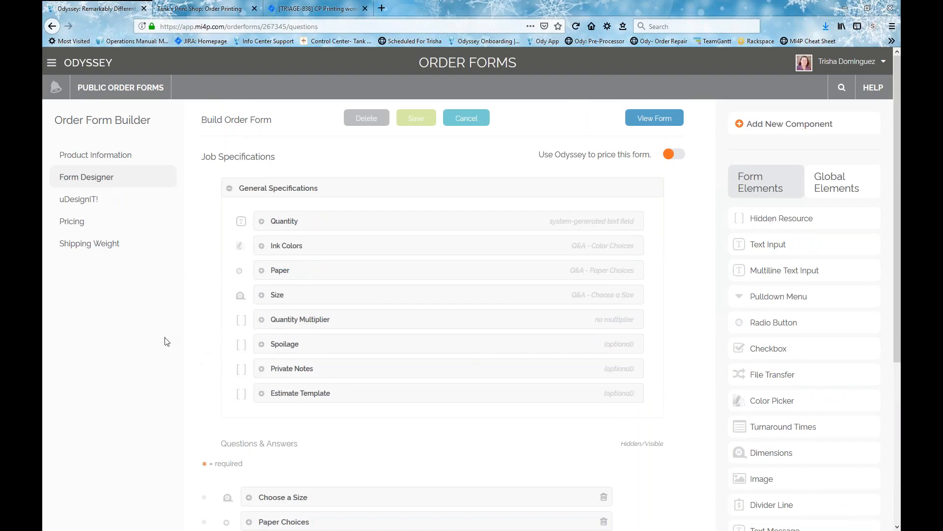
click(88, 155)
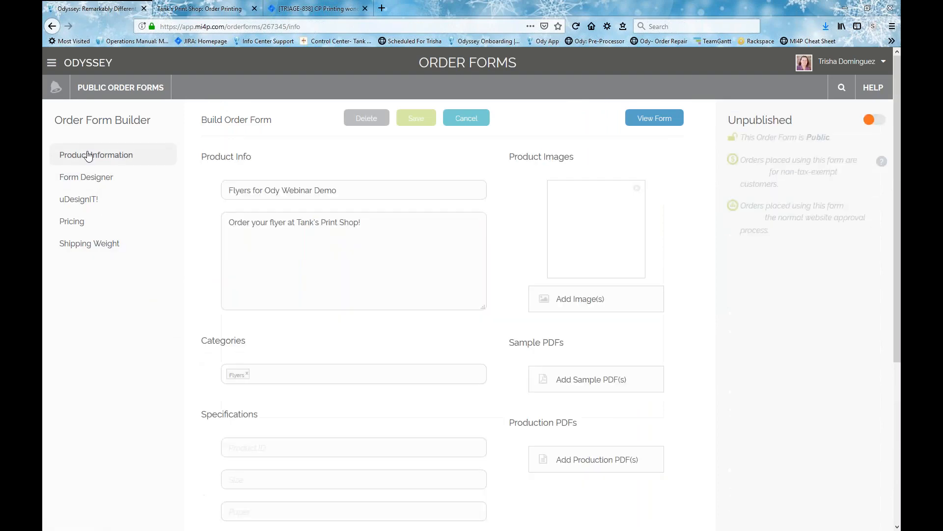
Step: Expand the Quantity specification in the form designer and compare its default quantity with the Quantity field on the customer form
click(78, 178)
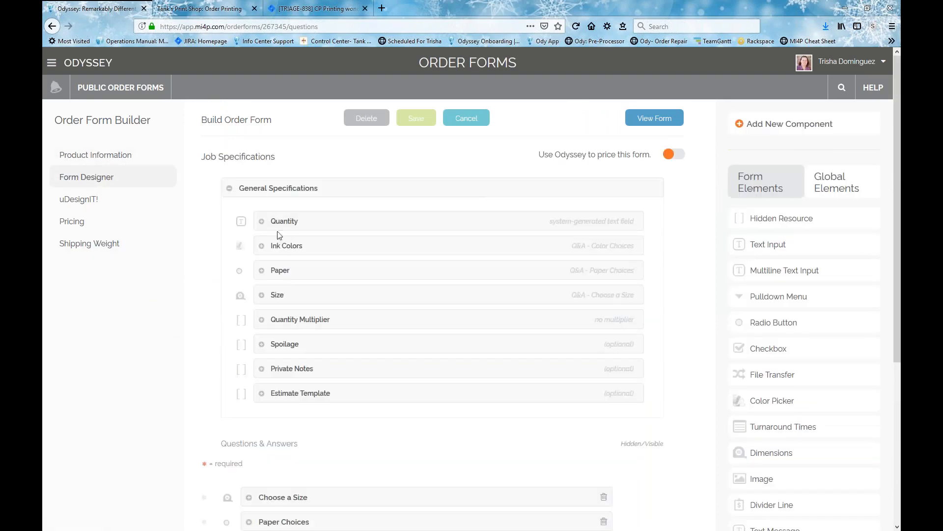
click(262, 222)
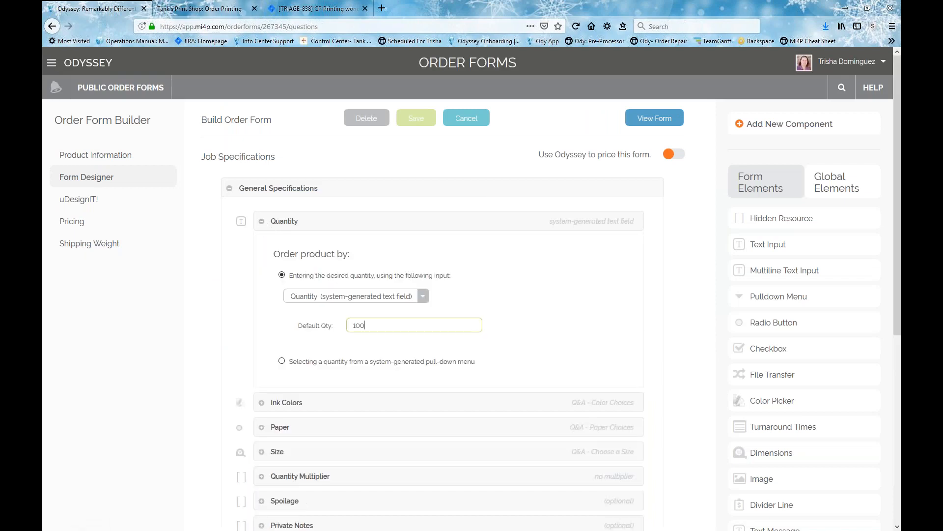
click(370, 324)
click(193, 11)
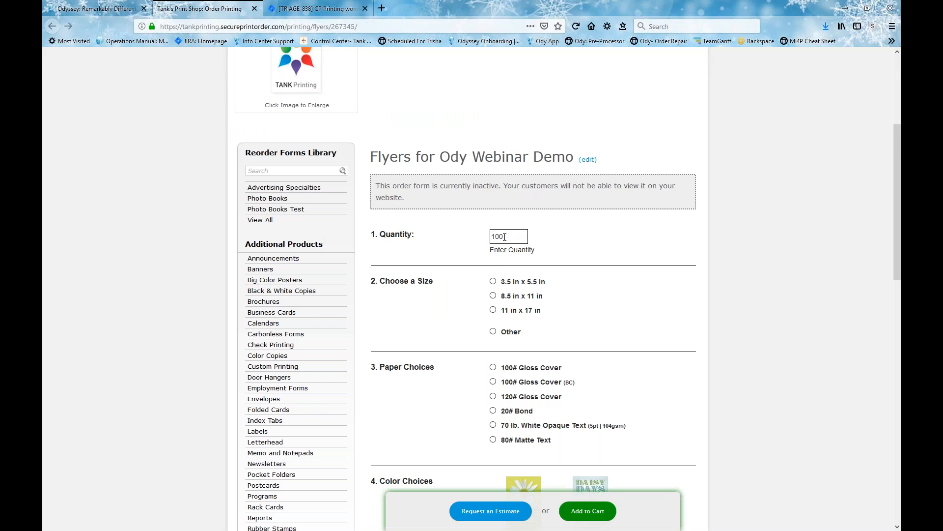
click(93, 9)
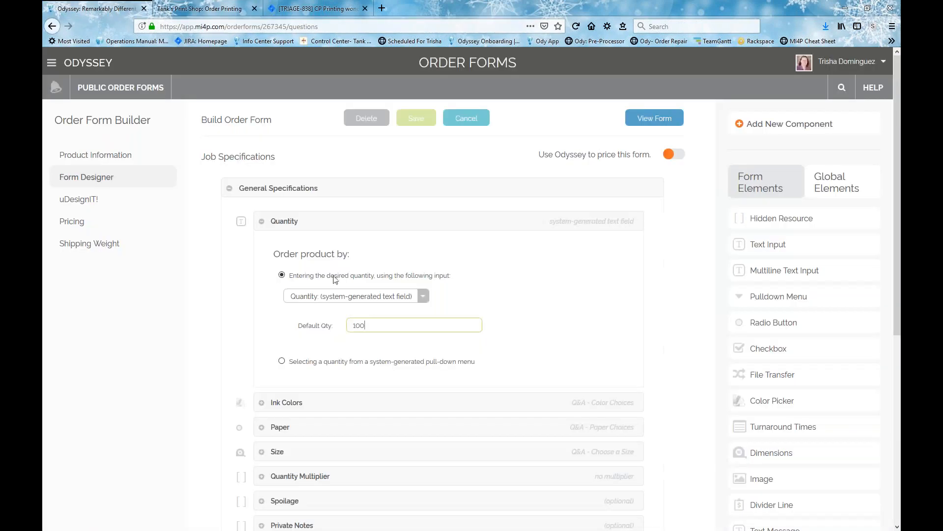
Step: Clear the default quantity in the Quantity specification and reload the customer form to check its Quantity field
double_click(381, 325)
key(BackSpace)
click(193, 332)
click(199, 8)
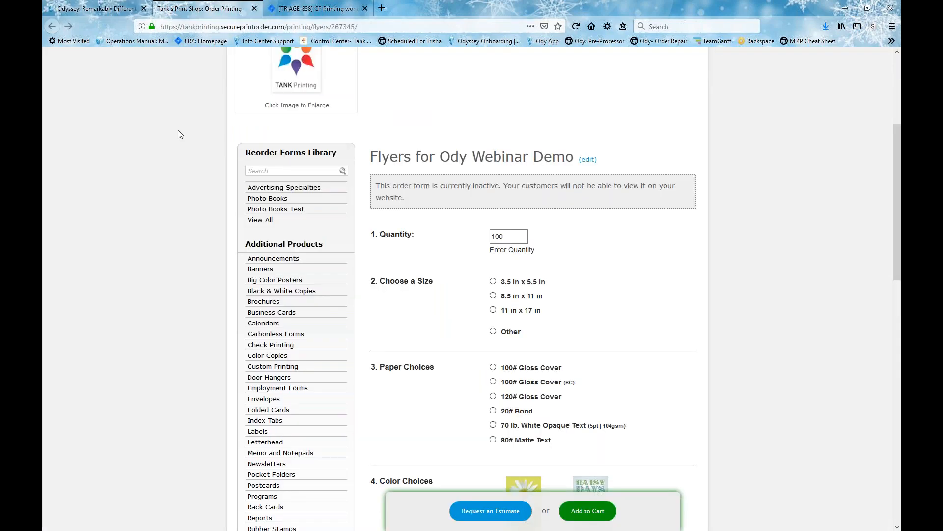
key(F5)
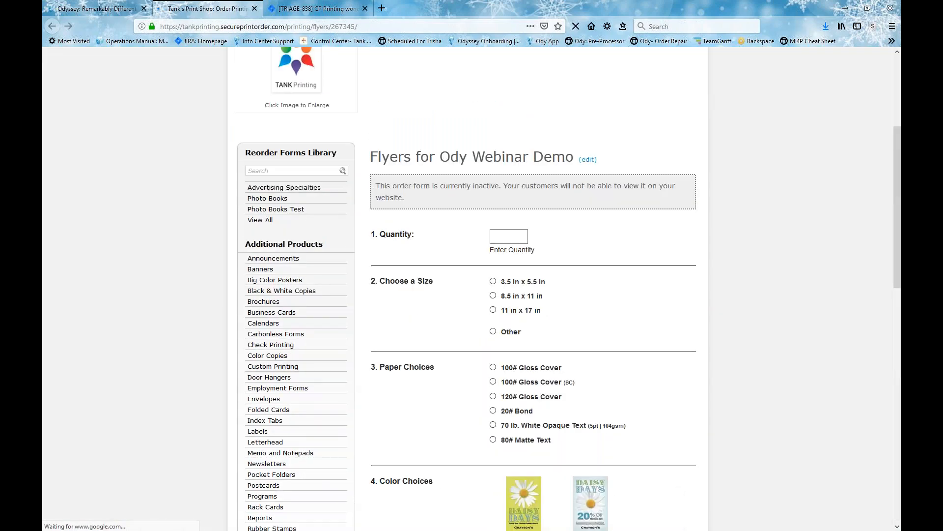
click(513, 237)
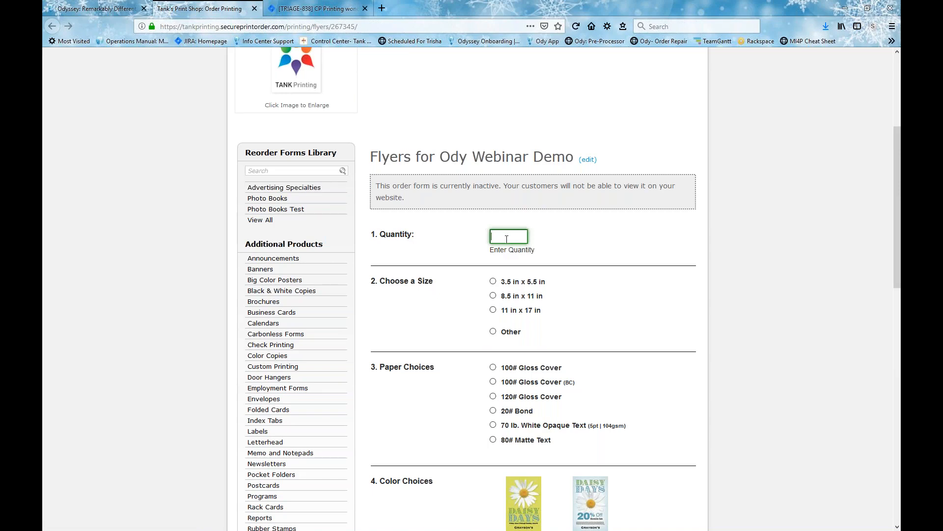
Step: Return to the form designer, collapse the Quantity specification, and review the Job Specifications and Questions & Answers lists
click(91, 11)
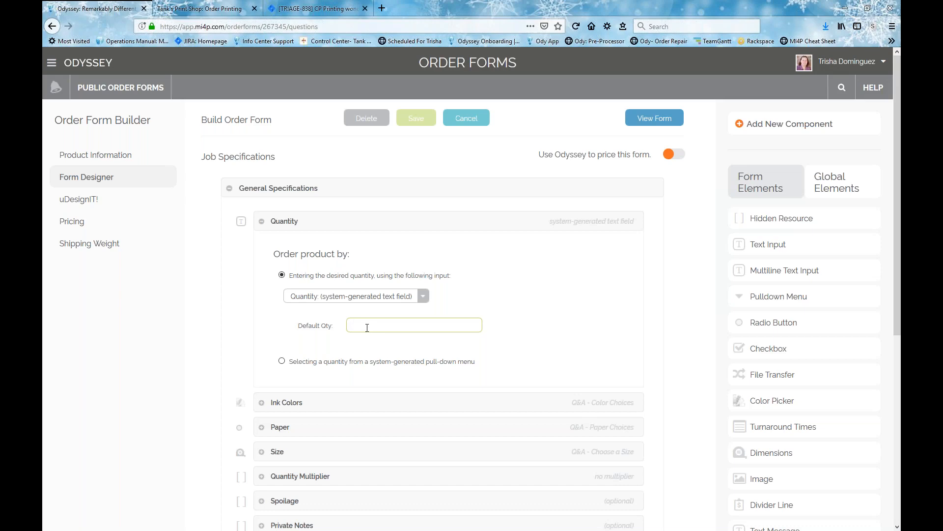
click(261, 221)
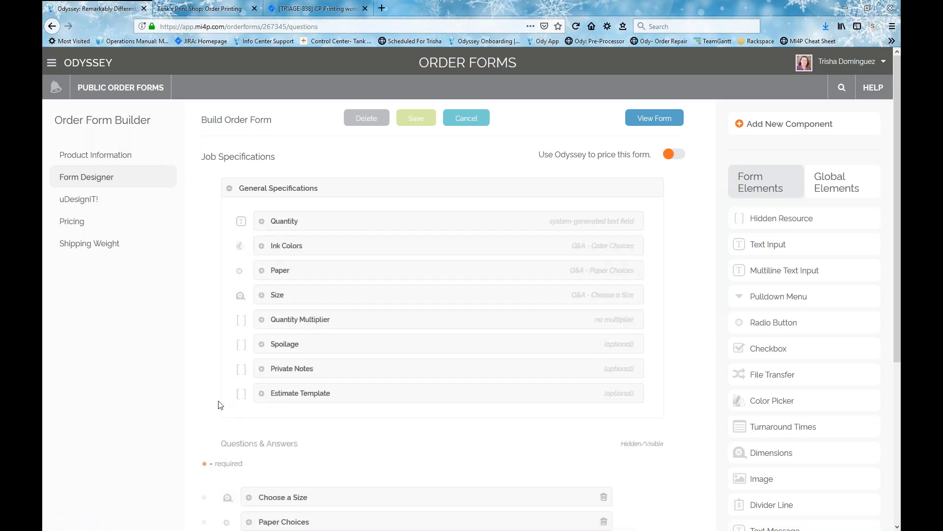
scroll(219, 405, down, 4)
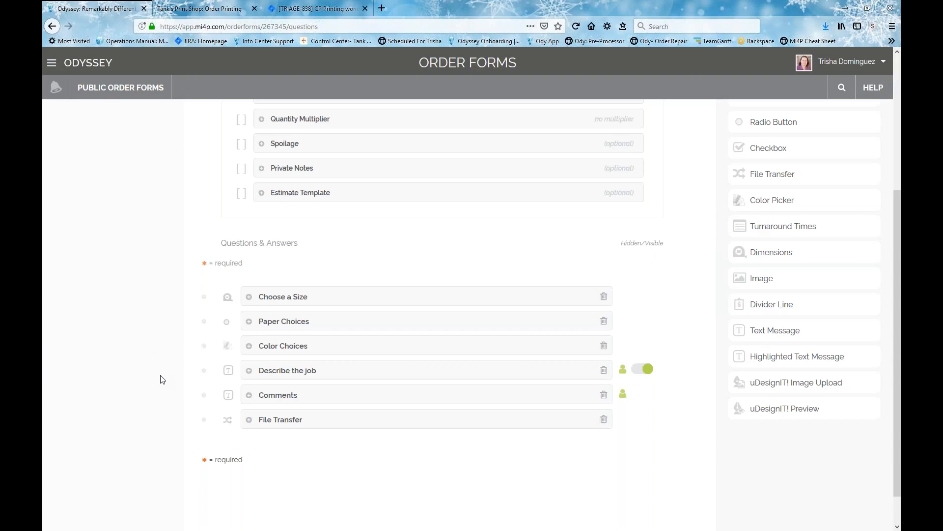
scroll(162, 380, up, 4)
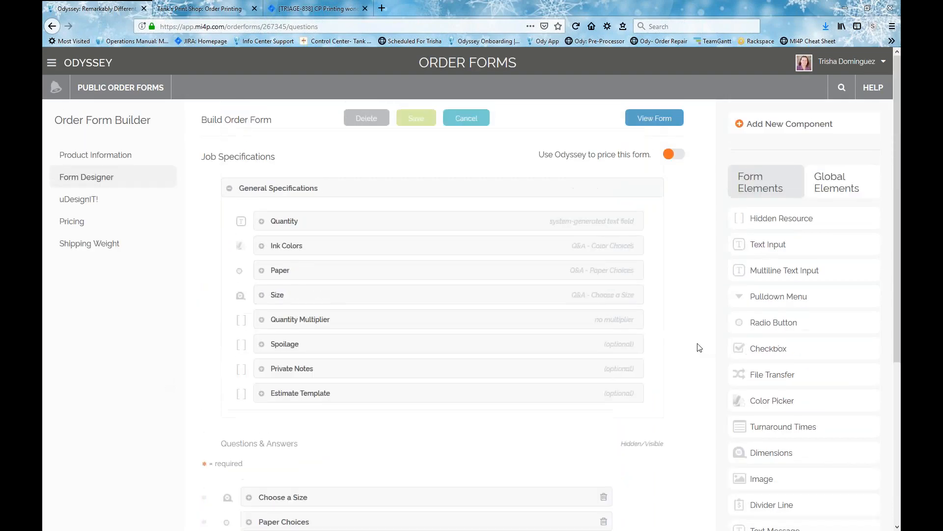
scroll(689, 296, down, 1)
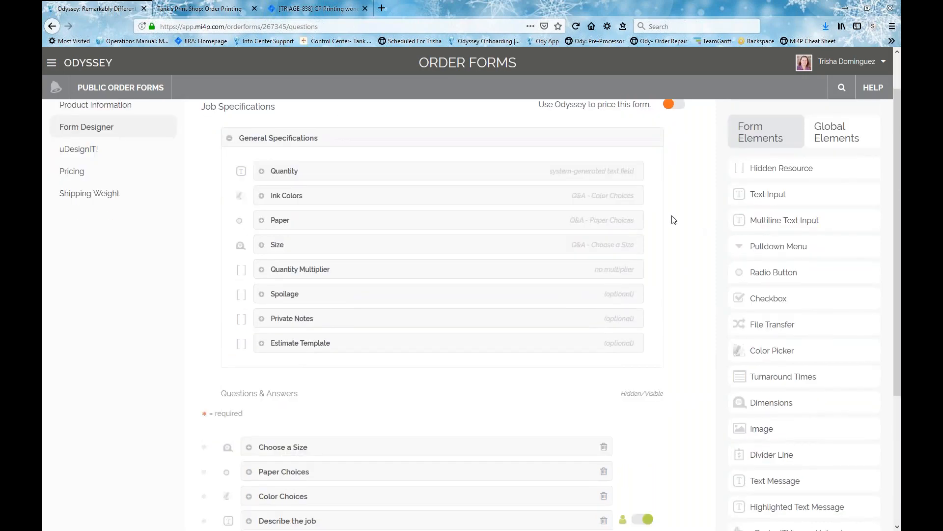
scroll(674, 220, down, 1)
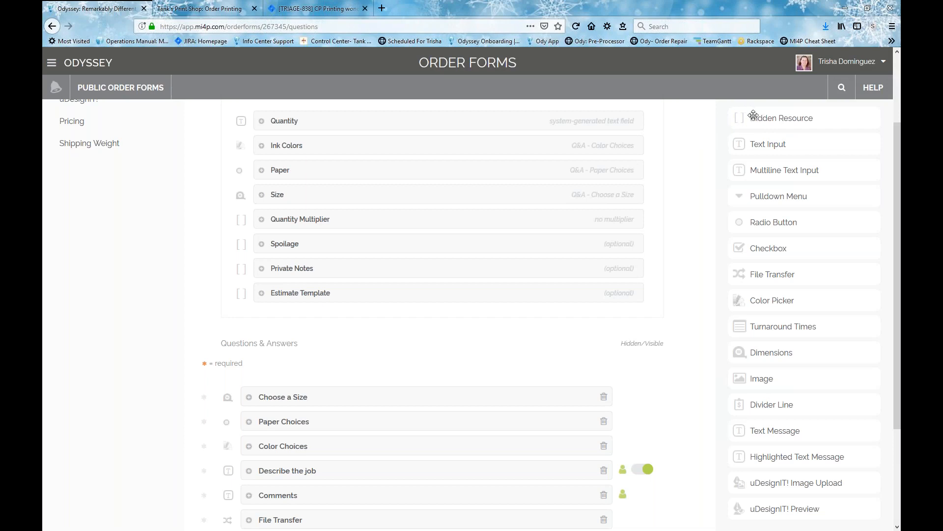
Step: Add a Hidden Resource named Shrink Wrap below Color Choices, using the Shrink Wrap resource with the value Auto
drag(753, 115, 268, 467)
text(S)
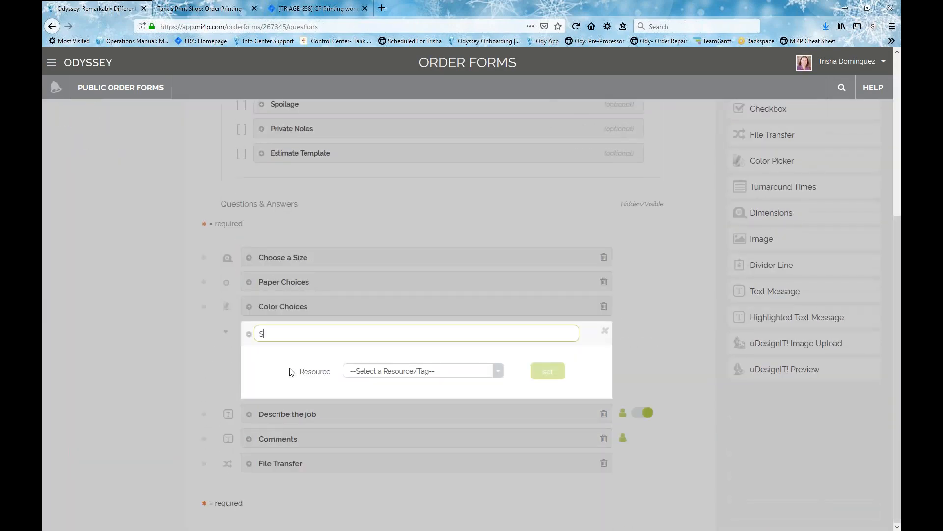
text(hrink Wrap)
click(357, 372)
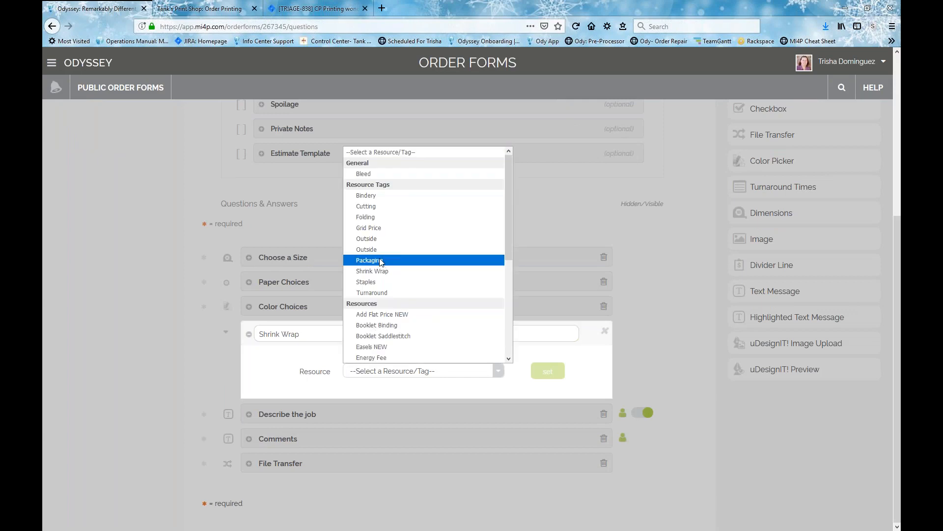
scroll(383, 260, down, 1)
scroll(382, 261, down, 5)
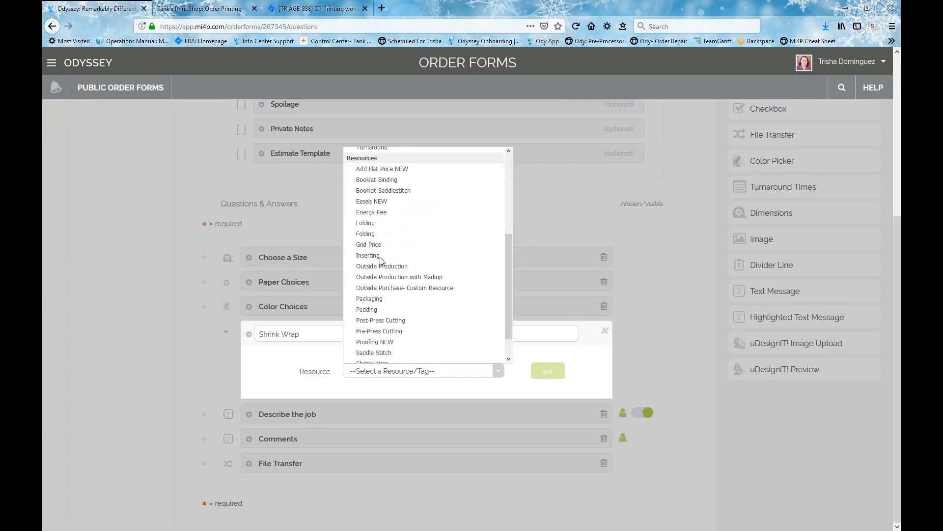
click(381, 336)
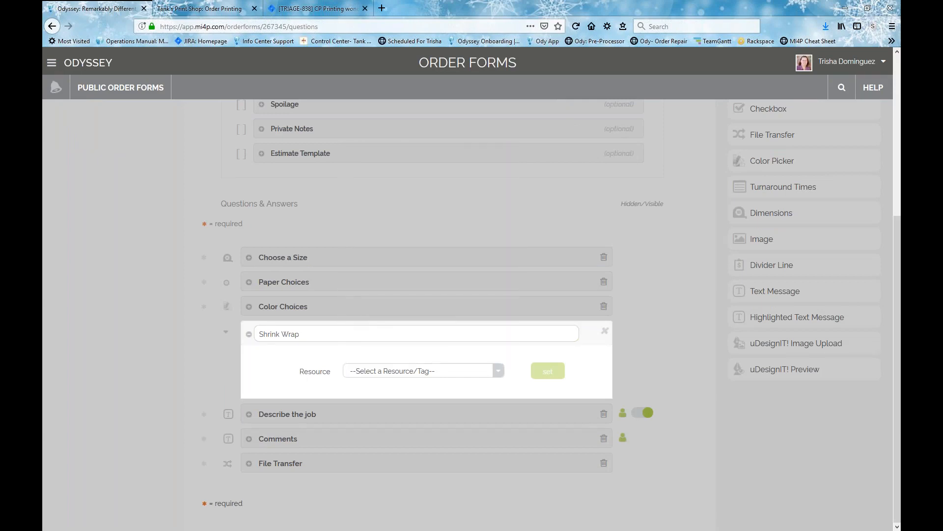
click(374, 399)
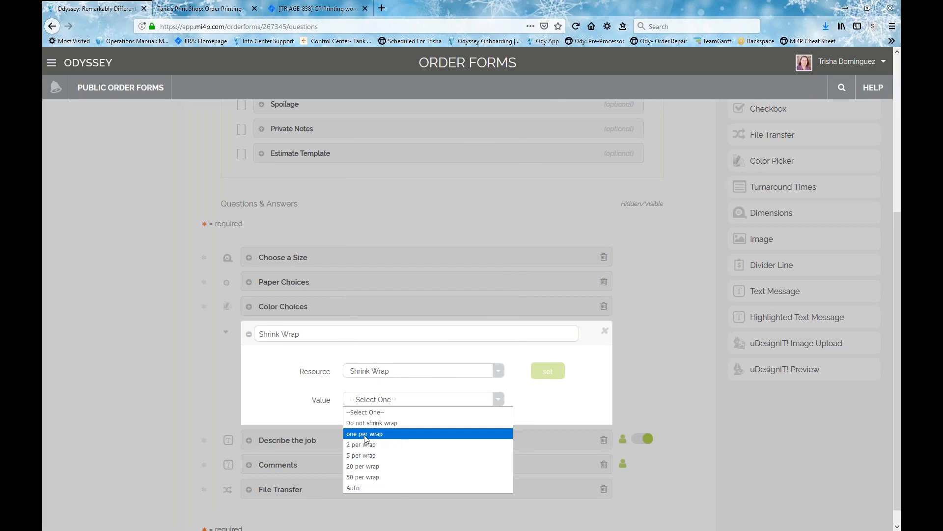
click(356, 487)
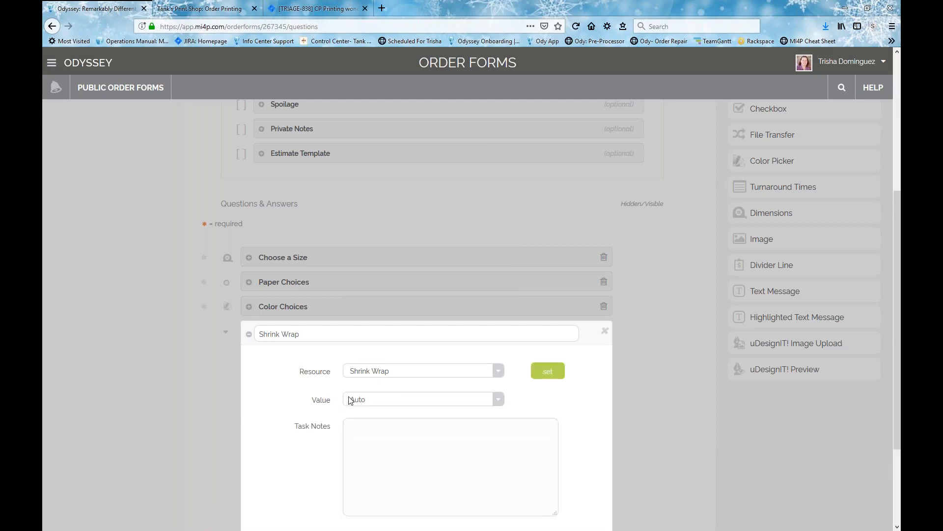
click(545, 372)
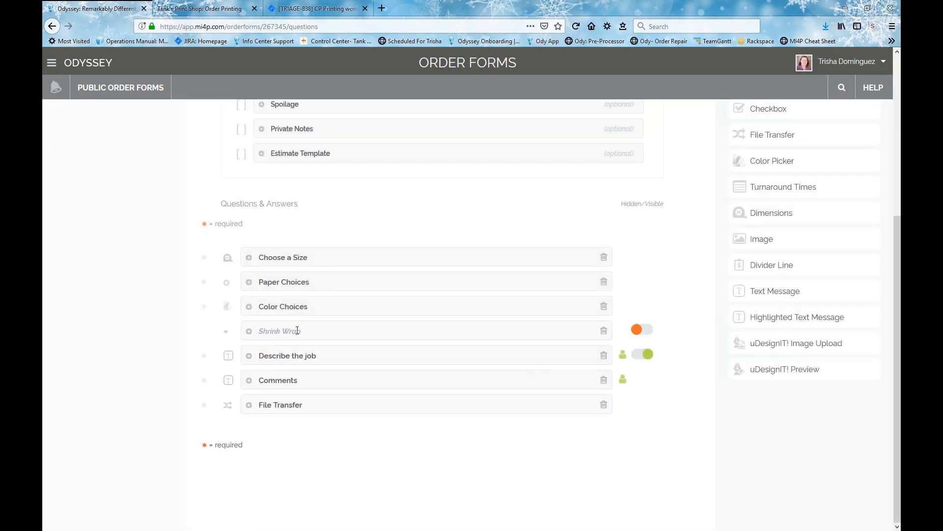
Step: Inspect the new Shrink Wrap entry's name, element type and resource settings, and collapse it again
click(301, 331)
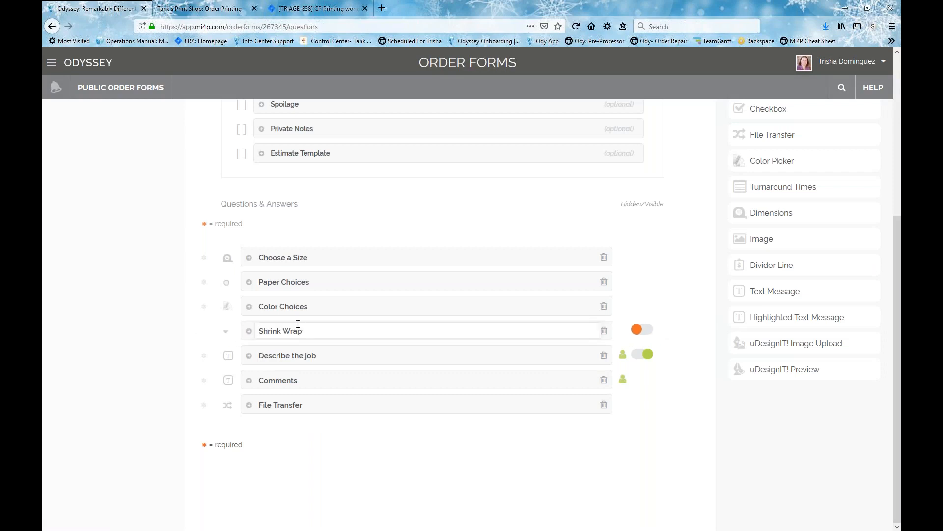
click(198, 343)
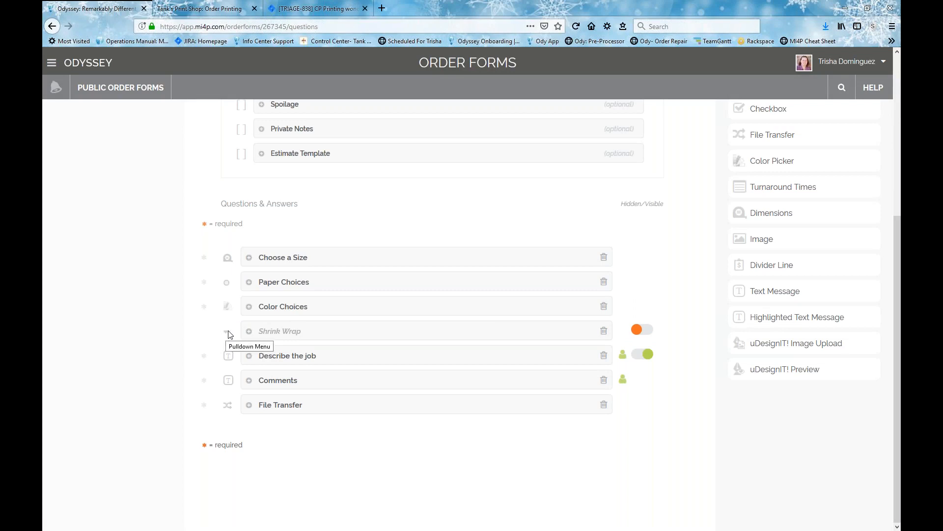
click(249, 331)
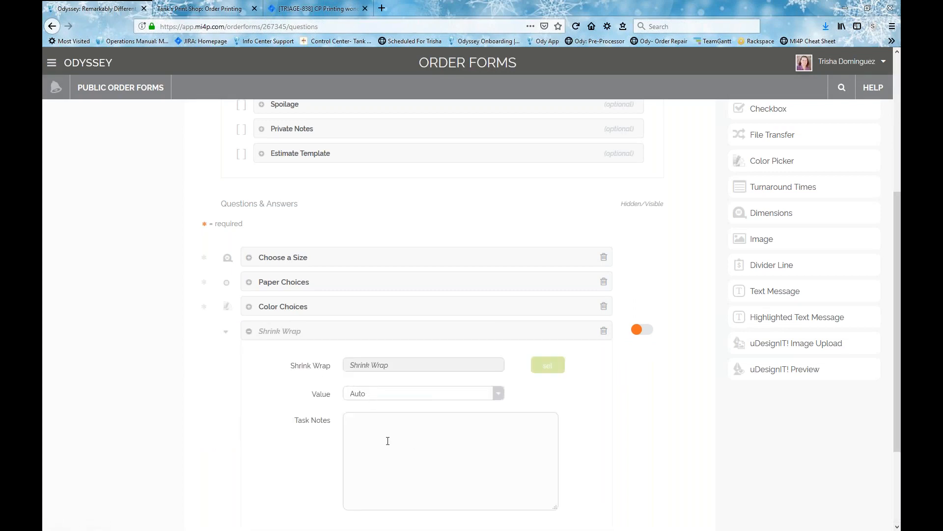
click(249, 331)
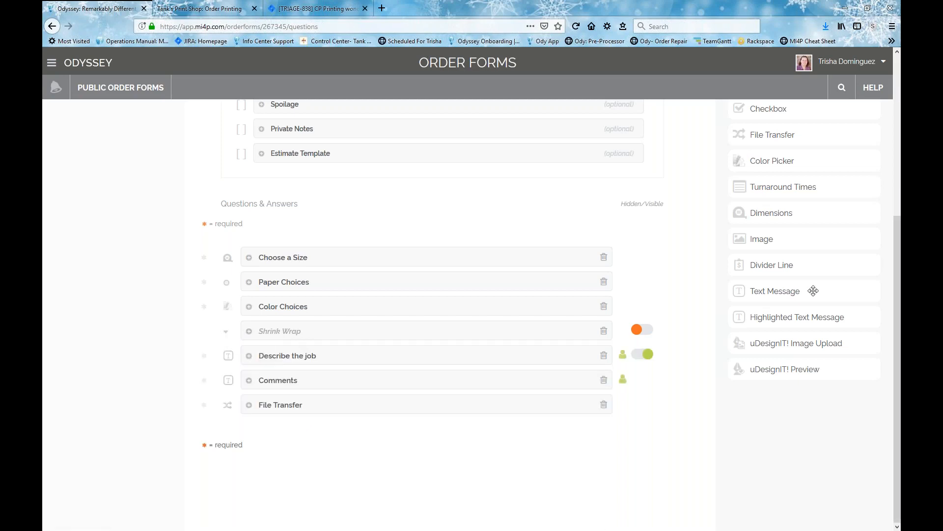
Step: Add a second Shrink Wrap hidden resource with the value Auto below Color Choices, and delete the duplicate entry
scroll(814, 290, up, 4)
drag(769, 178, 282, 408)
scroll(338, 315, down, 2)
text(Sh)
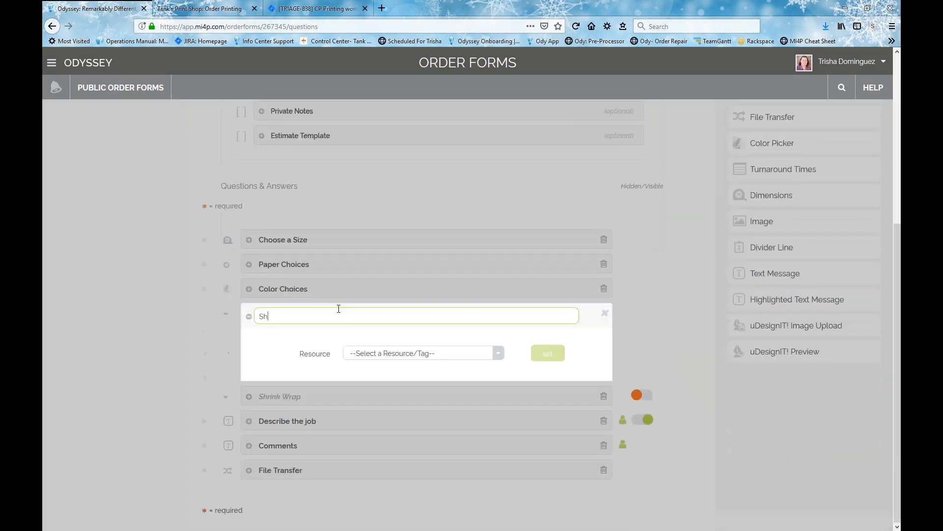
text(rink Wrap)
click(366, 354)
scroll(385, 294, down, 2)
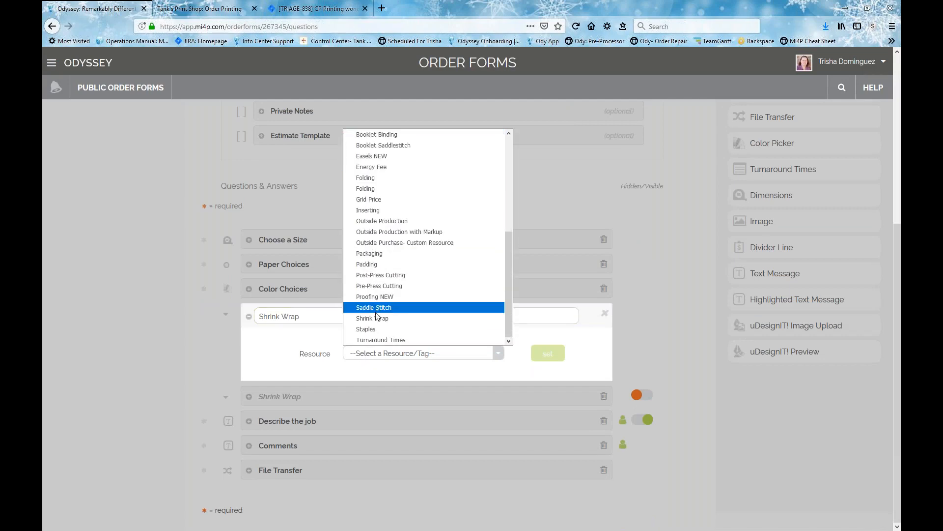
click(386, 305)
click(359, 382)
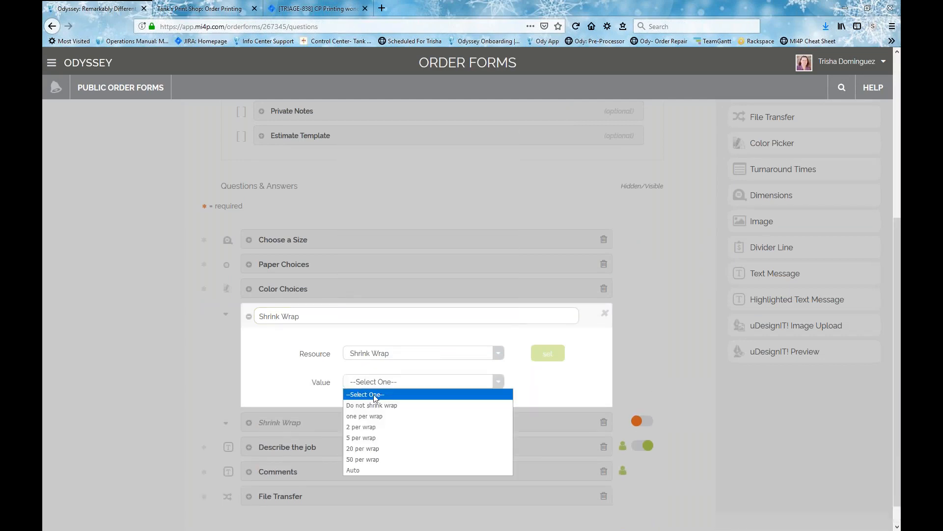
click(358, 469)
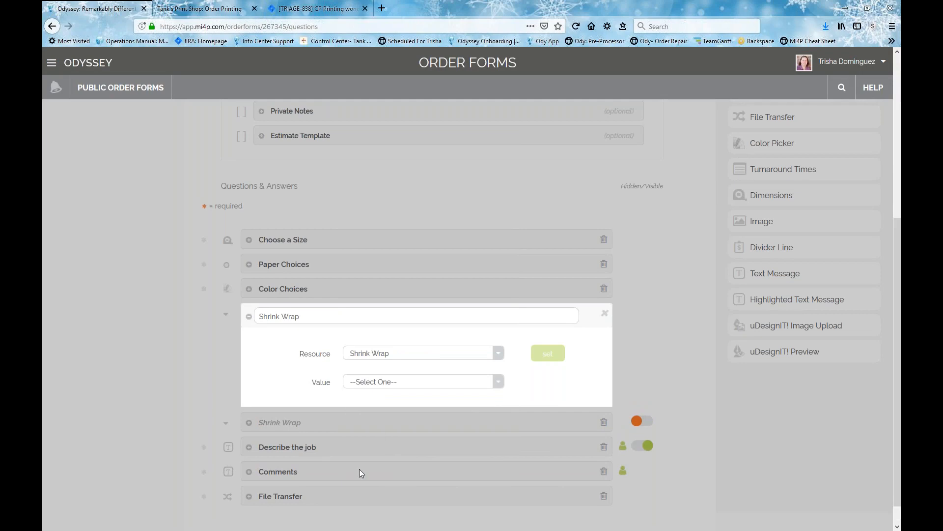
click(549, 354)
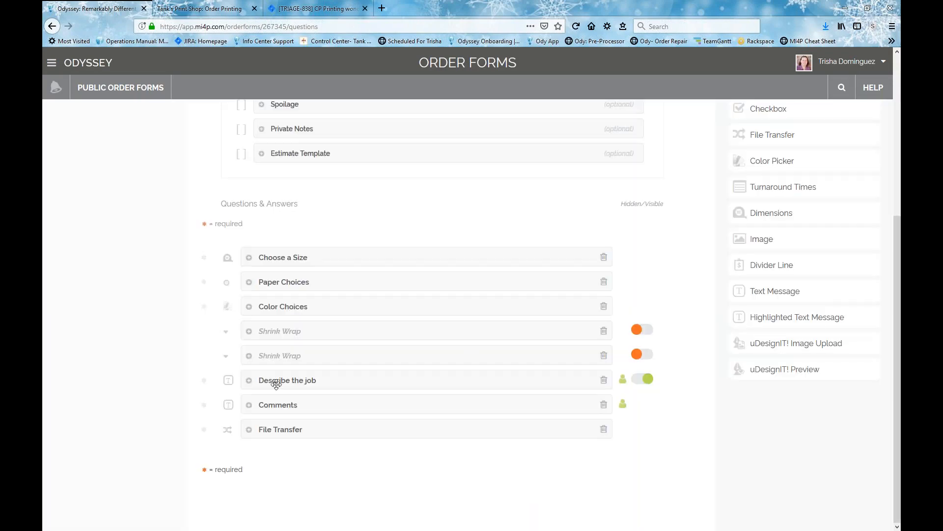
click(604, 358)
click(433, 376)
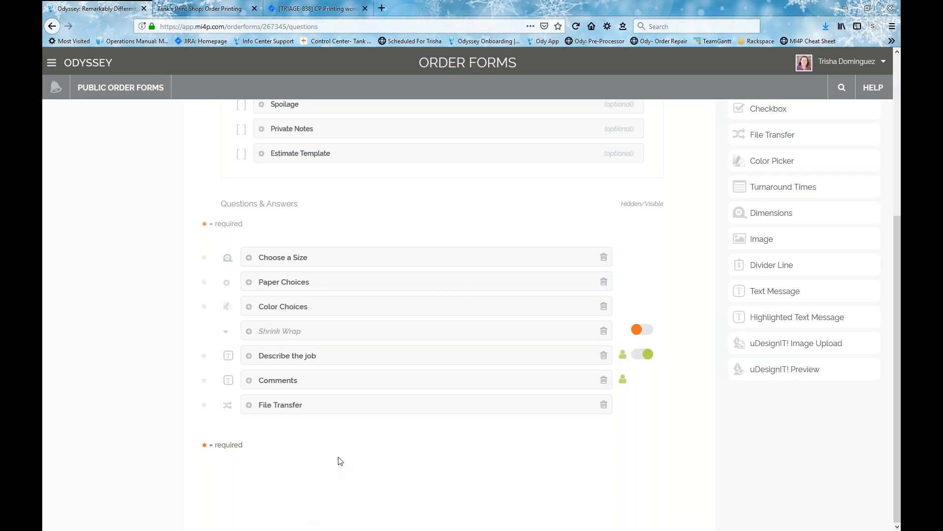
Step: Locate the Hidden Resource element, then review the Shrink Wrap entry's settings in Questions & Answers and collapse it
scroll(337, 459, up, 4)
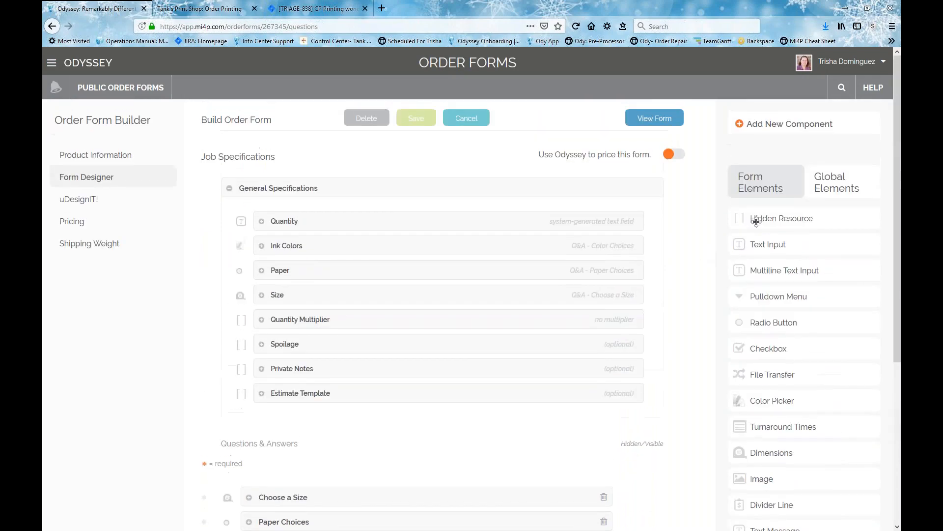
scroll(243, 343, down, 3)
click(250, 425)
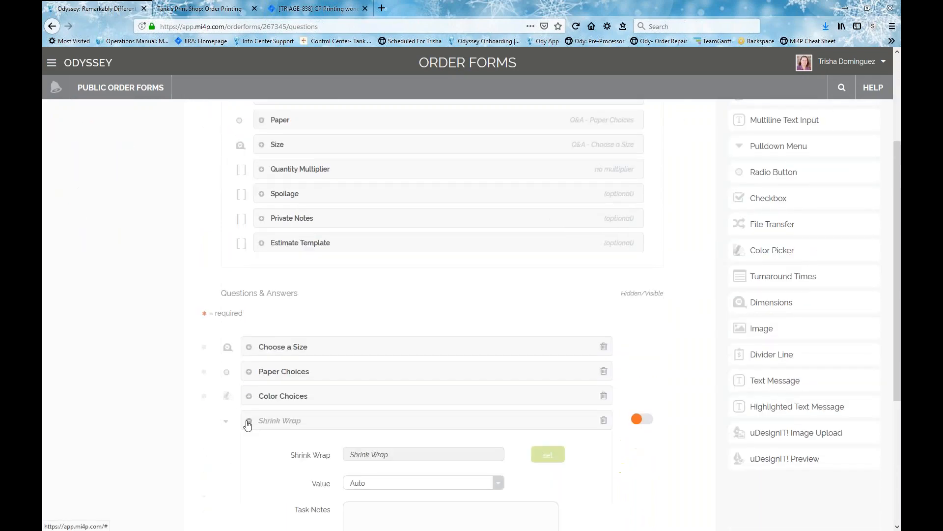
scroll(299, 421, down, 3)
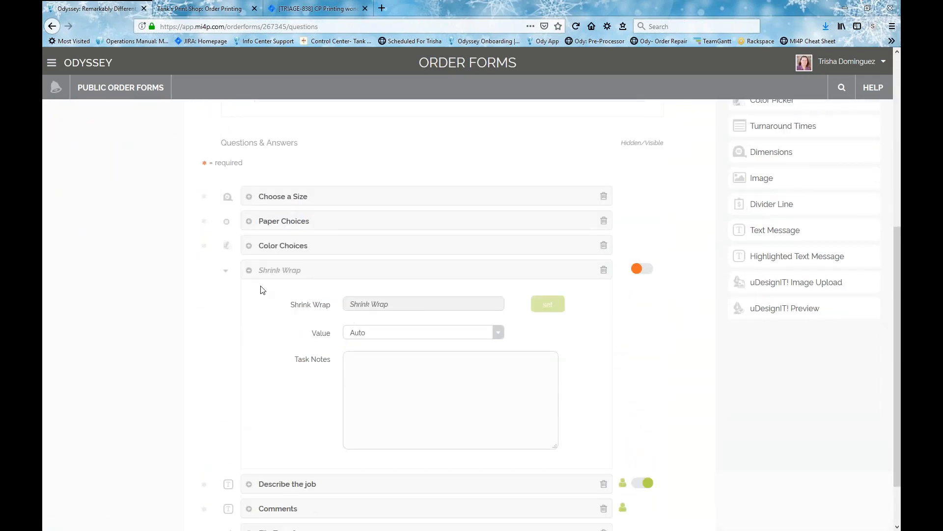
click(249, 271)
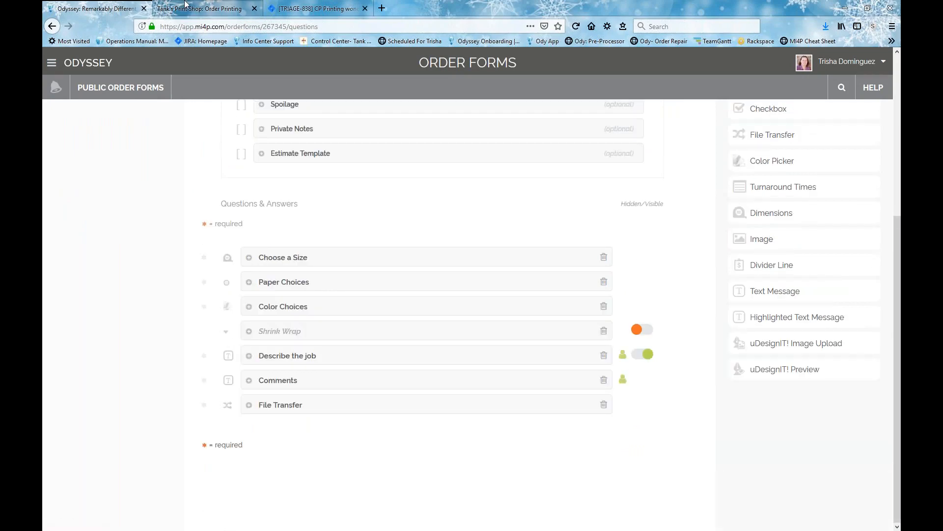
Step: Reload the customer order form and check whether Shrink Wrap is shown between Color Choices and Describe the job
click(190, 8)
scroll(177, 243, up, 5)
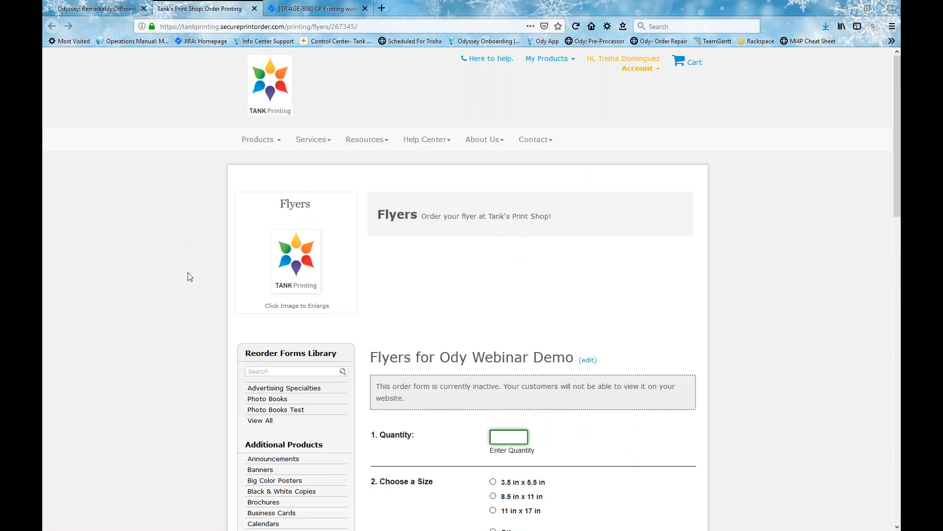
click(734, 326)
key(F5)
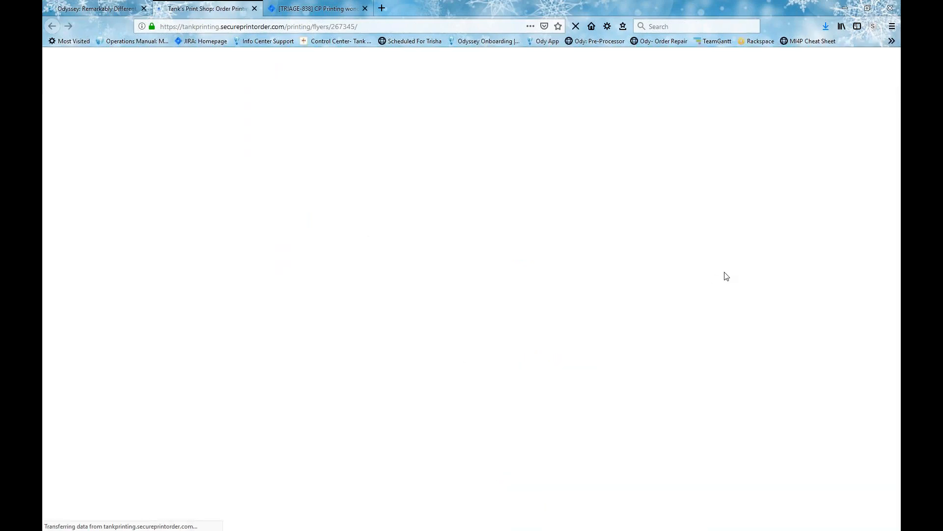
scroll(709, 314, down, 10)
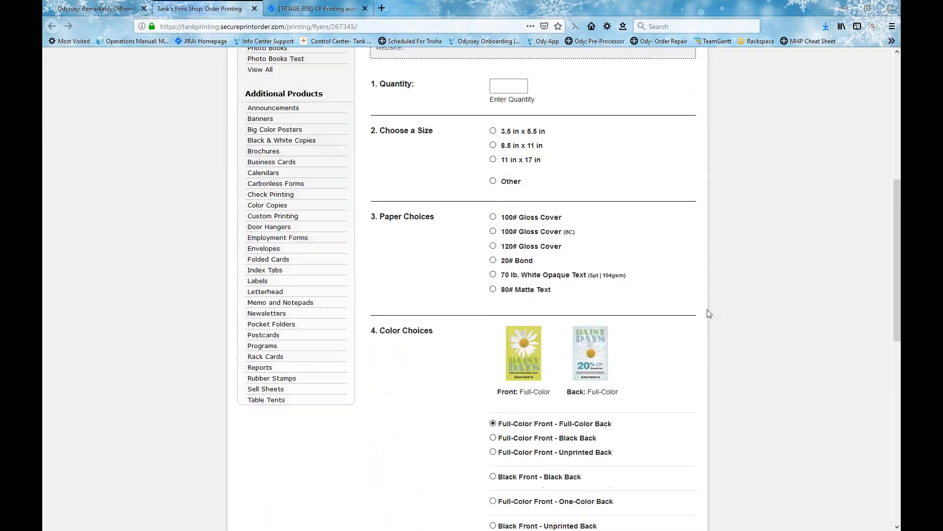
scroll(707, 310, down, 2)
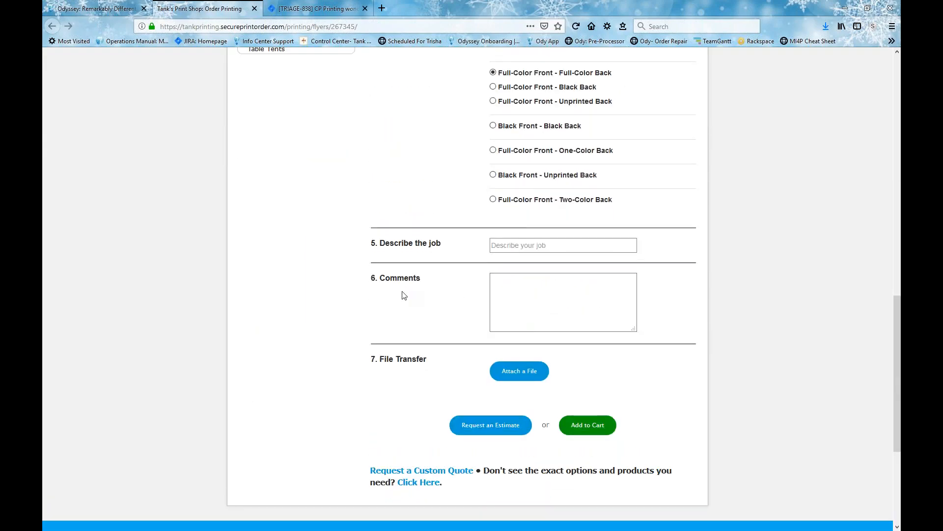
scroll(404, 296, up, 2)
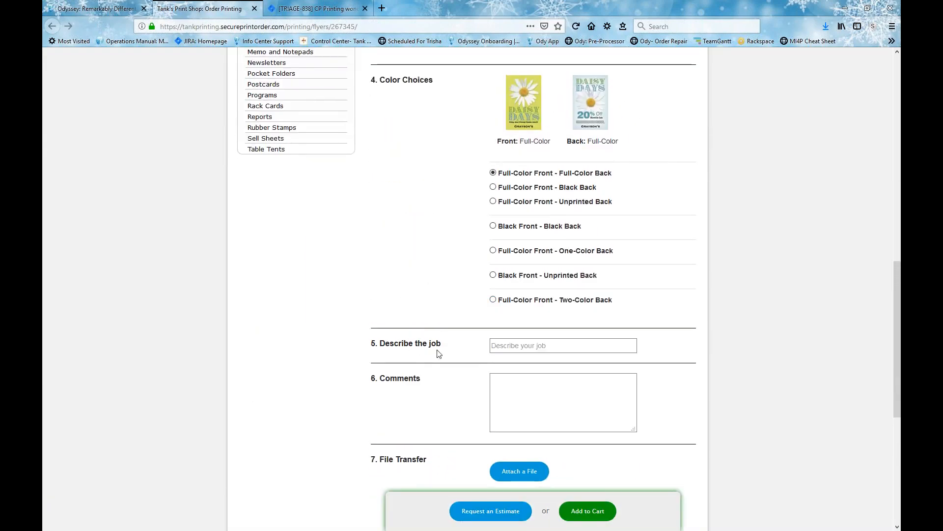
Step: Open the Describe the job question in the form designer and compare it with its field on the customer form
click(83, 9)
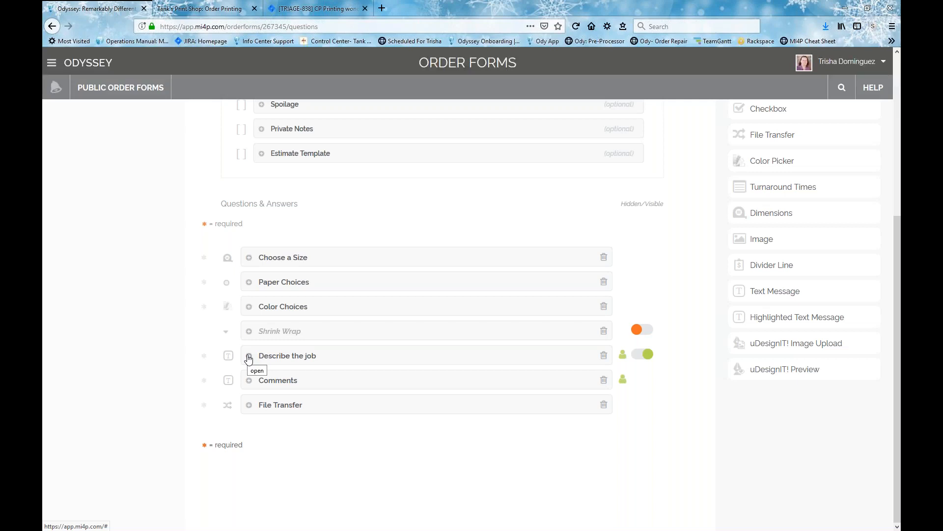
click(249, 358)
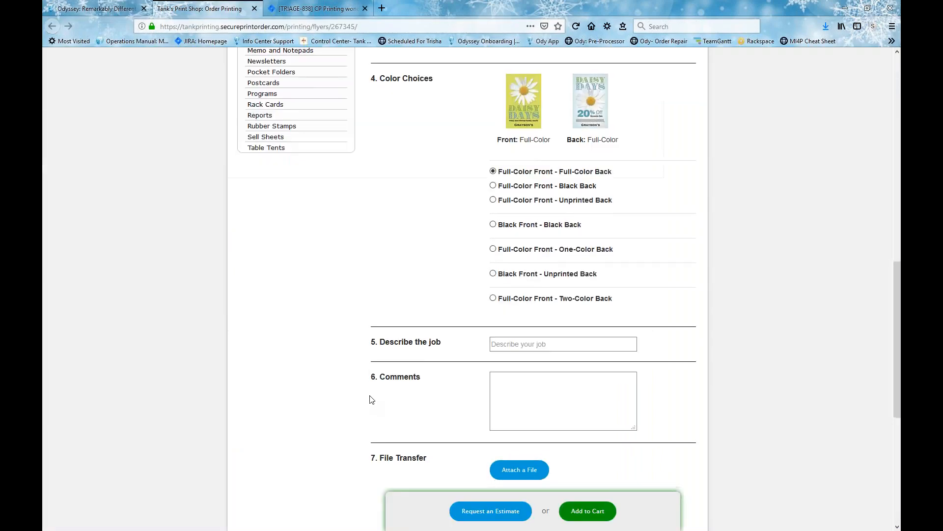
click(511, 197)
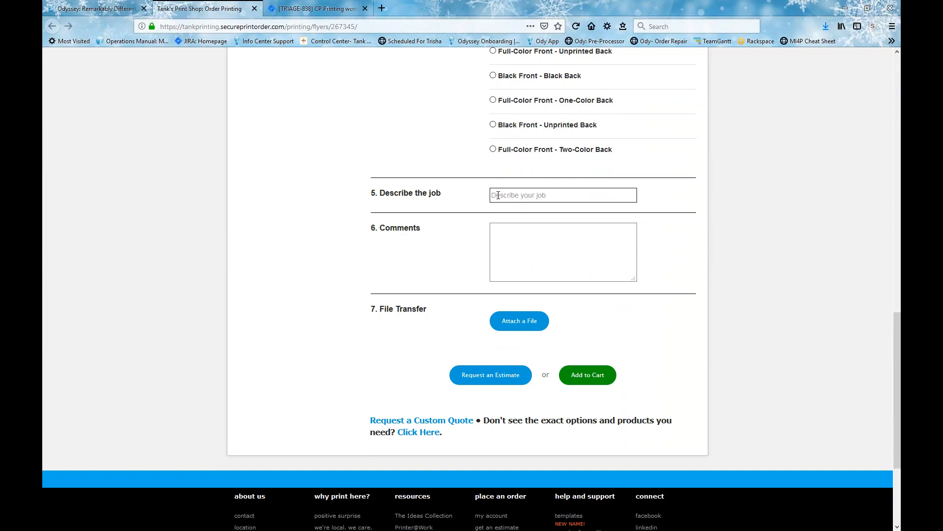
Step: Compare the Describe the job input with the Comments box on the customer order form
click(498, 195)
click(523, 244)
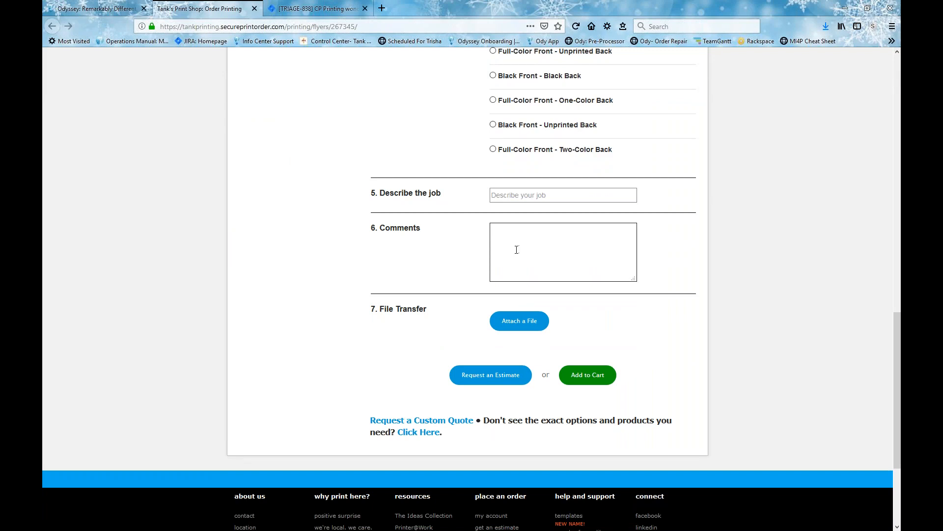
click(495, 190)
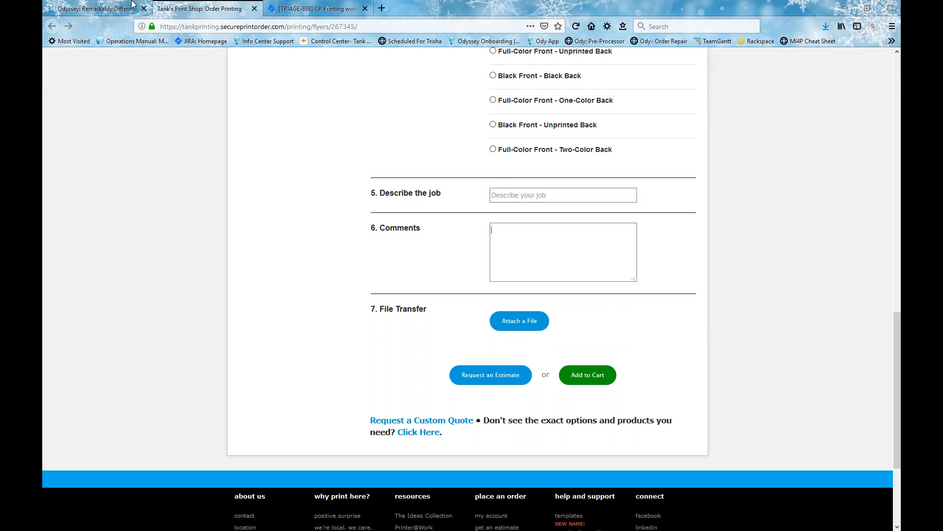
Step: In the form designer, rename the Describe the job question as Job Name
click(103, 8)
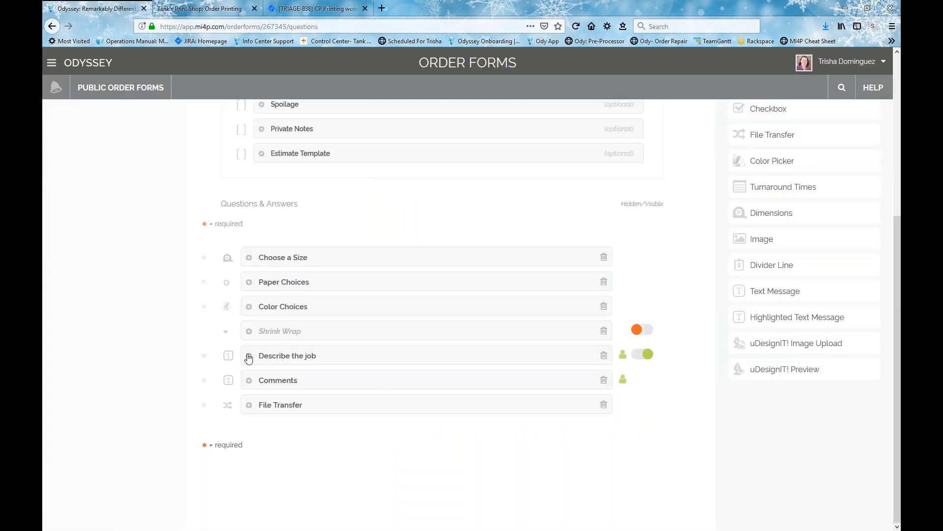
click(249, 356)
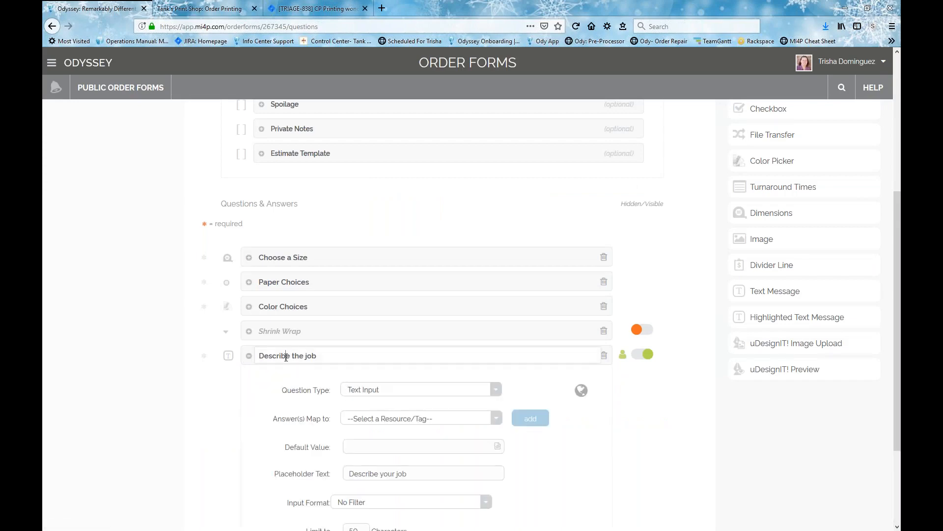
triple_click(302, 358)
text(Job Name)
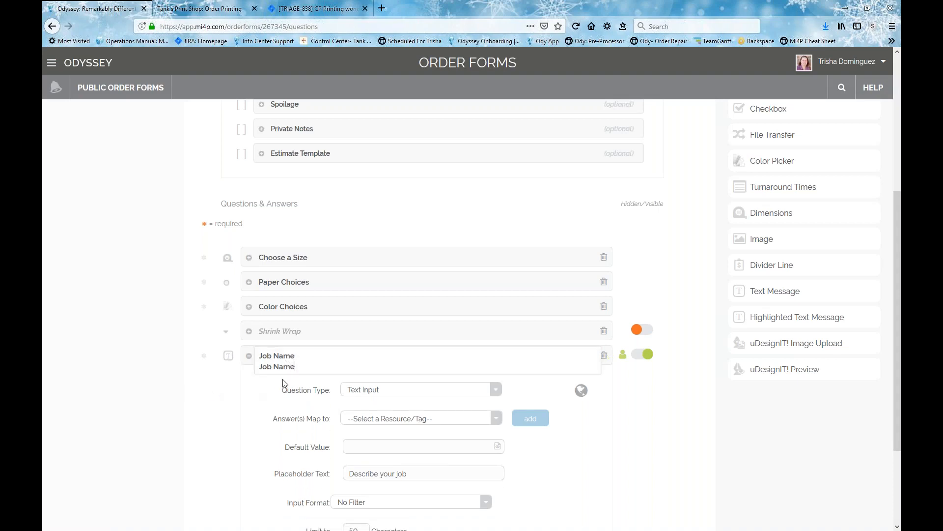
click(127, 408)
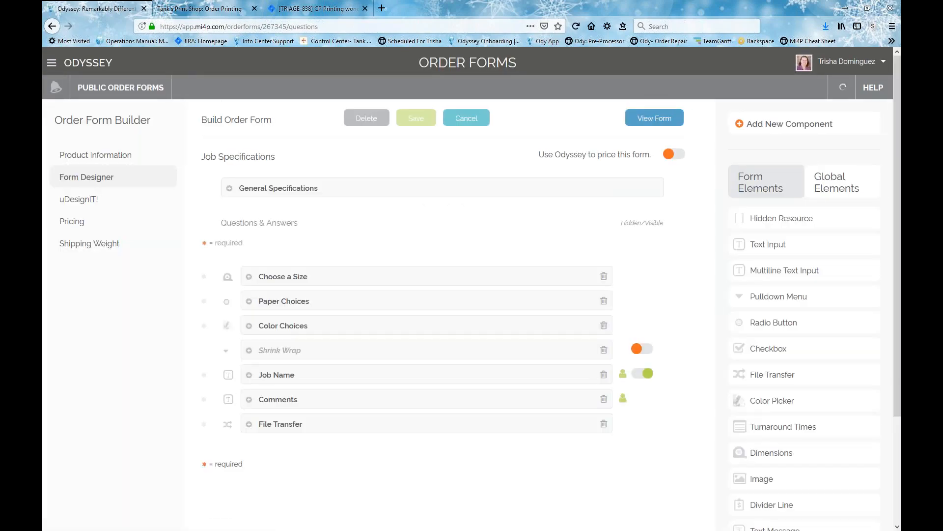
Step: Review the Job Name question's text input settings and collapse the entry
click(249, 375)
scroll(436, 259, down, 3)
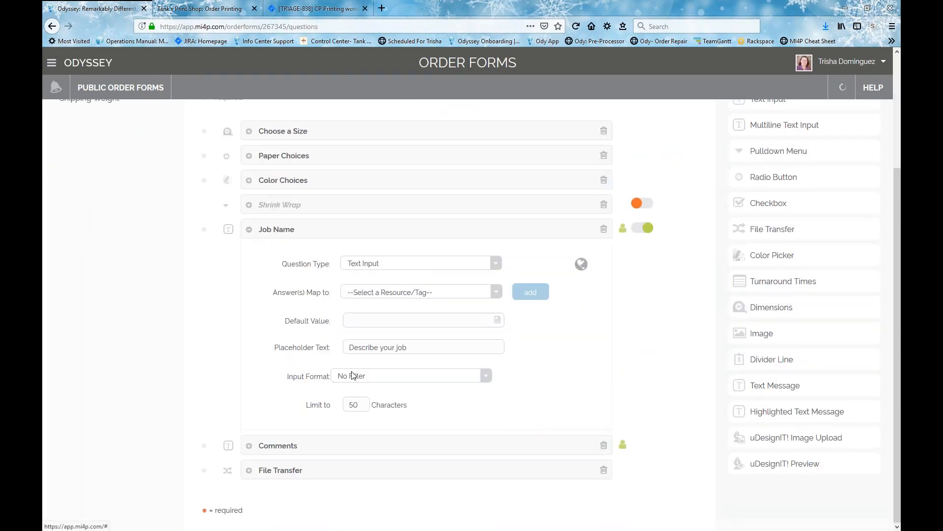
click(250, 230)
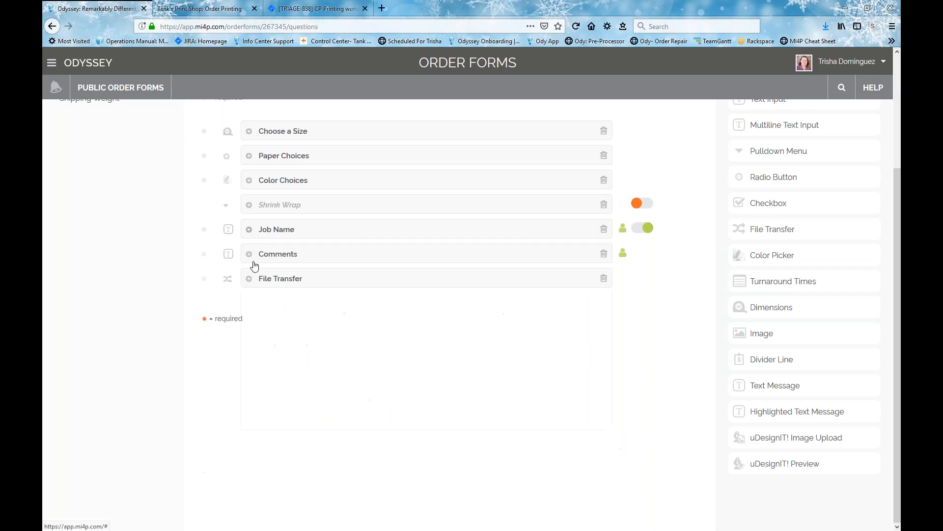
Step: Review the Comments question's multiline settings, then look at the File Transfer field on the customer form
click(249, 254)
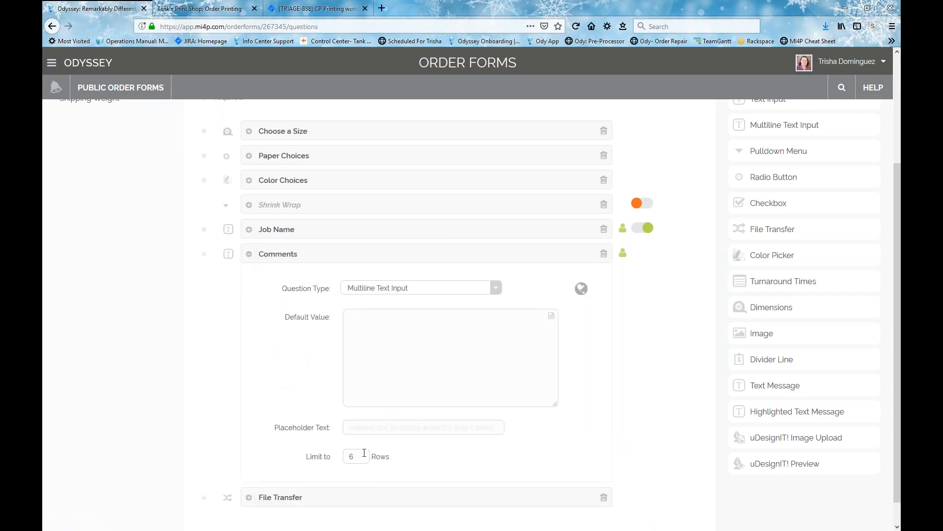
click(362, 324)
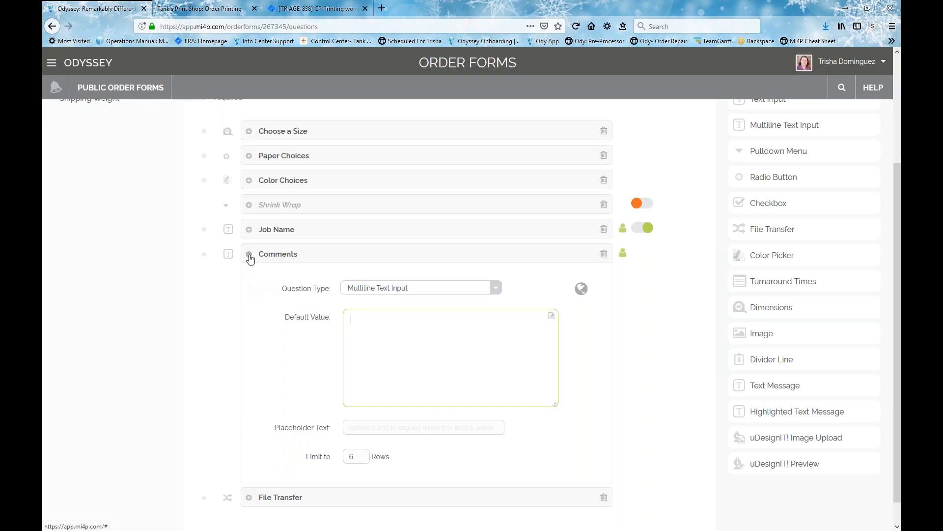
click(250, 255)
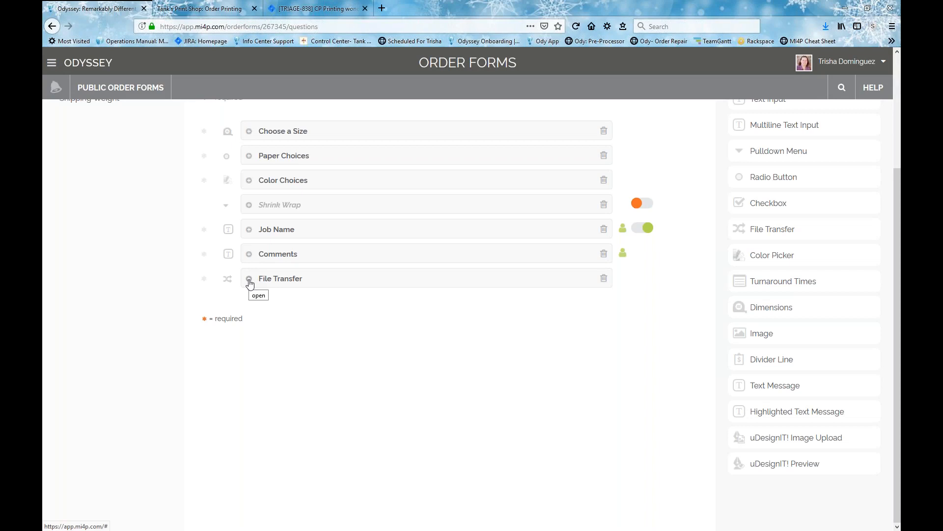
click(199, 8)
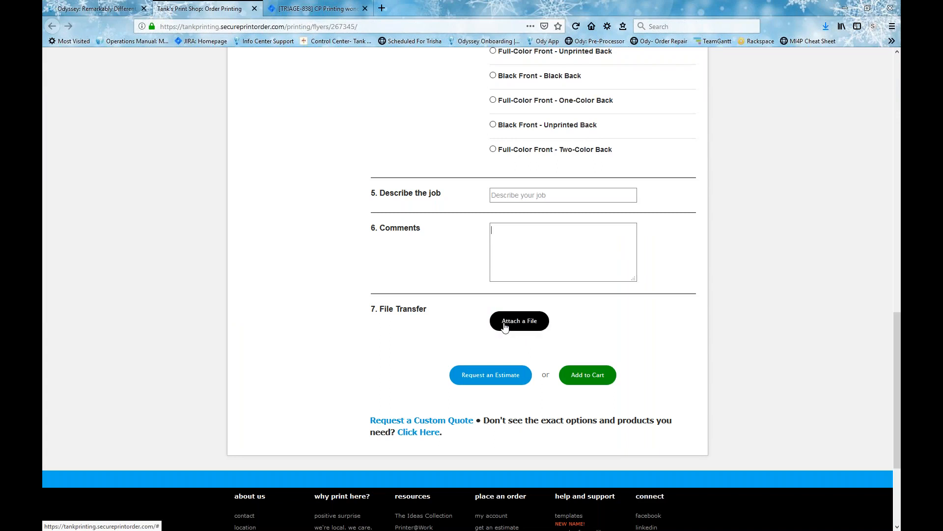
click(96, 9)
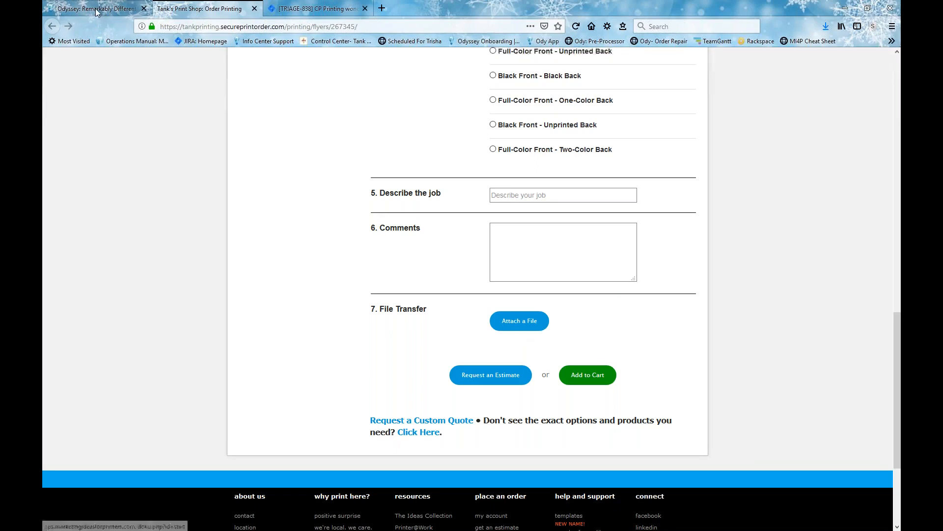
Step: Mark the Choose a Size, Paper Choices and Color Choices questions as required in the form designer
scroll(241, 294, up, 2)
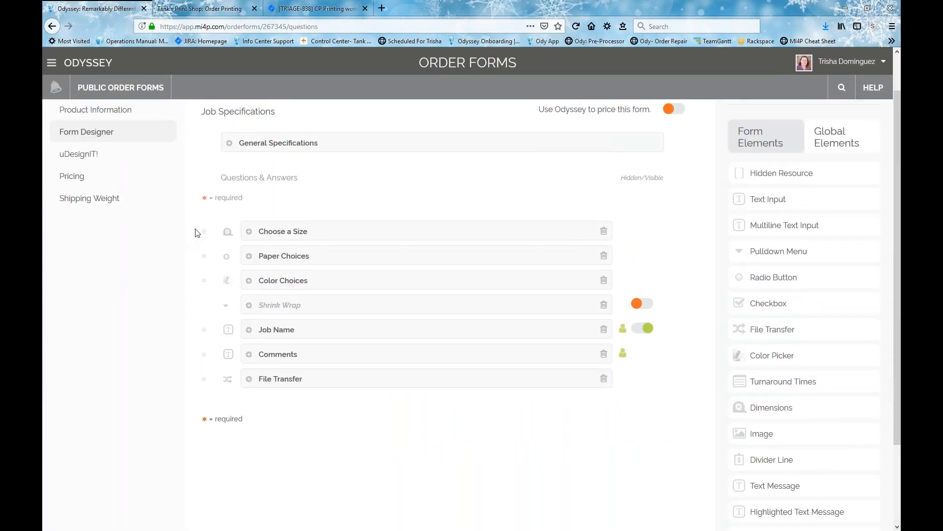
click(204, 233)
click(204, 257)
click(205, 282)
Step: Review the quantity, size, paper and color questions on the customer order form, and return to the form designer
click(172, 13)
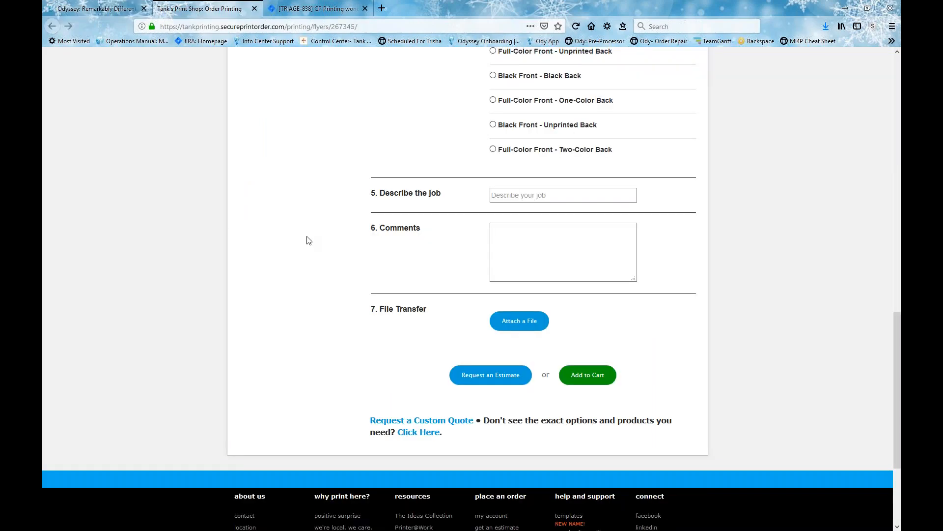
scroll(309, 241, up, 6)
scroll(415, 294, up, 4)
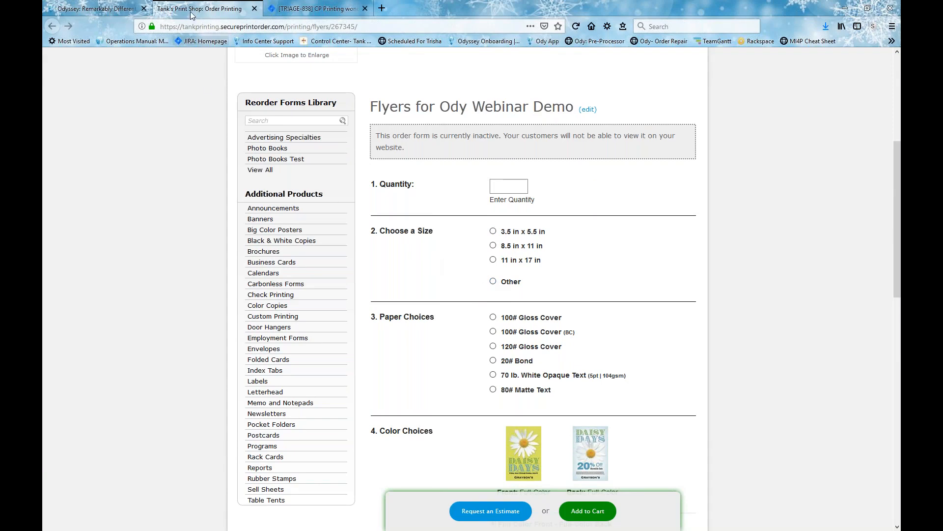
click(132, 9)
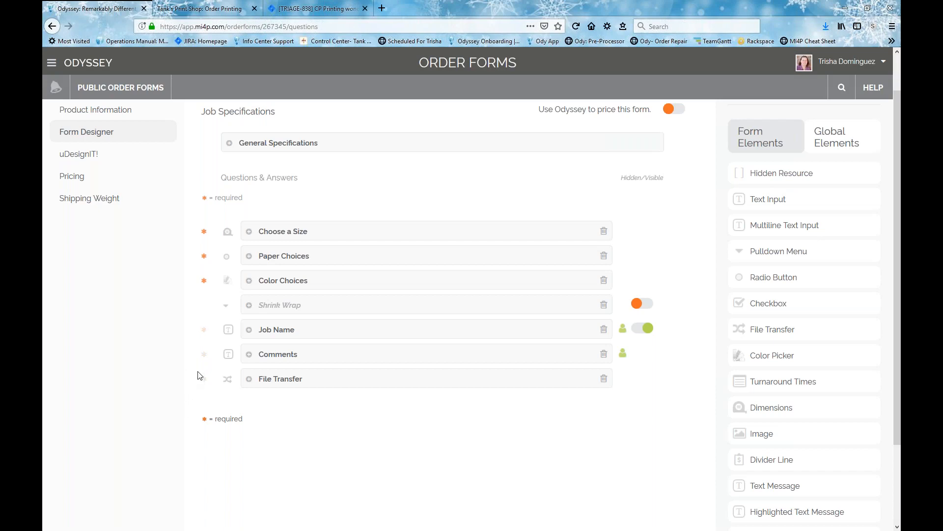
Step: Turn on Odyssey pricing for the form and publish it in Product Information
scroll(198, 374, up, 2)
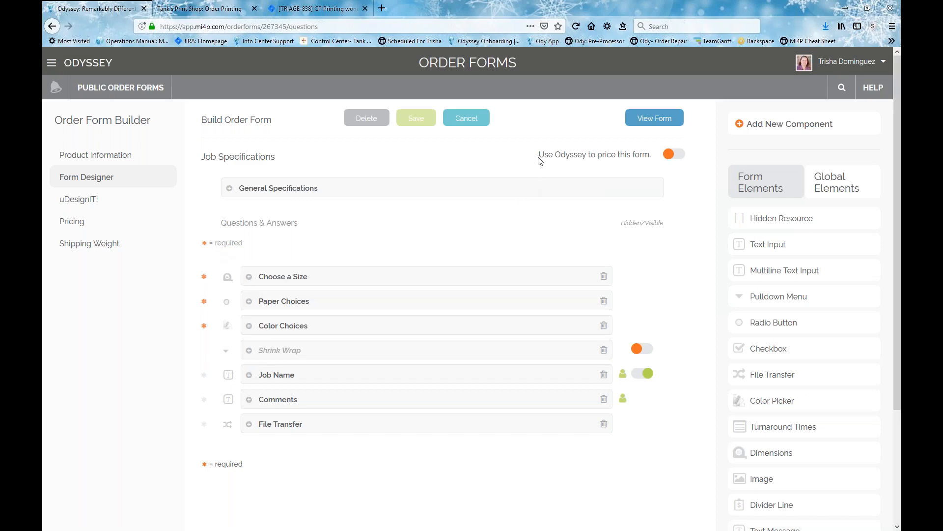
click(678, 155)
click(99, 159)
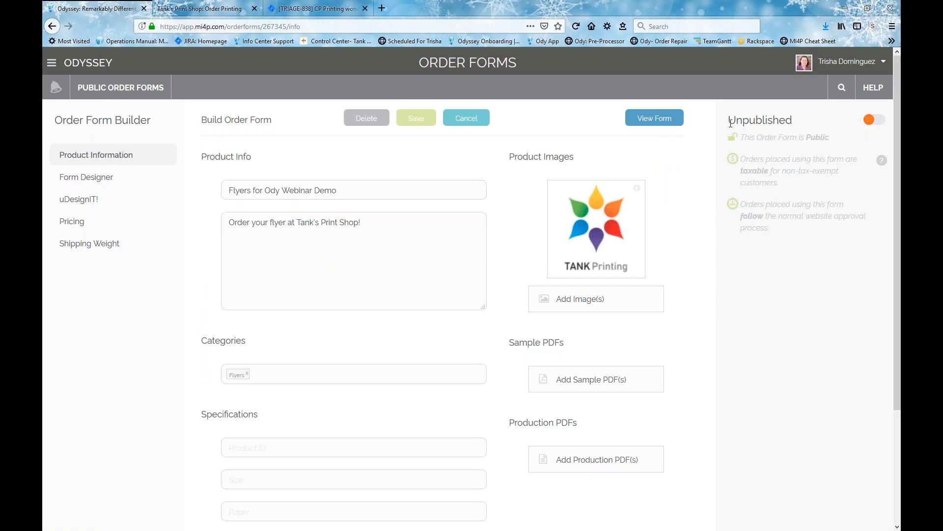
drag(730, 120, 792, 123)
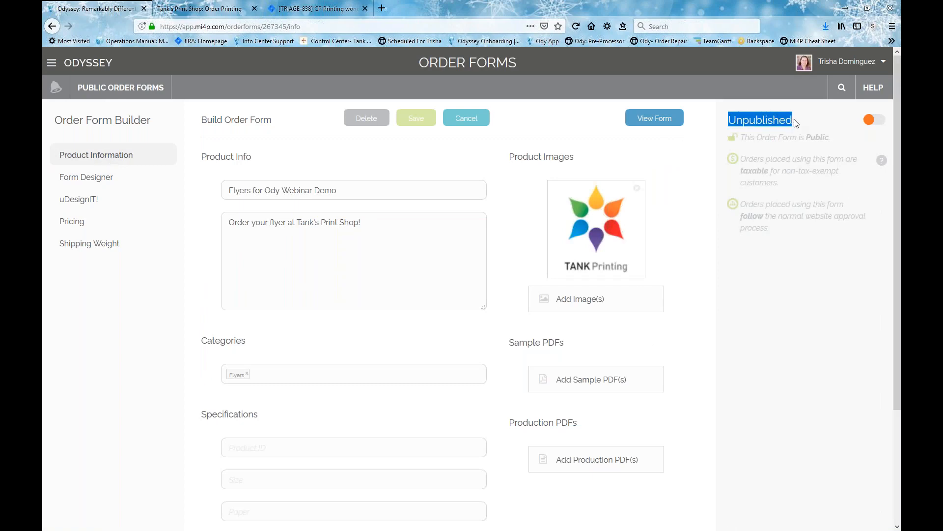
click(796, 123)
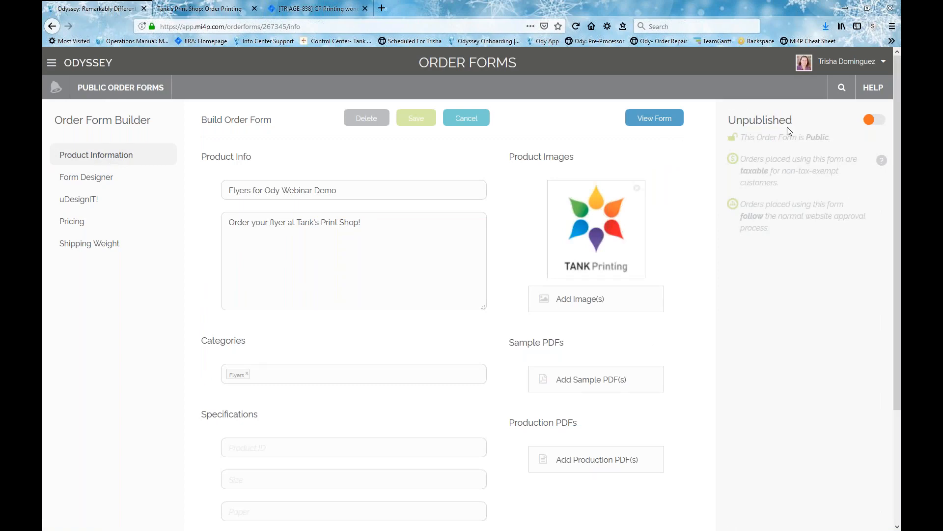
click(880, 121)
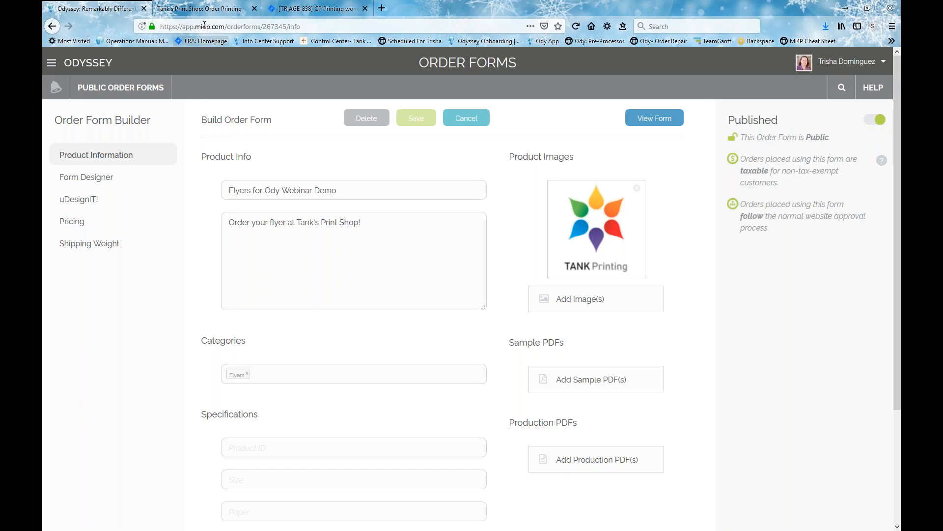
Step: Examine the inactive notice on the customer order form and reload the page to check the published version
click(197, 8)
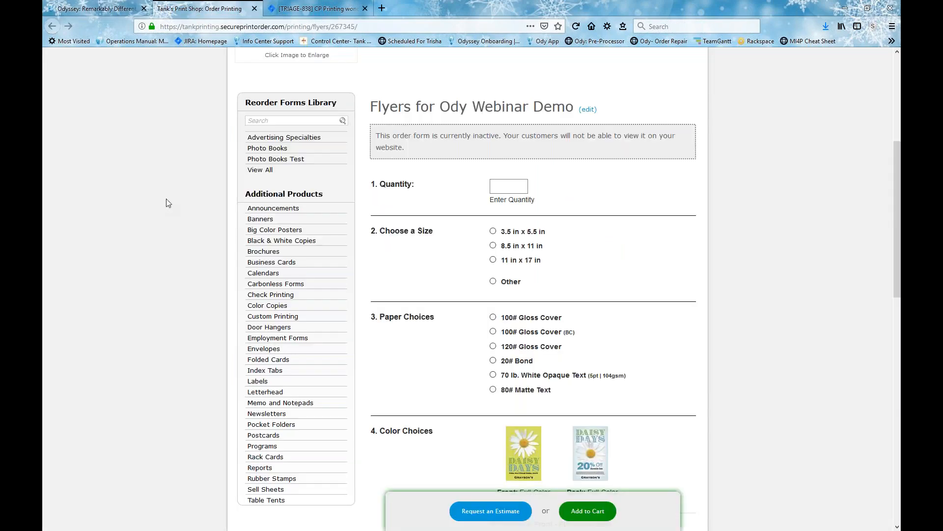
drag(399, 146, 378, 137)
click(413, 154)
key(F5)
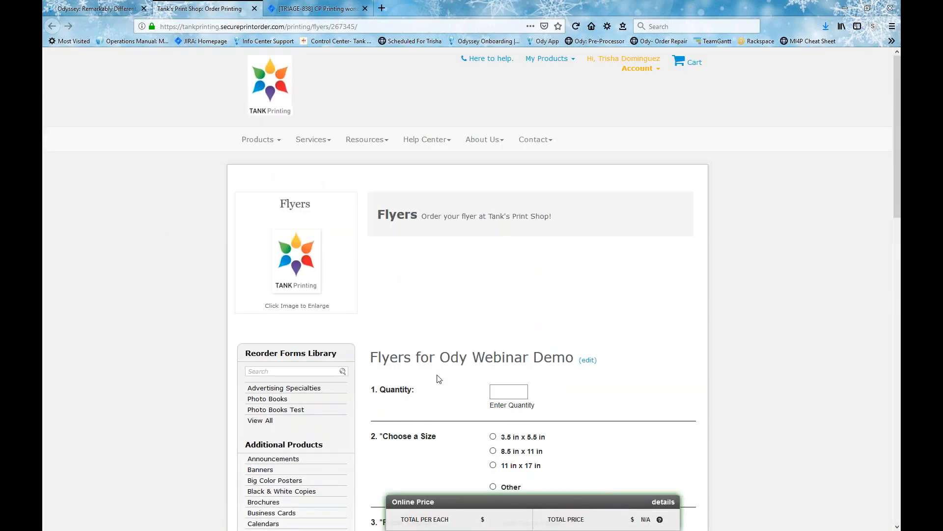
Step: Enter a quantity of 100 on the customer form and choose the 3.5 in x 5.5 in size
scroll(549, 371, down, 3)
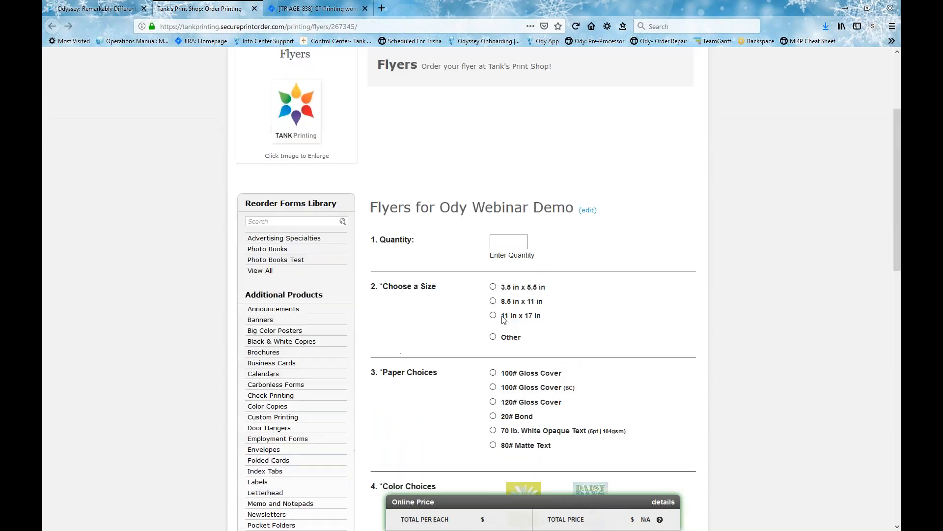
click(500, 241)
text(100)
scroll(501, 246, up, 1)
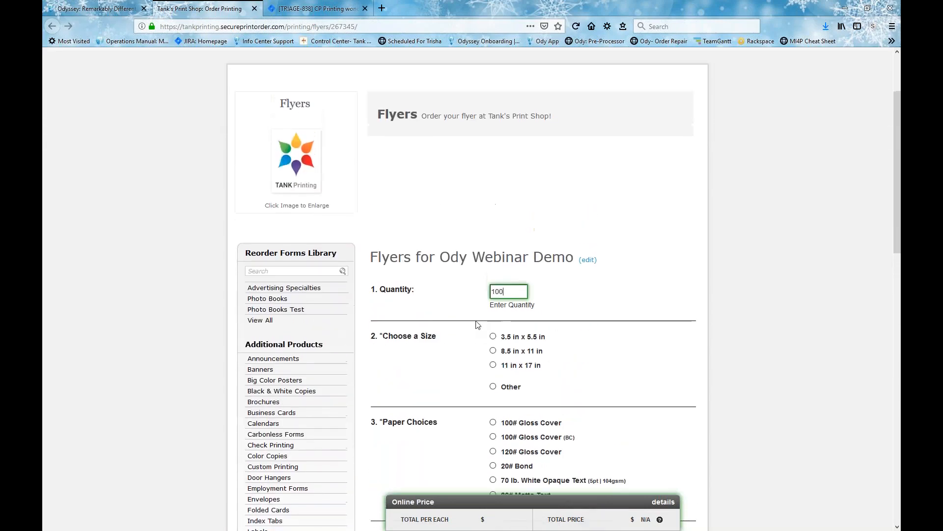
click(492, 337)
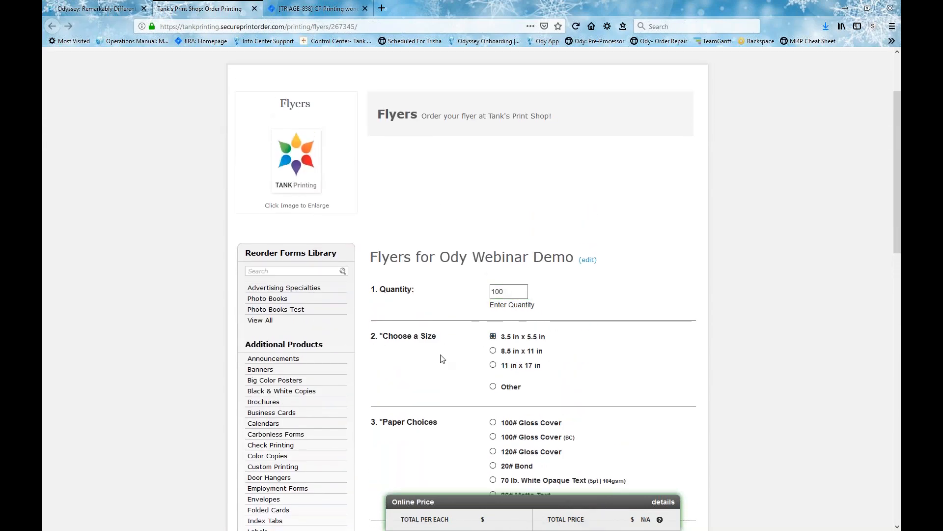
Step: Choose 100# Gloss Cover with a paper color other than canary, and set the color choice to Full-Color Front - Unprinted Back
scroll(442, 358, down, 5)
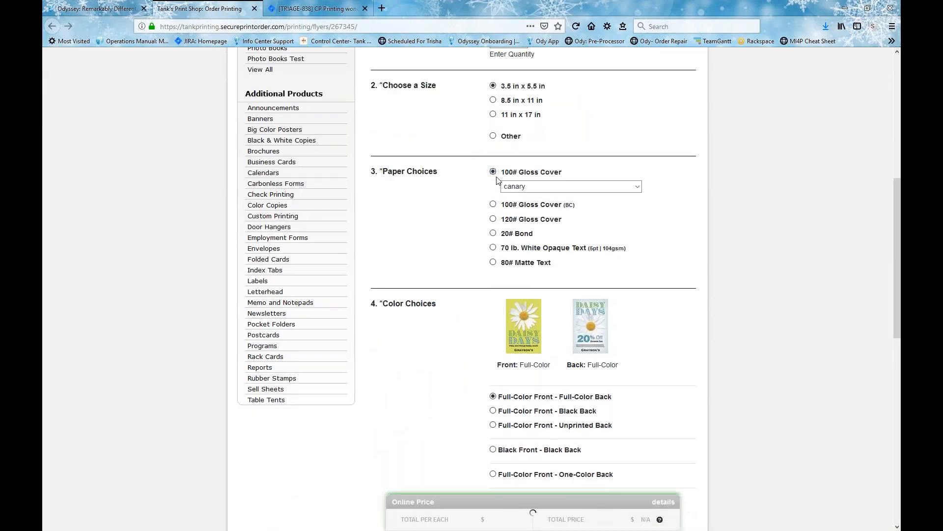
click(516, 187)
click(518, 210)
scroll(451, 245, down, 3)
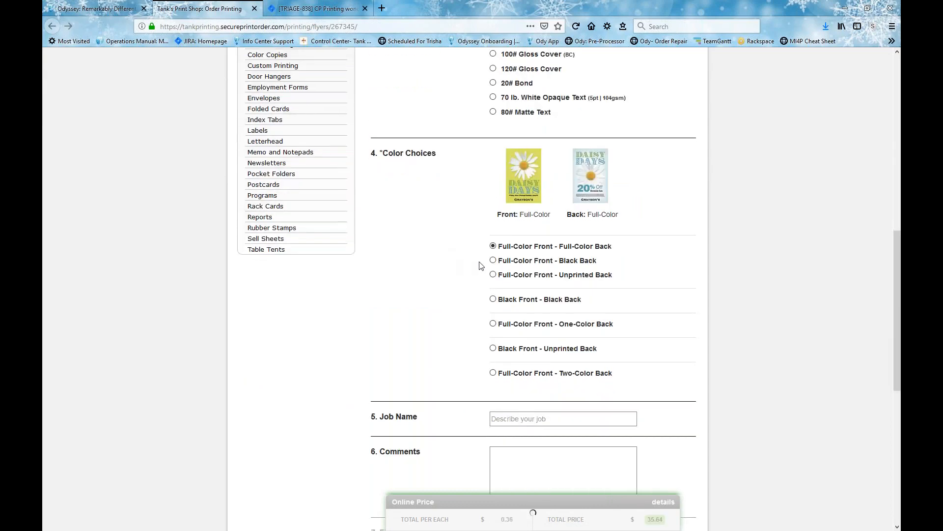
click(493, 275)
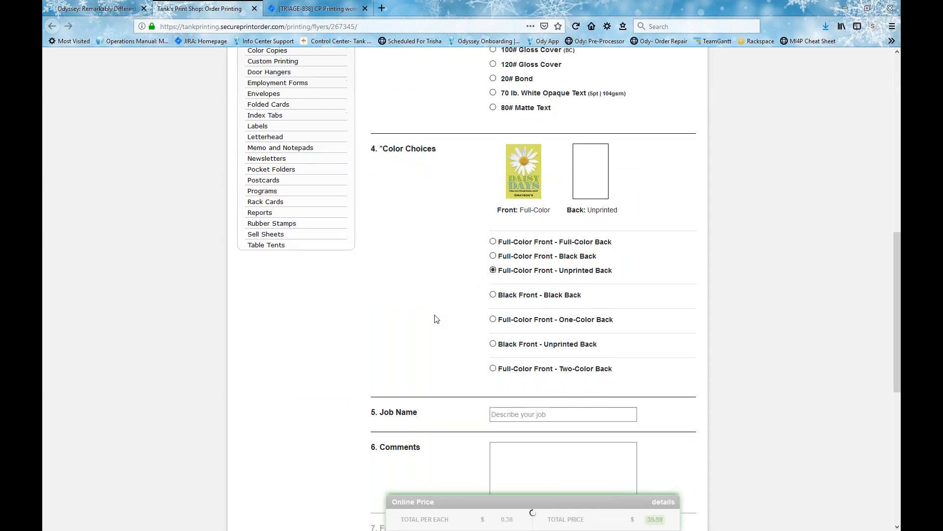
Step: Enter "testing for Odyssey webinar" as the job name on the customer form
scroll(436, 344, down, 2)
scroll(436, 343, down, 2)
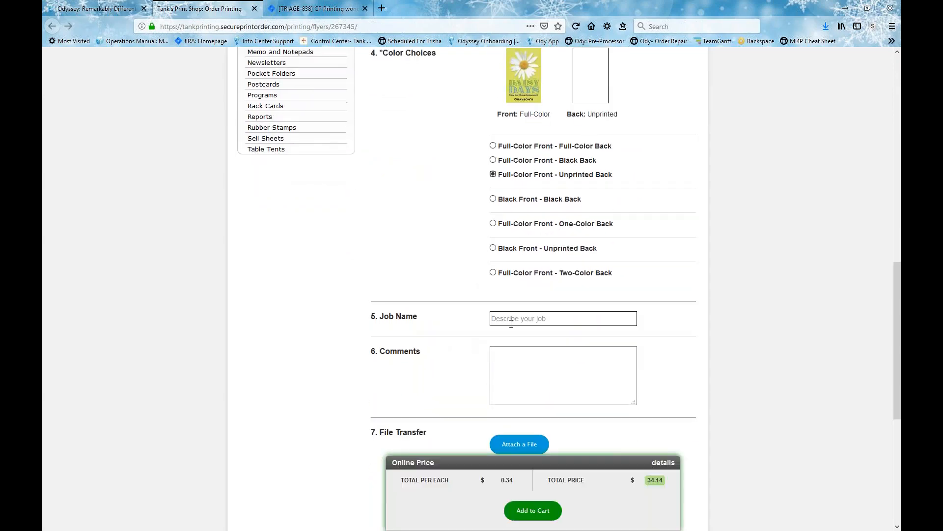
click(512, 319)
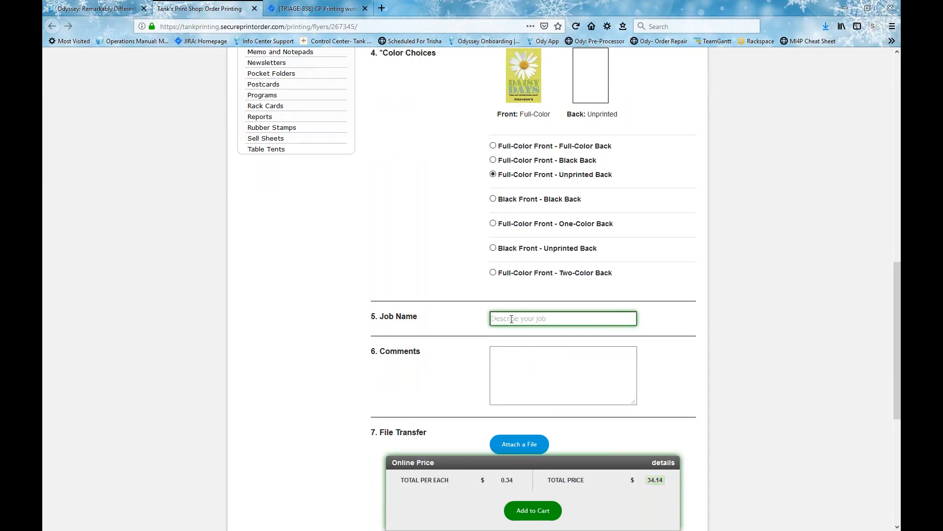
text(testingn for Odyssey webinar)
click(512, 355)
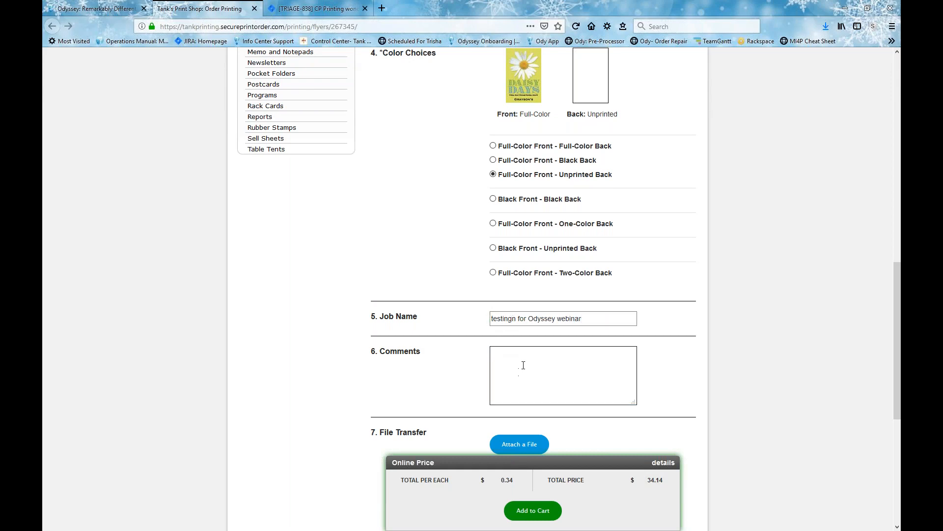
click(515, 319)
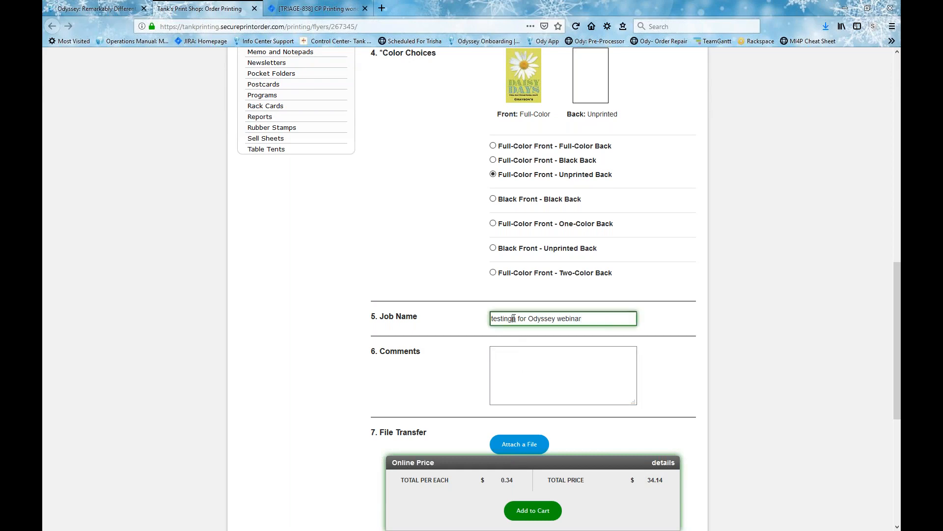
key(BackSpace)
click(512, 368)
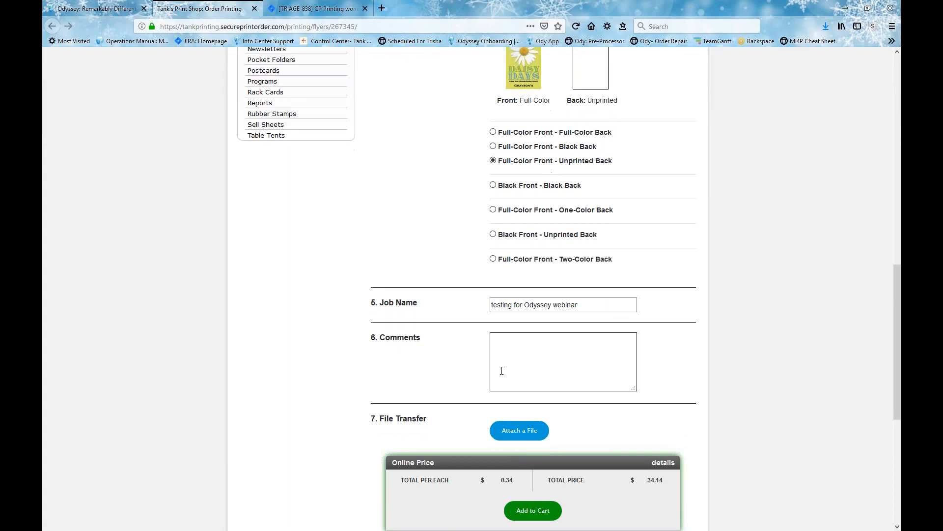
Step: Review the completed customer order form, checking the online price against the chosen size, paper, color and job name answers
scroll(500, 370, down, 4)
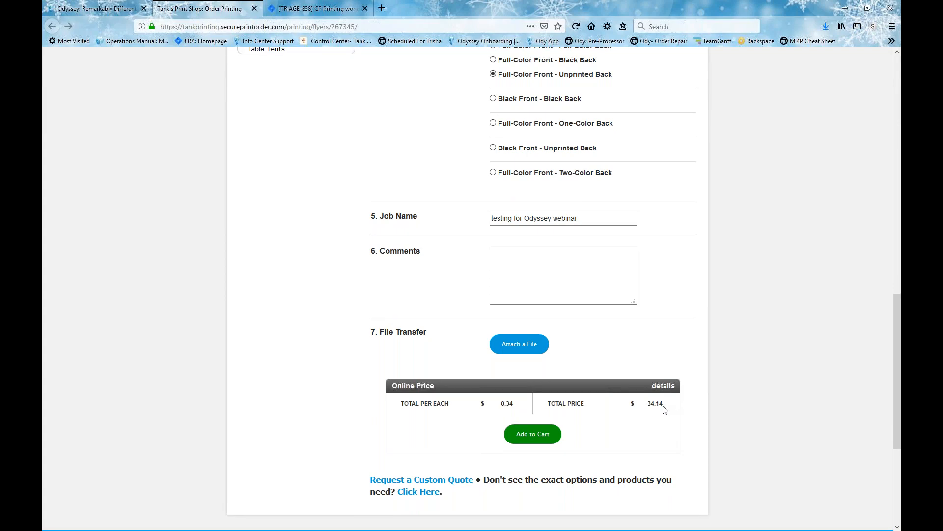
scroll(399, 345, up, 7)
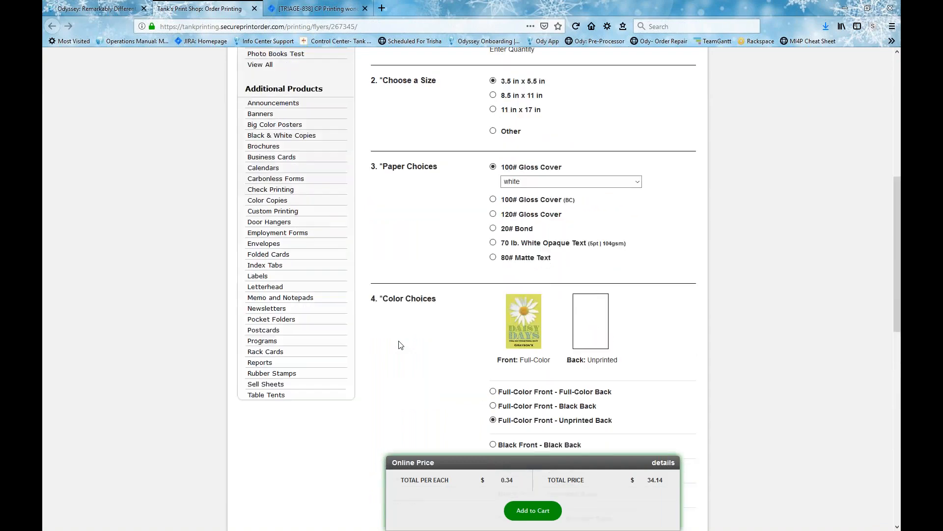
scroll(448, 271, down, 3)
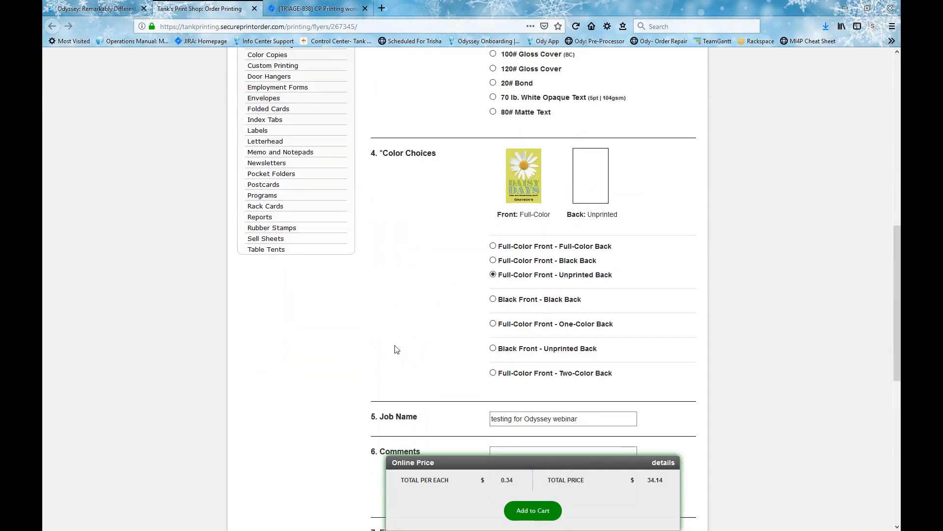
scroll(516, 352, down, 2)
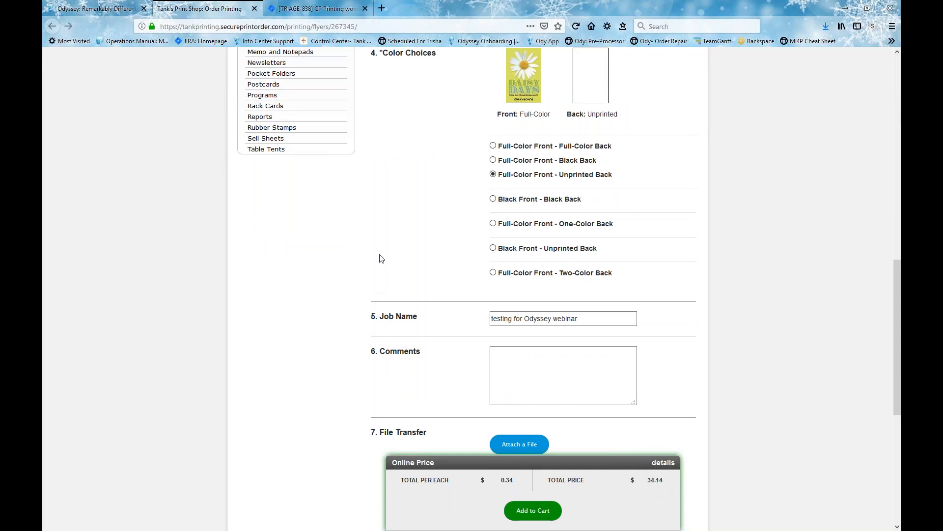
scroll(388, 249, up, 10)
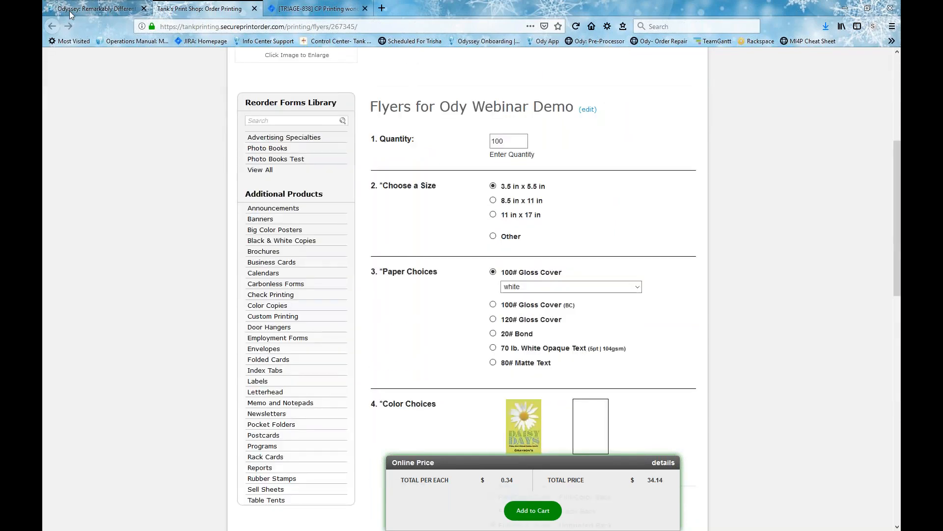
Step: Return to the order form builder, open the Form Designer and expand the General Specifications
click(94, 9)
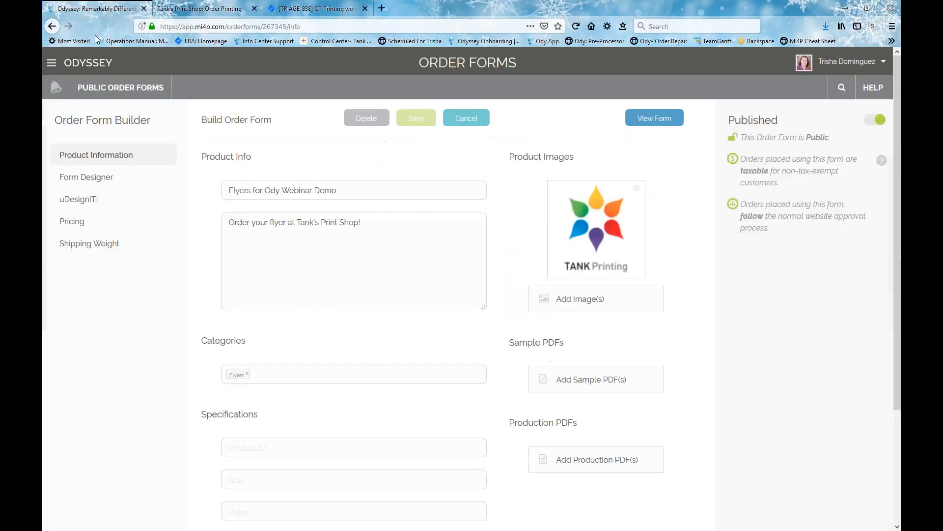
click(114, 183)
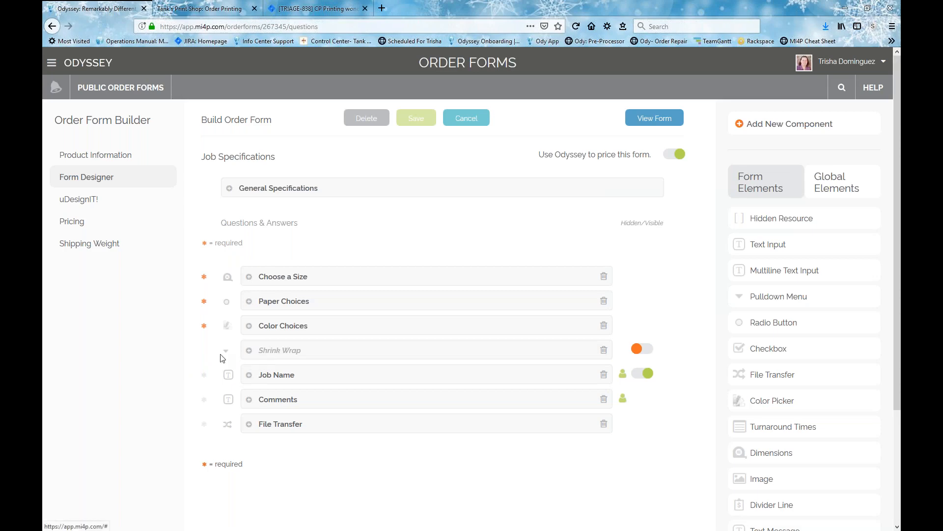
click(229, 188)
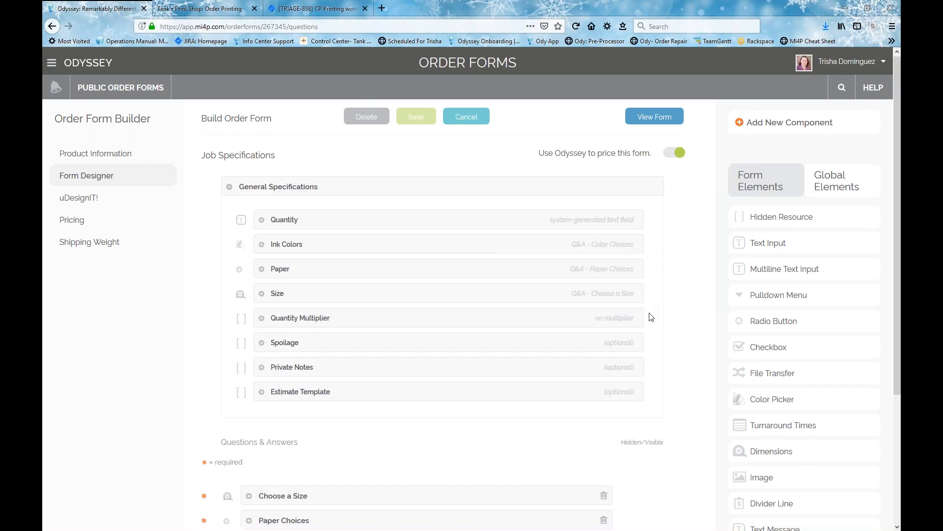
Step: Examine the Choose a Size question's settings, collapse it and compare it with the Size entry in the General Specifications
scroll(213, 362, down, 2)
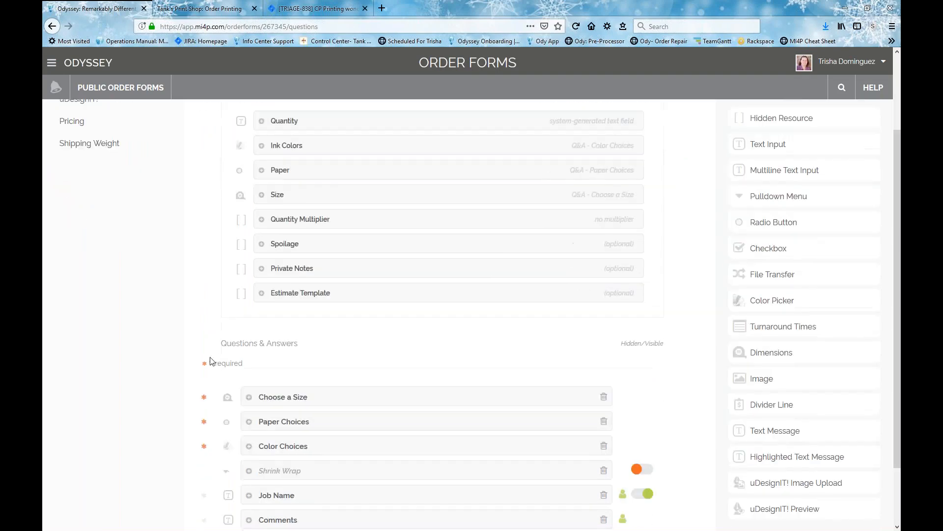
click(250, 397)
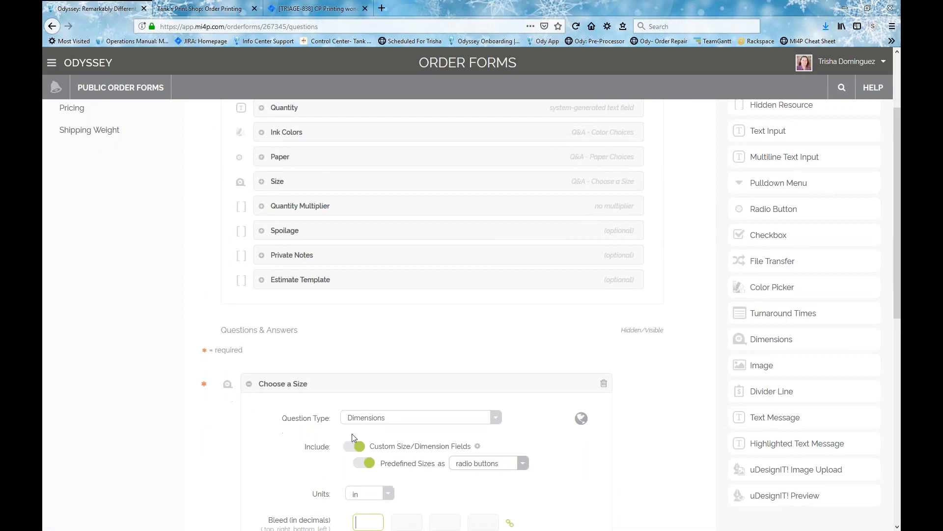
click(249, 384)
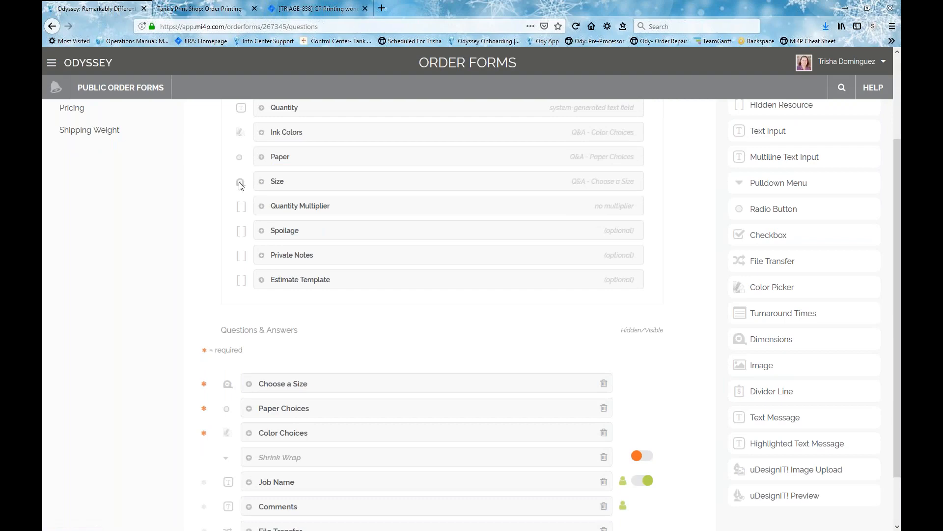
scroll(214, 289, up, 3)
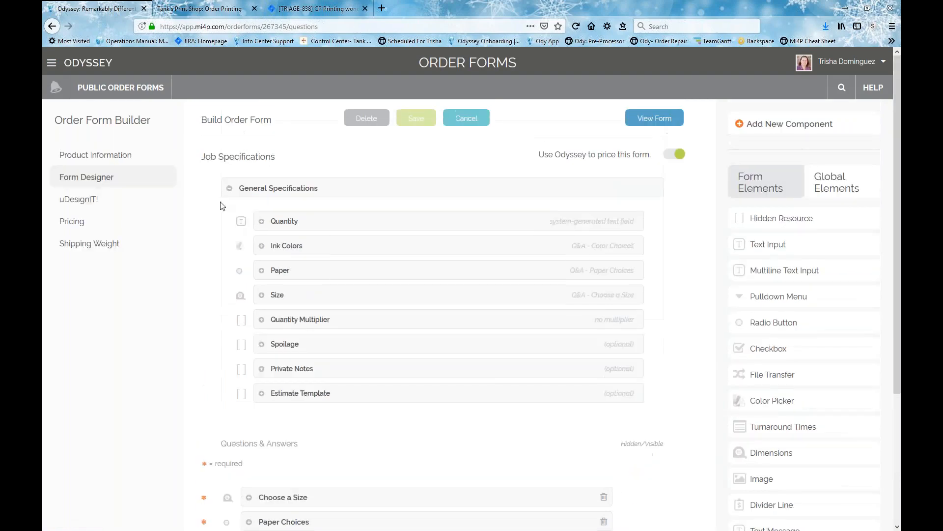
Step: Compare the General Specifications with the Questions & Answers list and briefly inspect the Paper Choices question
click(230, 188)
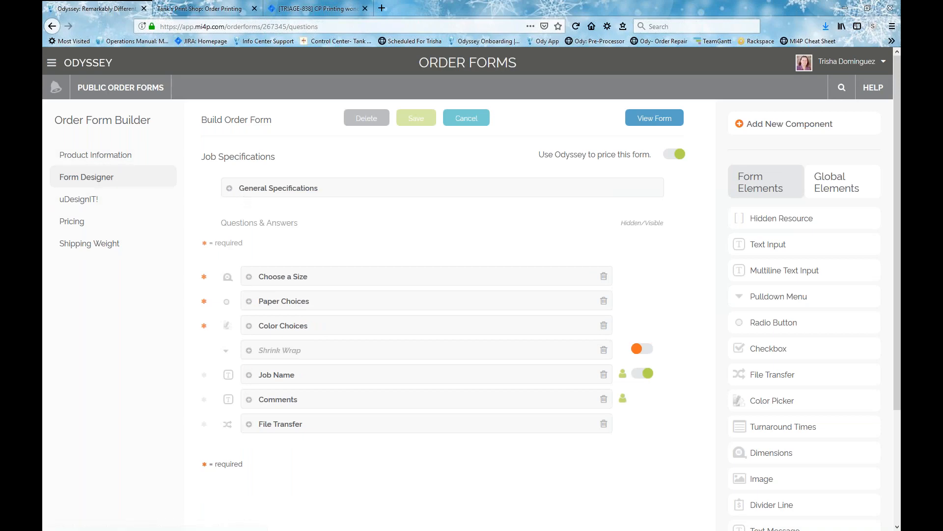
click(230, 188)
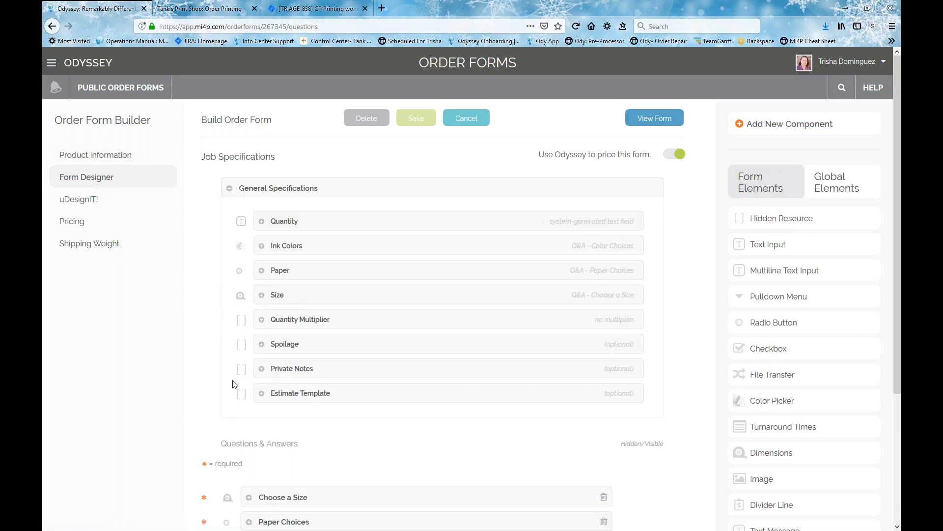
scroll(235, 383, down, 3)
scroll(227, 344, up, 3)
scroll(284, 394, down, 4)
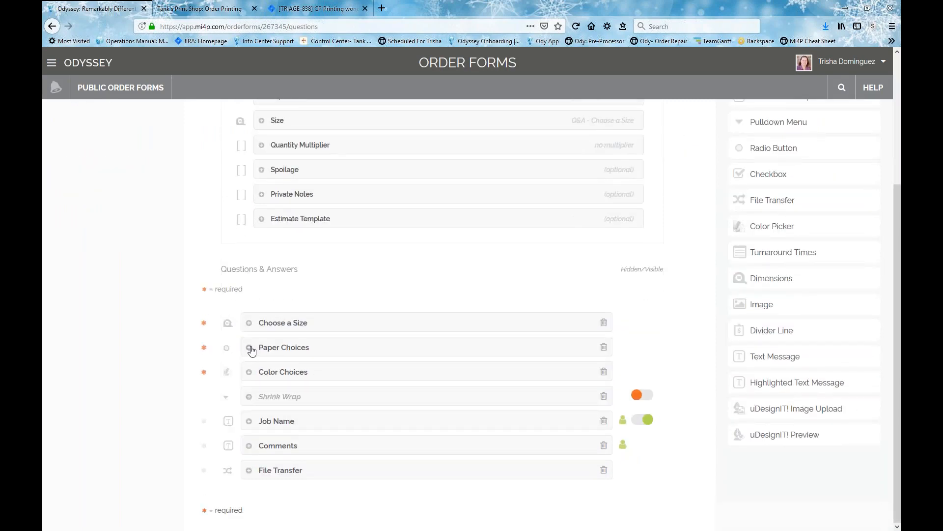
click(249, 347)
click(250, 347)
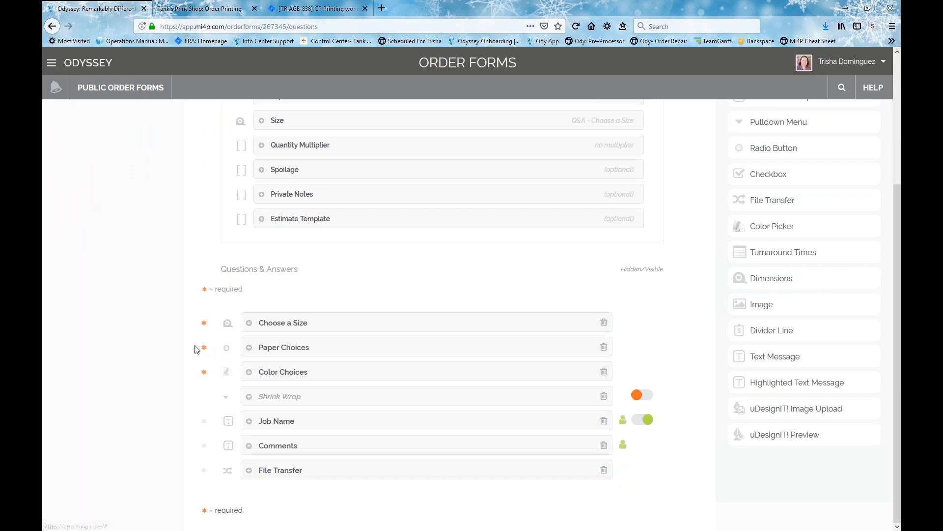